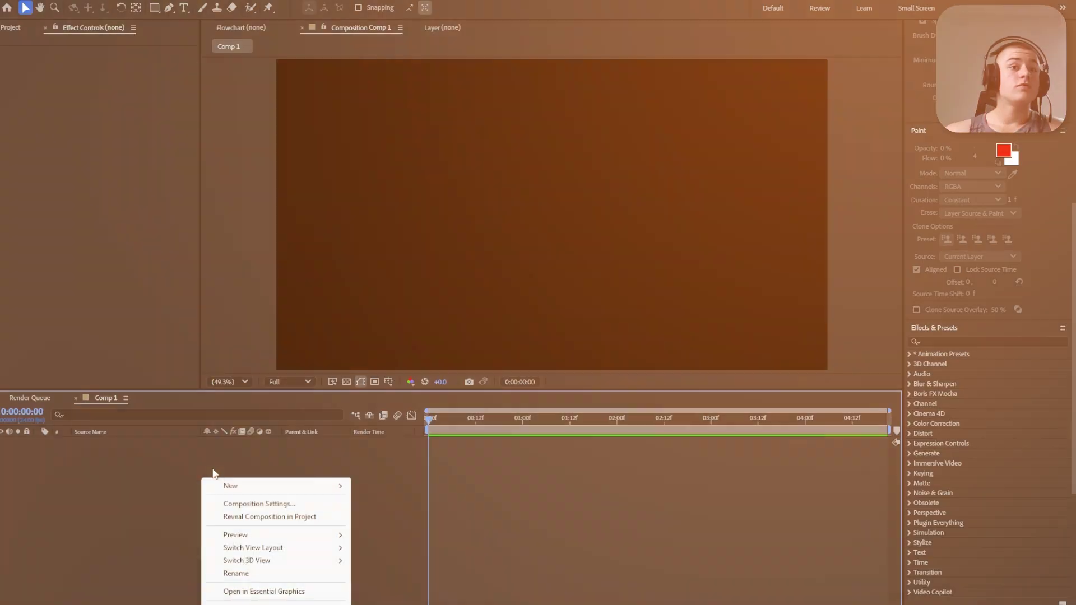
Create a 1920 × 1080 px black solid in Comp 1 and apply the 4-Color Gradient effect to it.
{"action": "mouse_move", "coordinate": [262, 487]}
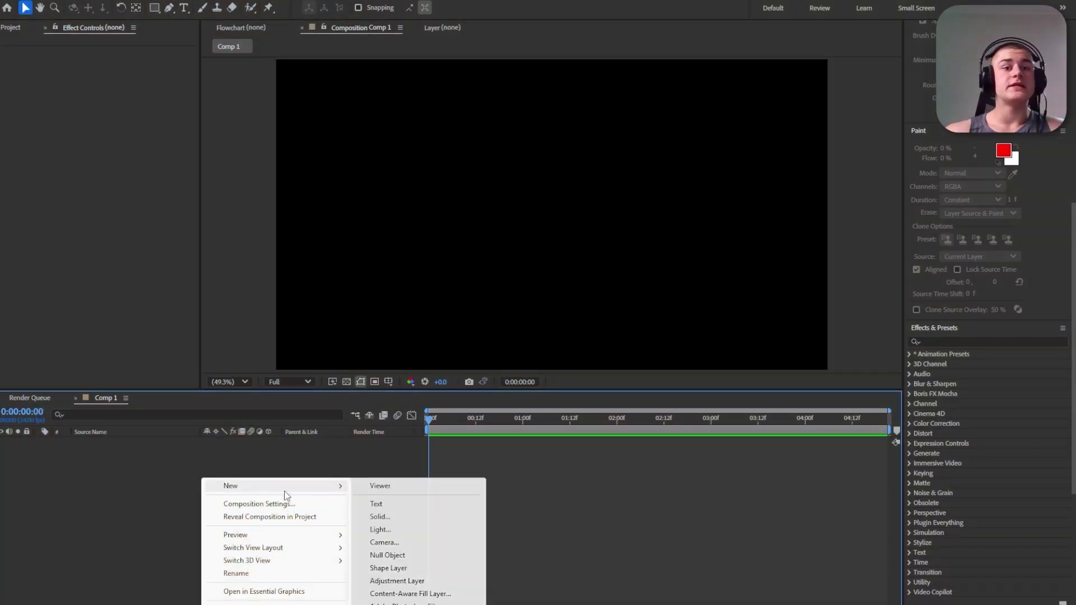
{"action": "left_click", "coordinate": [382, 513]}
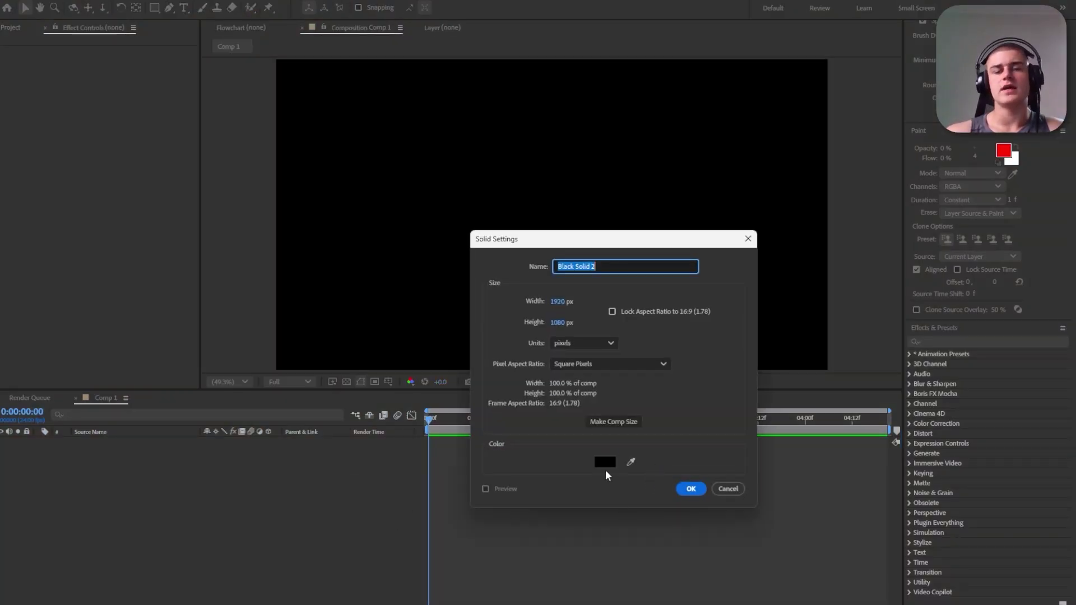
{"action": "left_click", "coordinate": [691, 490]}
{"action": "left_click", "coordinate": [957, 341]}
{"action": "type", "text": "4"}
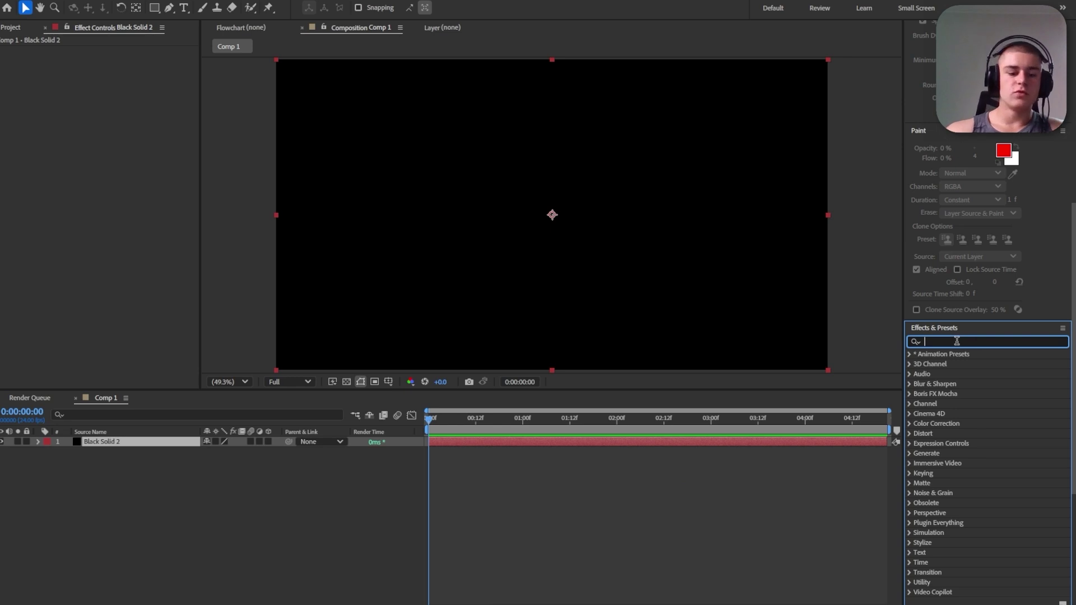
{"action": "type", "text": "-co"}
{"action": "left_click_drag", "start_coordinate": [959, 364], "coordinate": [101, 143]}
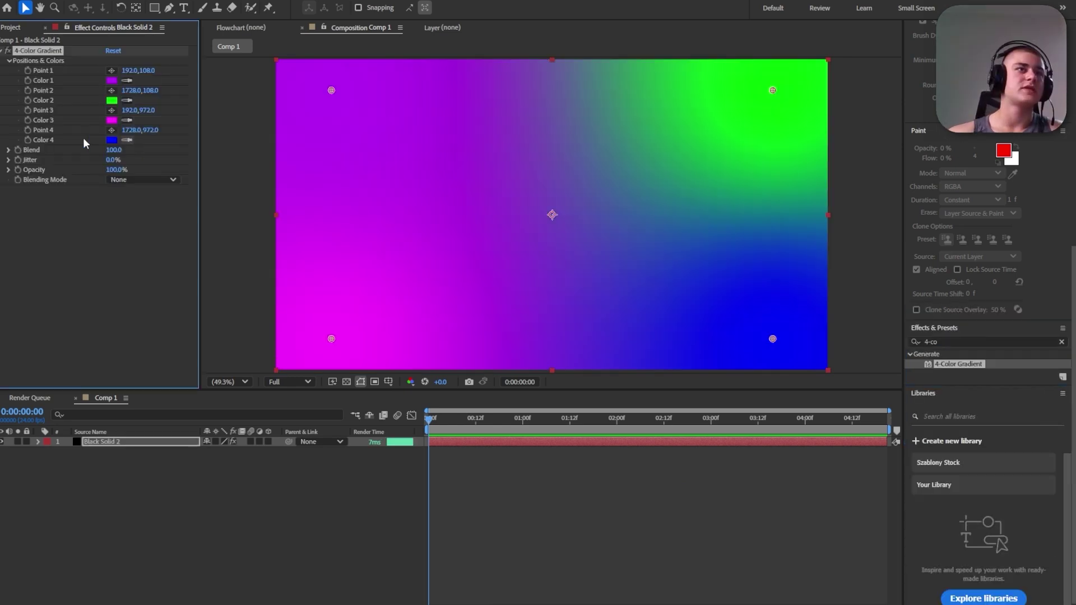
Sample the purple of Color 1 for the gradient's Color 4 and darken it slightly to B500F0.
{"action": "left_click", "coordinate": [128, 140]}
{"action": "left_click", "coordinate": [112, 80]}
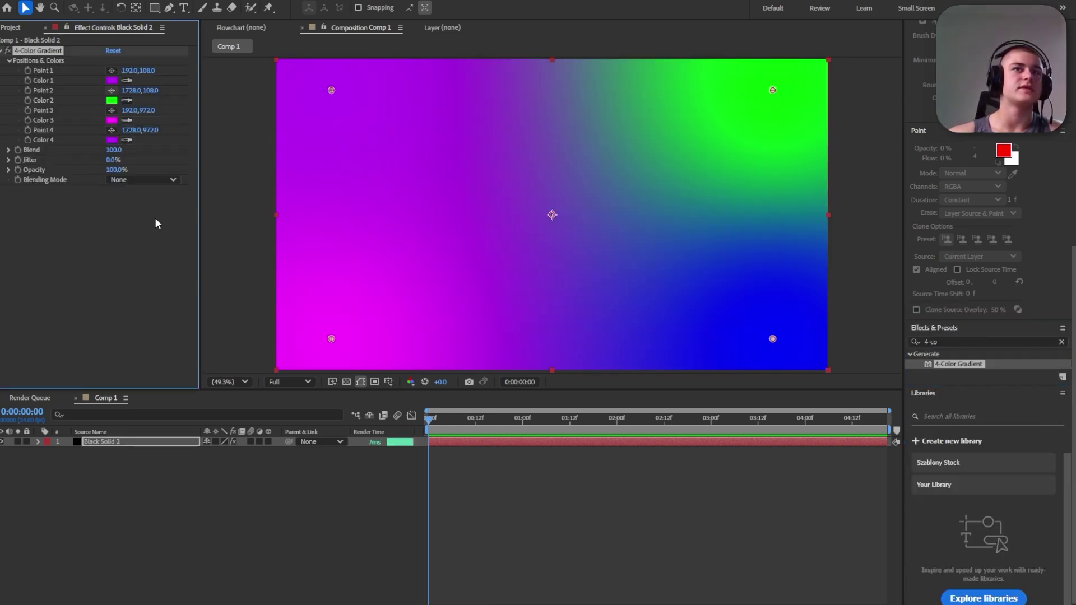
{"action": "left_click", "coordinate": [111, 139]}
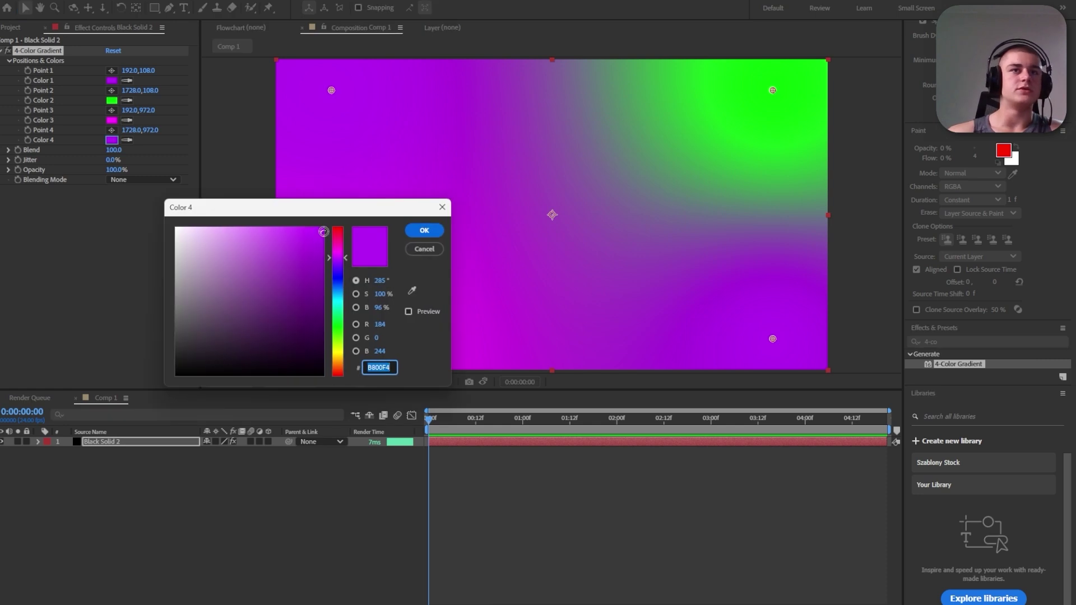
{"action": "left_click_drag", "start_coordinate": [324, 231], "coordinate": [324, 236]}
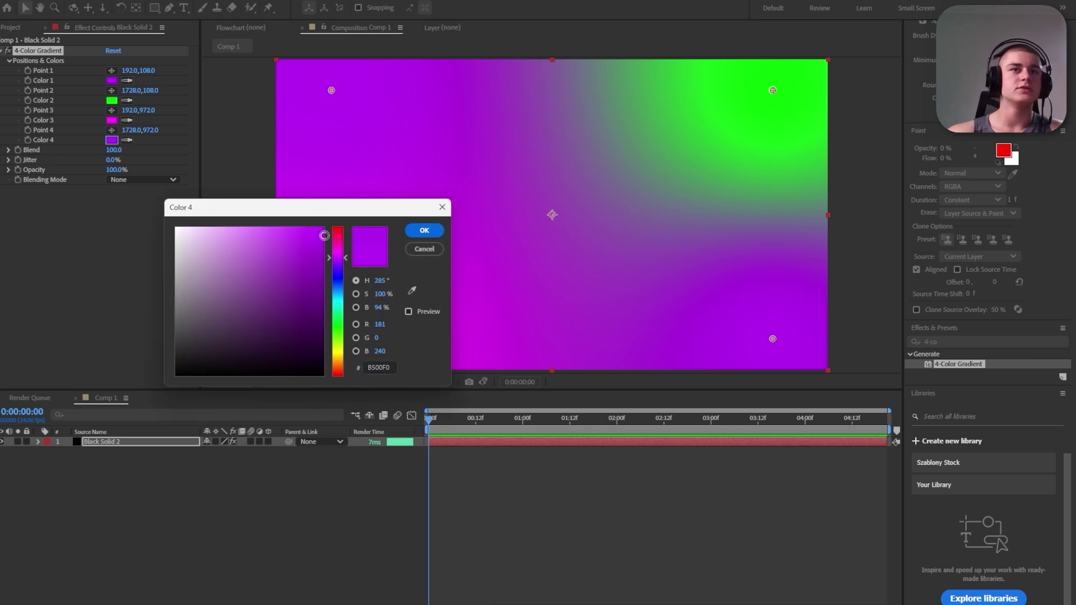
{"action": "key", "text": "Return"}
Set the gradient's Color 2 to dark gray 2C2C2C and its Color 3 to near-black 1A1A1A.
{"action": "left_click", "coordinate": [111, 100]}
{"action": "left_click_drag", "start_coordinate": [212, 300], "coordinate": [160, 350]}
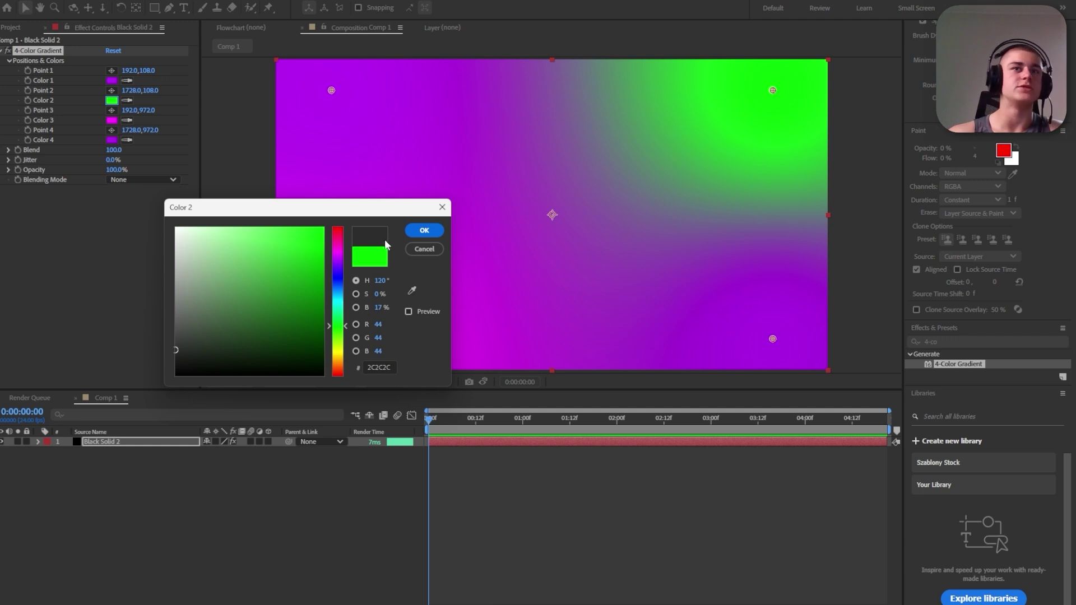
{"action": "left_click", "coordinate": [420, 232]}
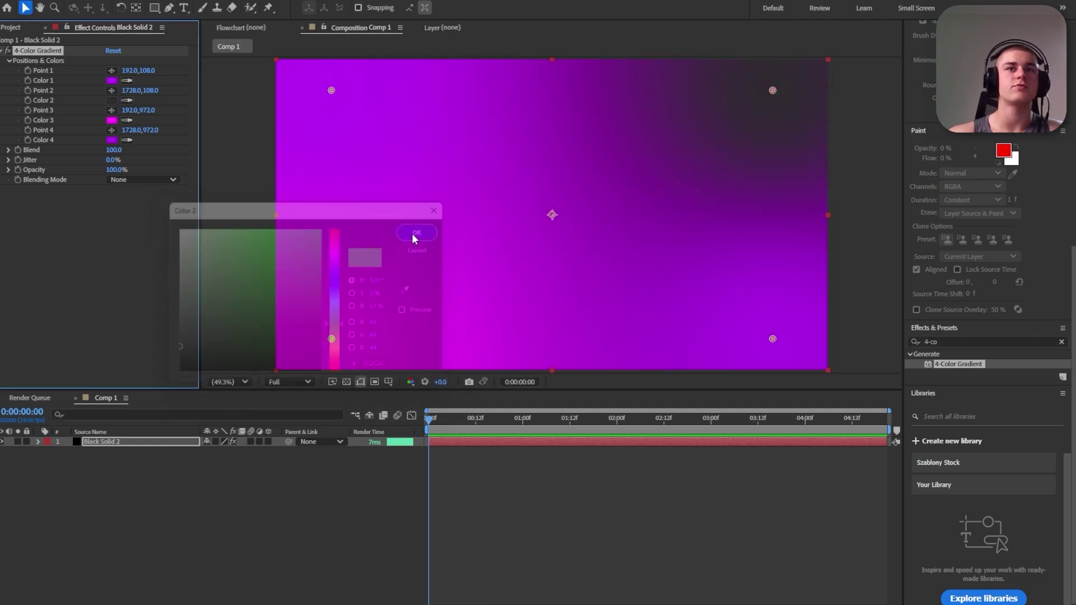
{"action": "left_click", "coordinate": [113, 121]}
{"action": "left_click_drag", "start_coordinate": [320, 205], "coordinate": [370, 177]}
{"action": "left_click_drag", "start_coordinate": [253, 297], "coordinate": [215, 329]}
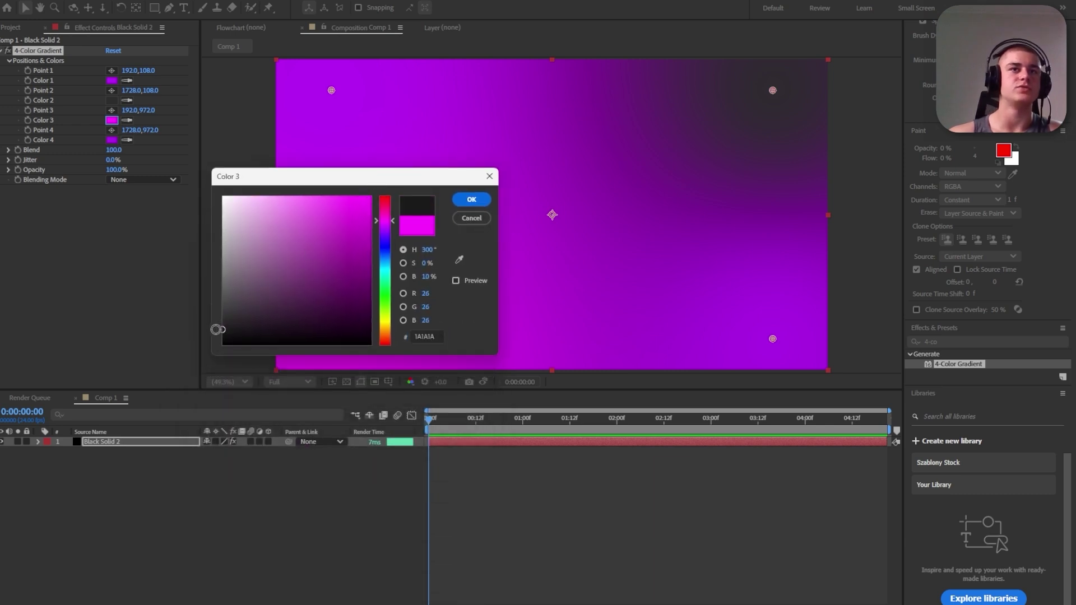
{"action": "left_click", "coordinate": [471, 199]}
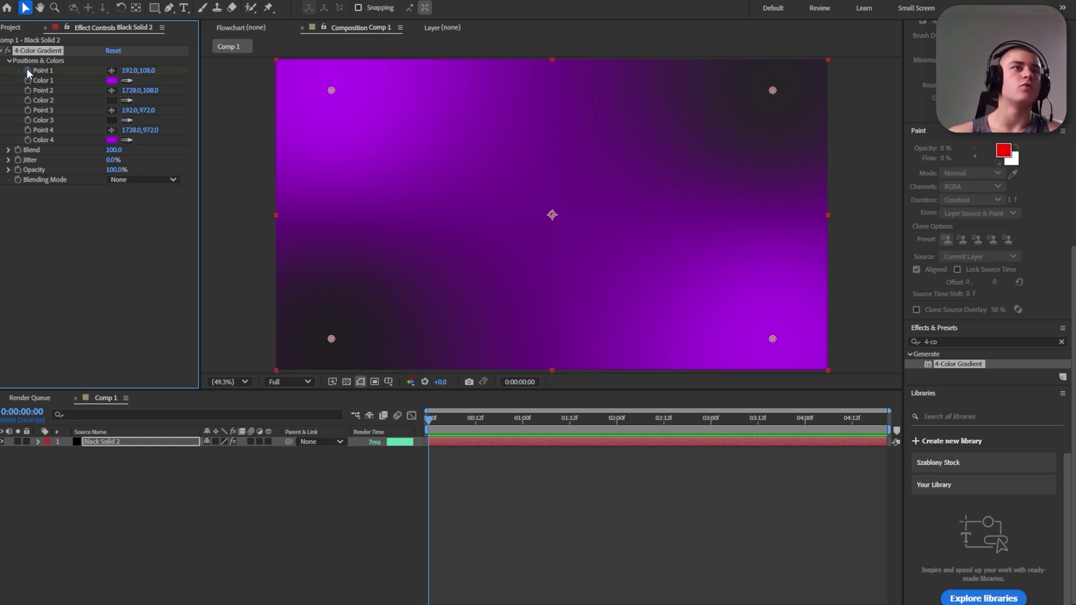
Keyframe Point 1 and Point 4 at the first frame, placing them outside the canvas at about -448, -2 and 2585, 1045.
{"action": "left_click", "coordinate": [27, 130]}
{"action": "left_click", "coordinate": [350, 100]}
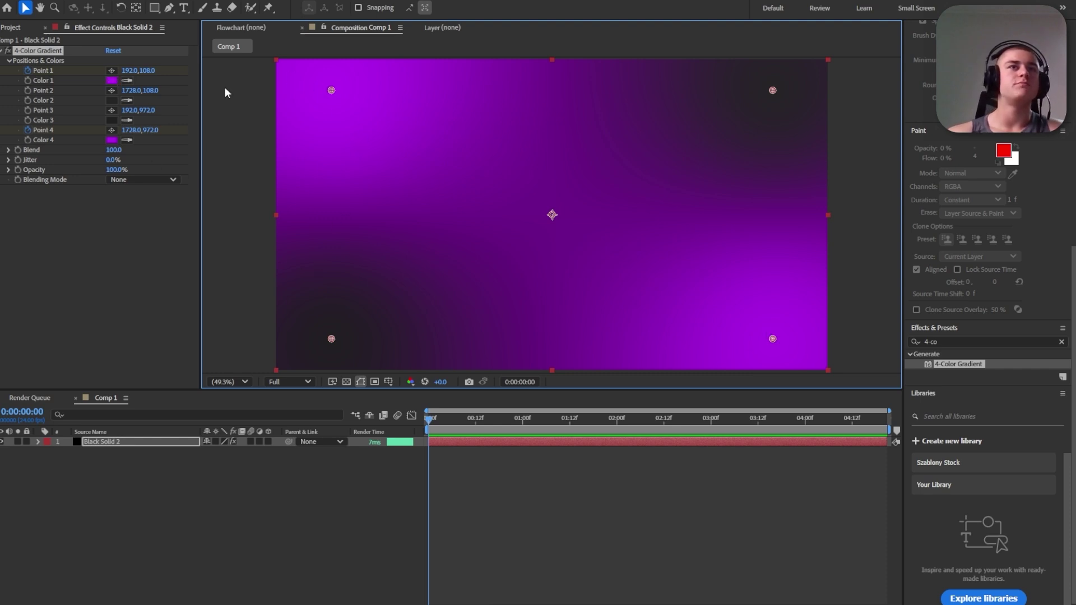
{"action": "left_click", "coordinate": [428, 423]}
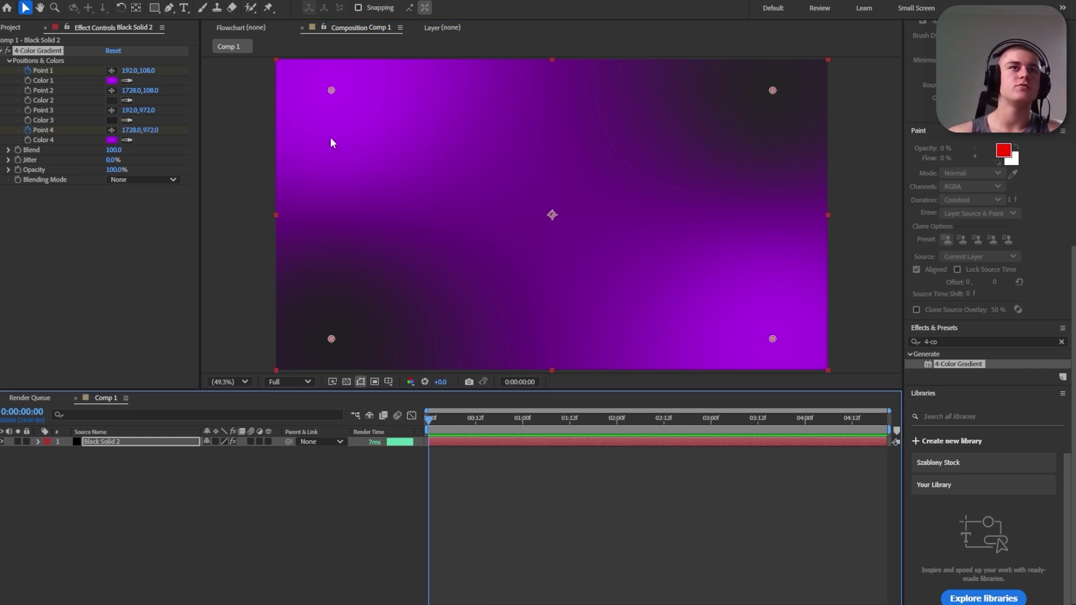
{"action": "left_click_drag", "start_coordinate": [334, 90], "coordinate": [149, 58]}
{"action": "left_click_drag", "start_coordinate": [775, 343], "coordinate": [1023, 363]}
At 0:00:04:20, move Point 1 to about 393, 51 and Point 4 to about 1532, 1057.
{"action": "left_click_drag", "start_coordinate": [875, 420], "coordinate": [885, 420]}
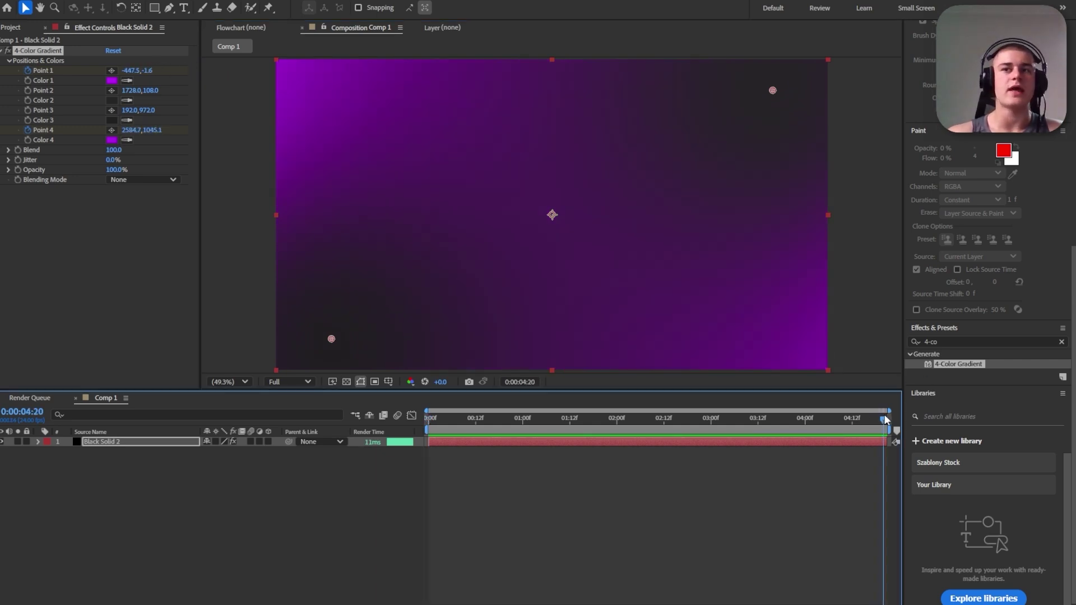
{"action": "left_click_drag", "start_coordinate": [131, 70], "coordinate": [422, 98]}
{"action": "left_click_drag", "start_coordinate": [281, 60], "coordinate": [389, 73]}
{"action": "left_click", "coordinate": [111, 130]}
{"action": "left_click", "coordinate": [716, 363]}
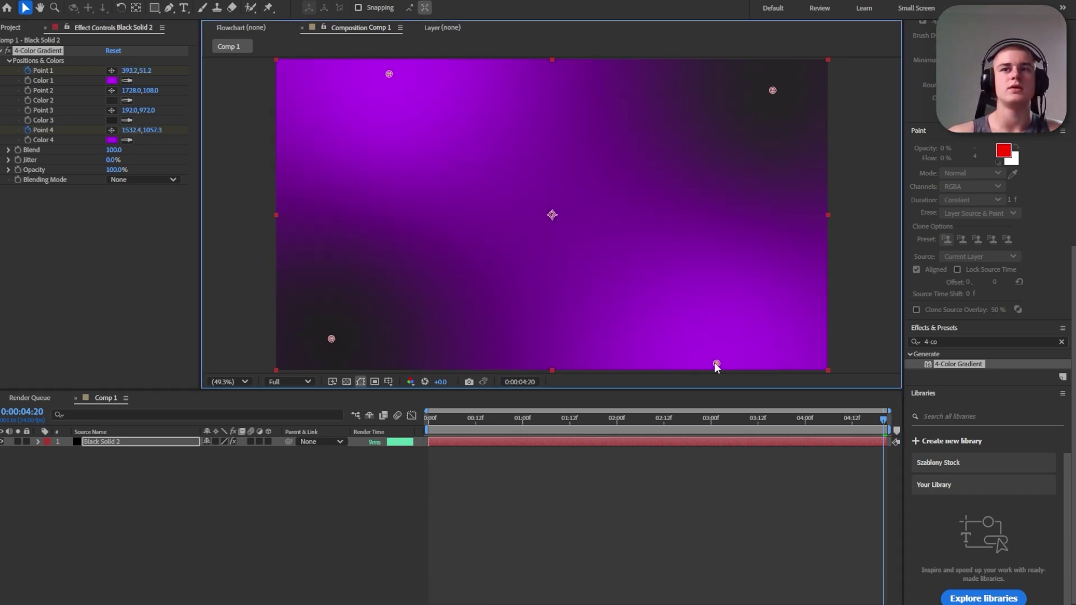
Play back the gradient animation from the first frame.
{"action": "left_click", "coordinate": [689, 575]}
{"action": "left_click_drag", "start_coordinate": [504, 417], "coordinate": [368, 426]}
{"action": "key", "text": "space"}
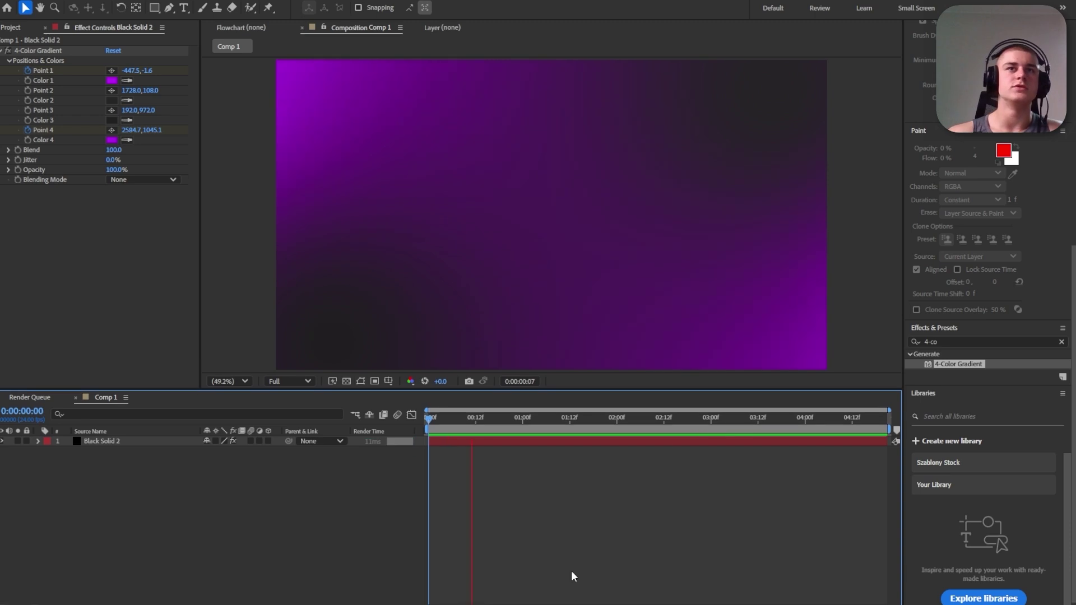
Add a second black solid beneath the gradient layer and lower the 4-Color Gradient's opacity to 43%.
{"action": "right_click", "coordinate": [133, 479]}
{"action": "mouse_move", "coordinate": [273, 481]}
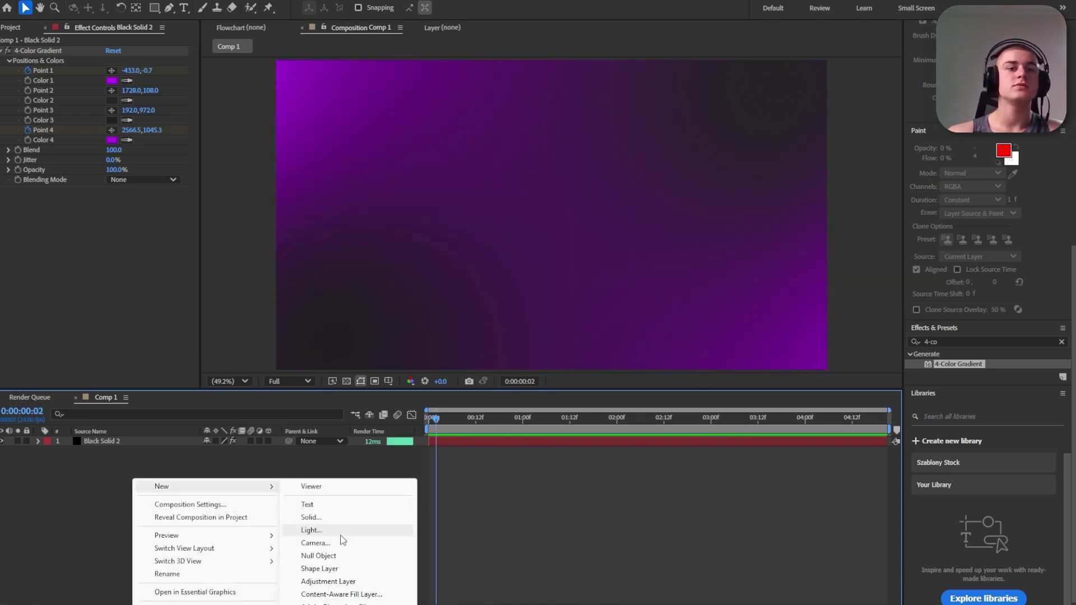
{"action": "left_click", "coordinate": [311, 518]}
{"action": "mouse_move", "coordinate": [96, 443]}
{"action": "left_mouse_down"}
{"action": "mouse_move", "coordinate": [134, 469]}
{"action": "mouse_move", "coordinate": [115, 450]}
{"action": "left_mouse_up"}
{"action": "left_click", "coordinate": [114, 446]}
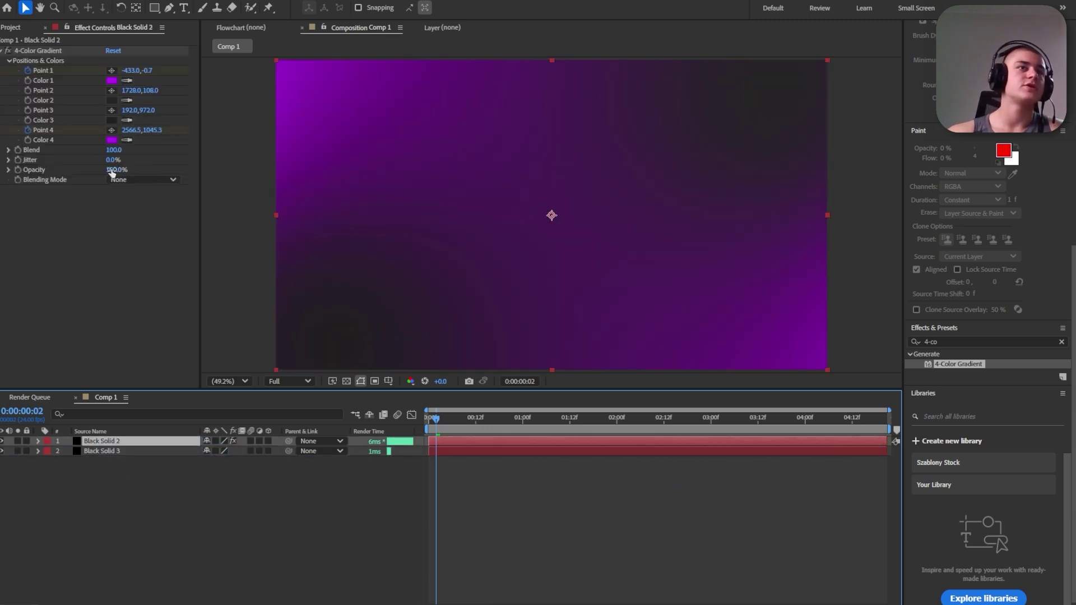
{"action": "left_click_drag", "start_coordinate": [112, 171], "coordinate": [104, 170]}
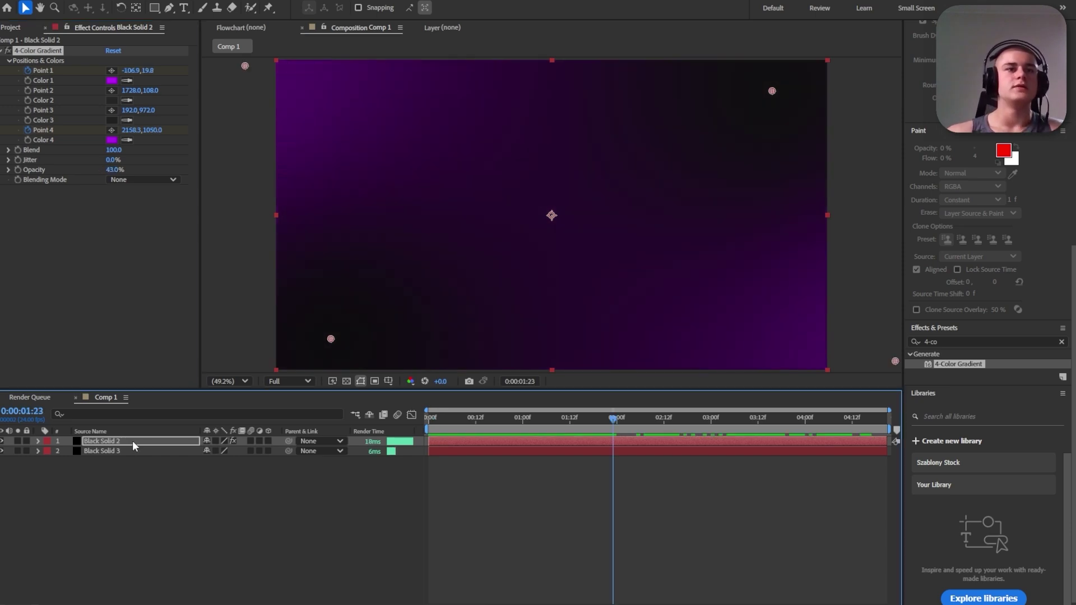
Pre-compose the gradient solid and the black solid together as Pre-comp 1.
{"action": "left_click", "coordinate": [132, 441], "text": "ctrl"}
{"action": "left_click", "coordinate": [133, 450]}
{"action": "left_click", "coordinate": [147, 441], "text": "ctrl"}
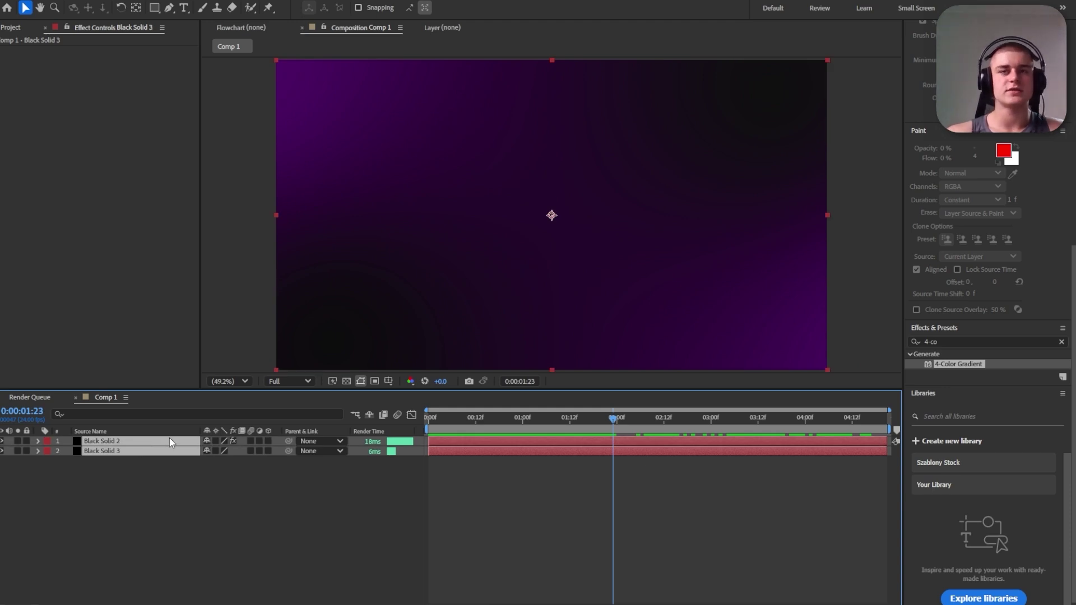
{"action": "key", "text": "ctrl+shift+c"}
{"action": "key", "text": "Return"}
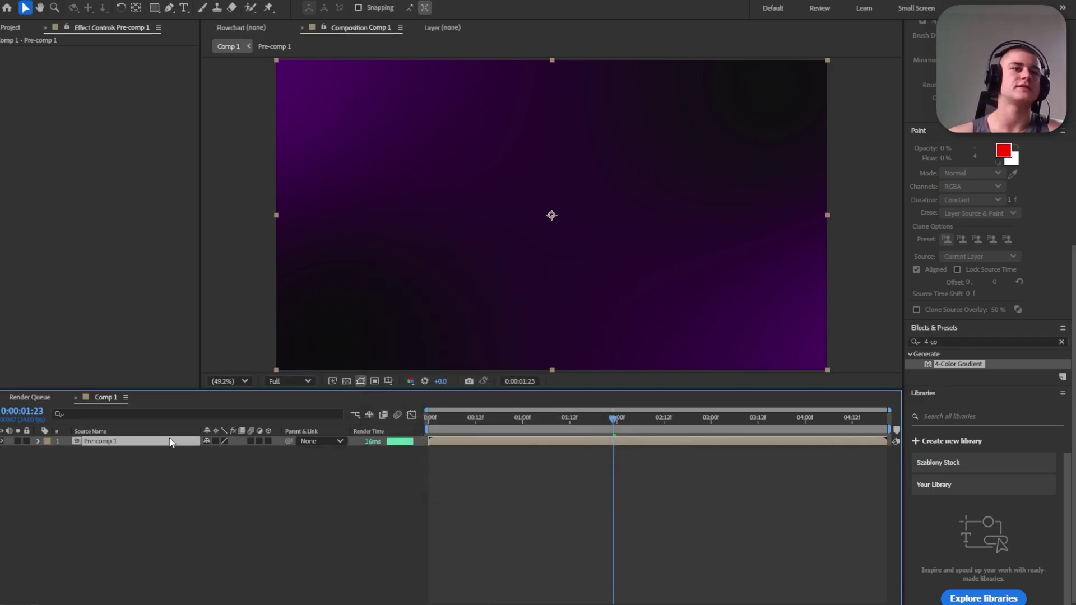
Apply Gaussian Blur to Pre-comp 1 with a Blurriness of 63.1.
{"action": "left_click", "coordinate": [941, 341]}
{"action": "type", "text": "gau"}
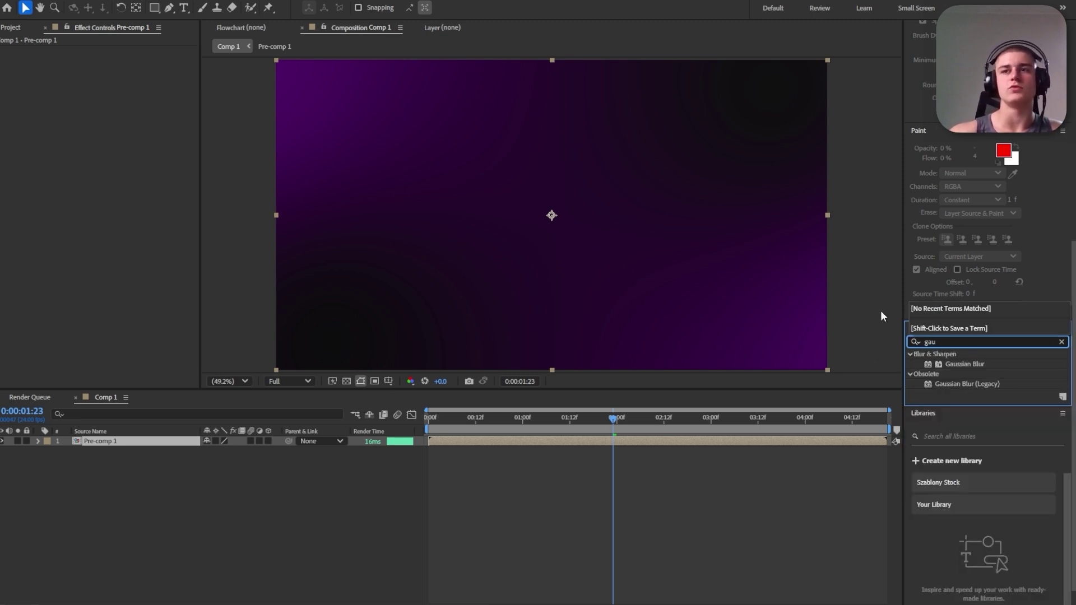
{"action": "double_click", "coordinate": [965, 364]}
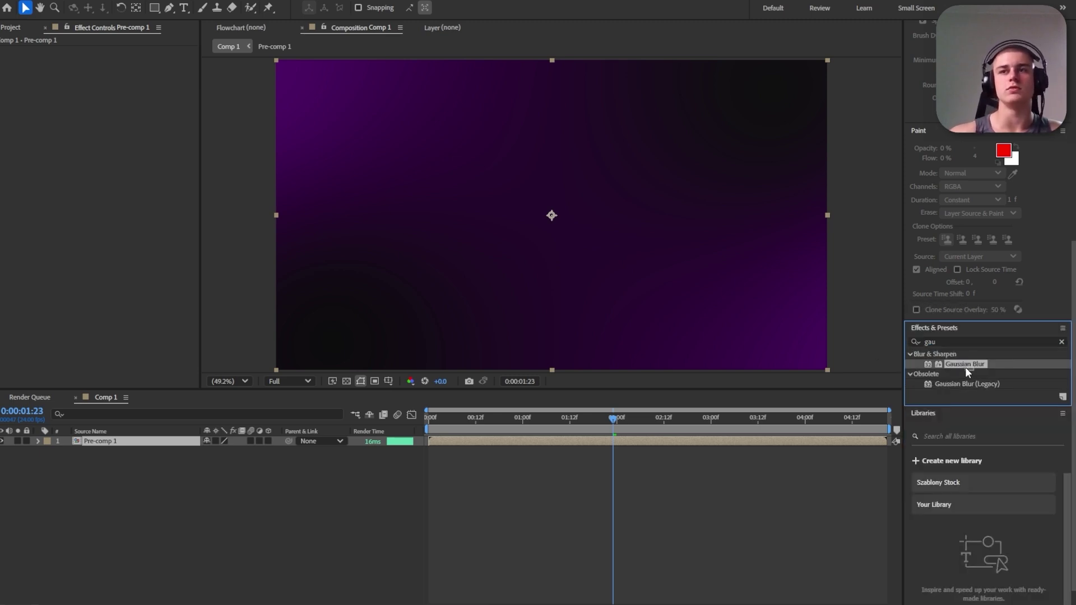
{"action": "left_click_drag", "start_coordinate": [637, 96], "coordinate": [549, 92]}
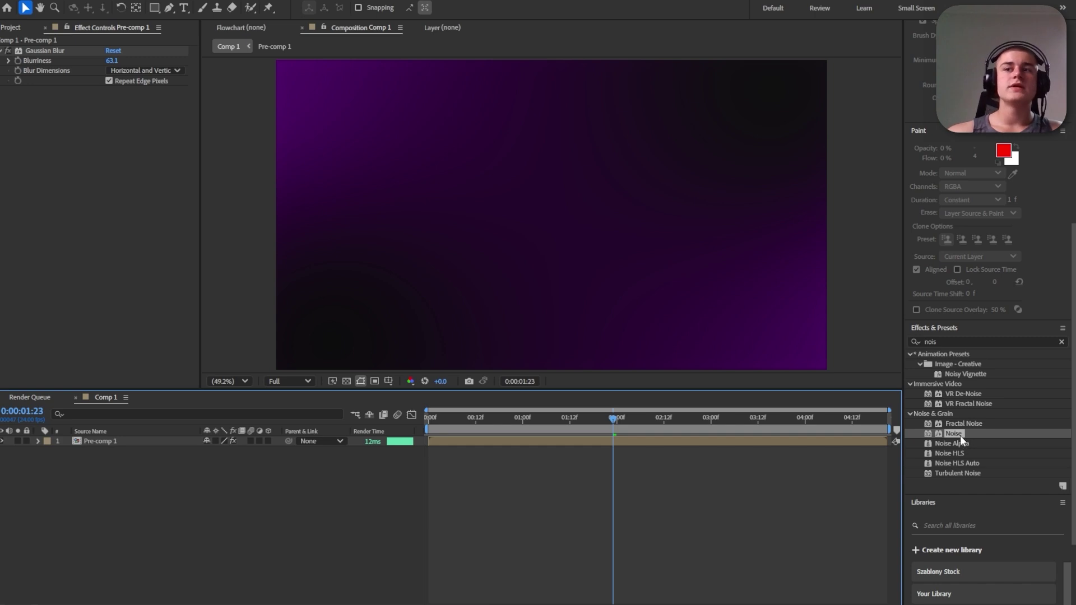
Apply the Noise effect to Pre-comp 1 with the amount set to 6%, and scrub the timeline to check it.
{"action": "left_click_drag", "start_coordinate": [961, 435], "coordinate": [129, 180]}
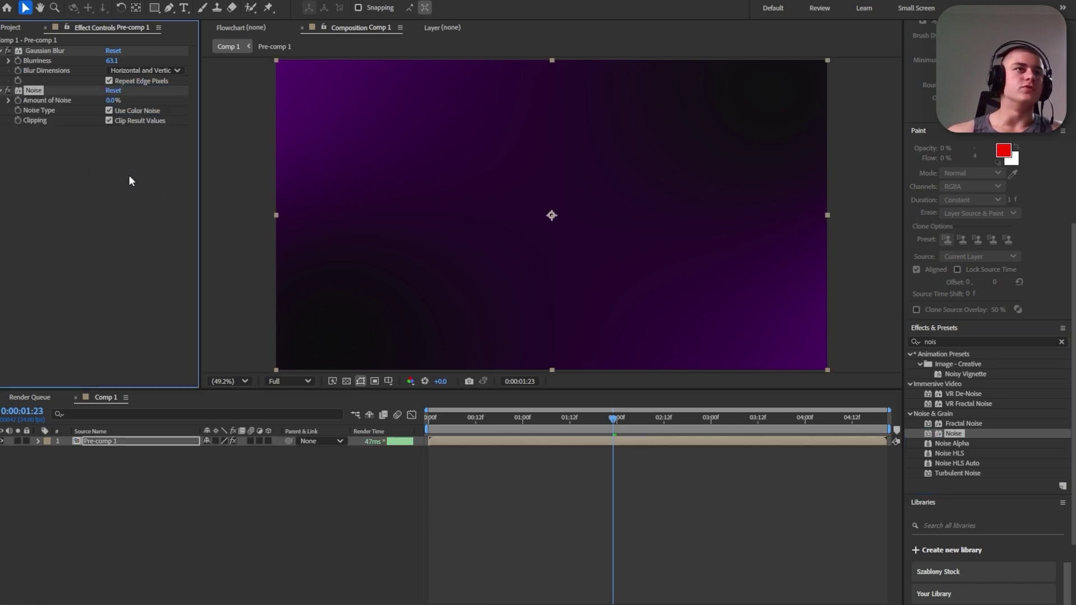
{"action": "left_click_drag", "start_coordinate": [111, 100], "coordinate": [114, 99]}
{"action": "type", "text": "6"}
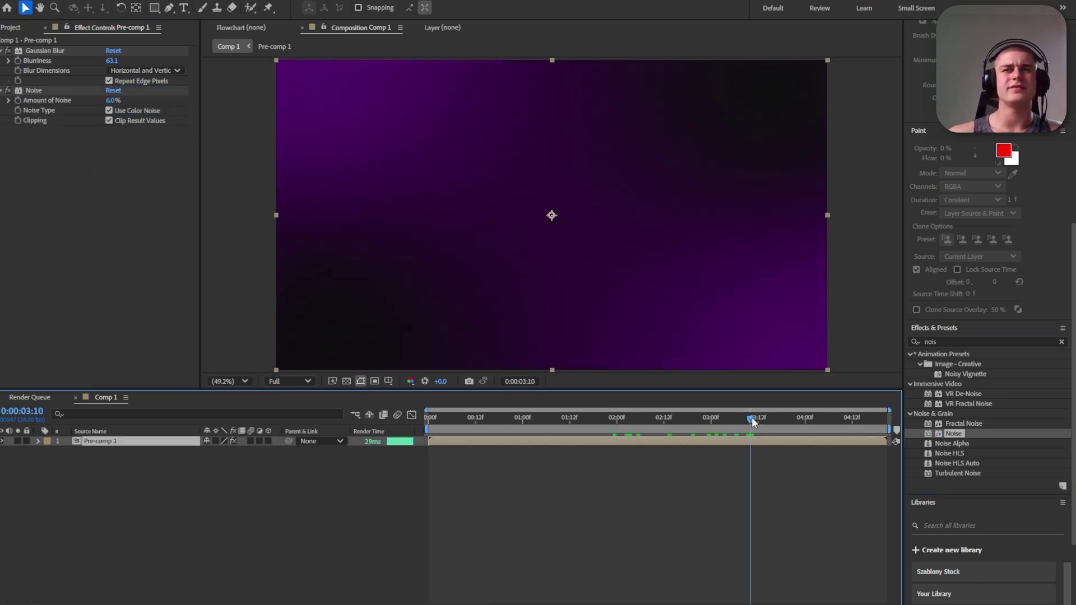
{"action": "left_click_drag", "start_coordinate": [751, 421], "coordinate": [755, 420]}
Apply Lumetri Color to Pre-comp 1 and adjust its Temperature.
{"action": "left_click_drag", "start_coordinate": [979, 342], "coordinate": [817, 342]}
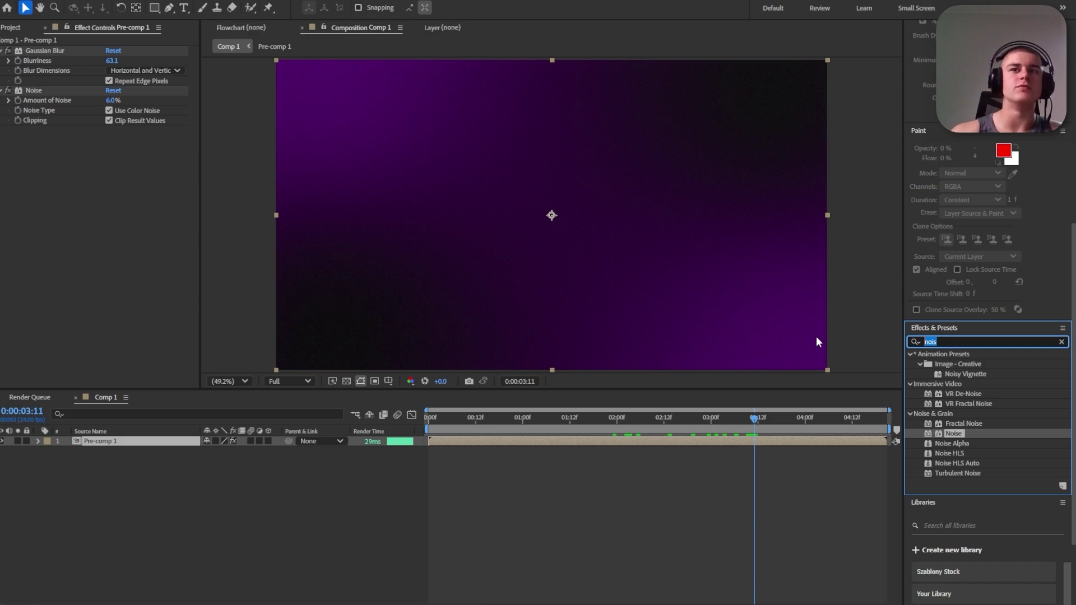
{"action": "type", "text": "lume"}
{"action": "double_click", "coordinate": [966, 364]}
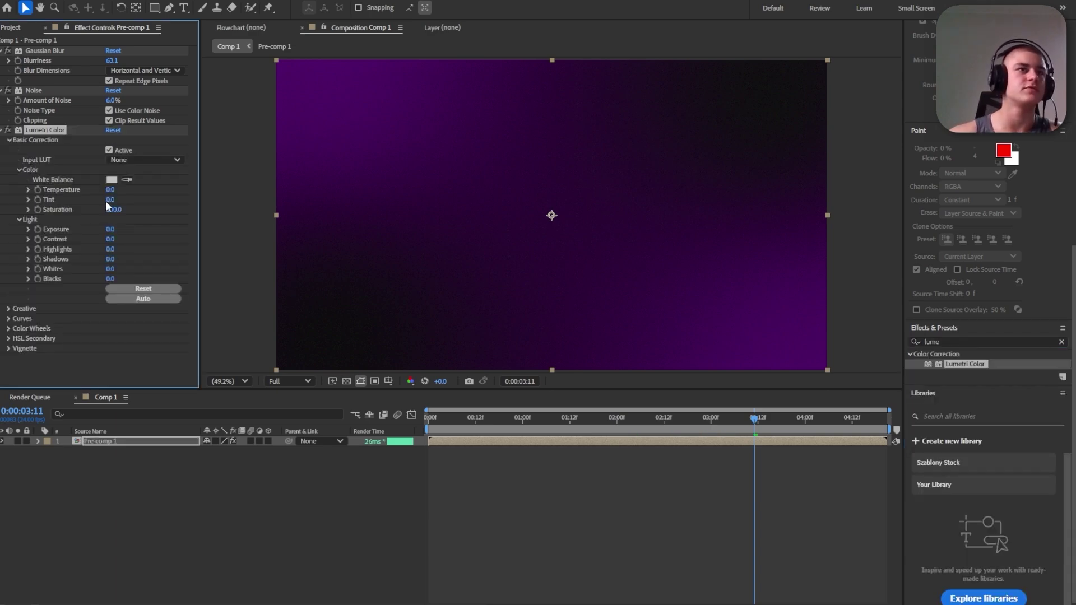
{"action": "left_click_drag", "start_coordinate": [109, 190], "coordinate": [81, 187]}
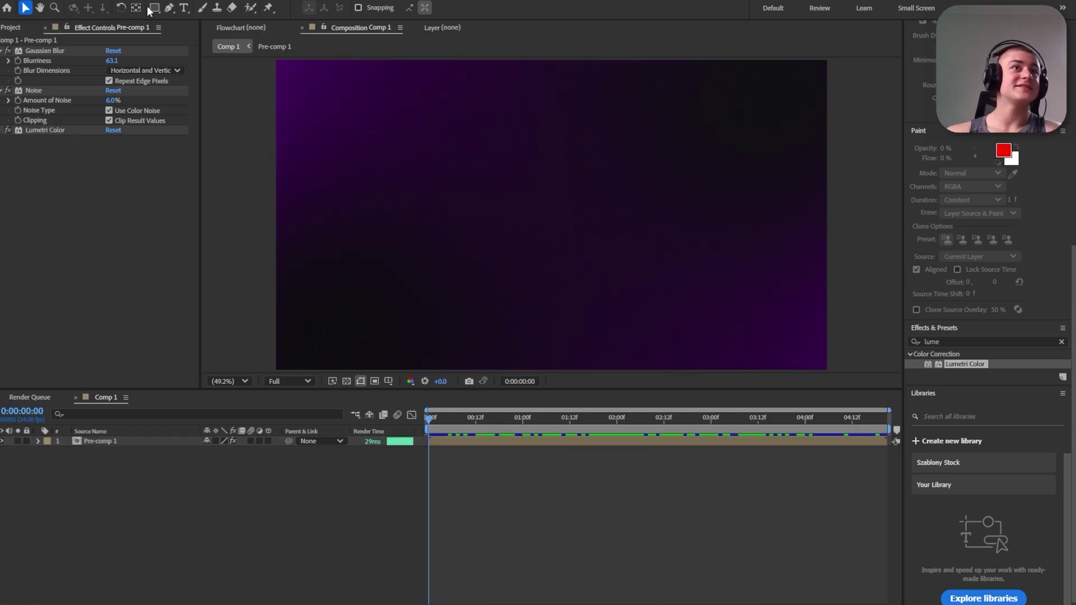
Draw a thin vertical white rectangle without stroke, about 12 × 1194 px, across the canvas height on a new shape layer.
{"action": "left_click", "coordinate": [153, 8]}
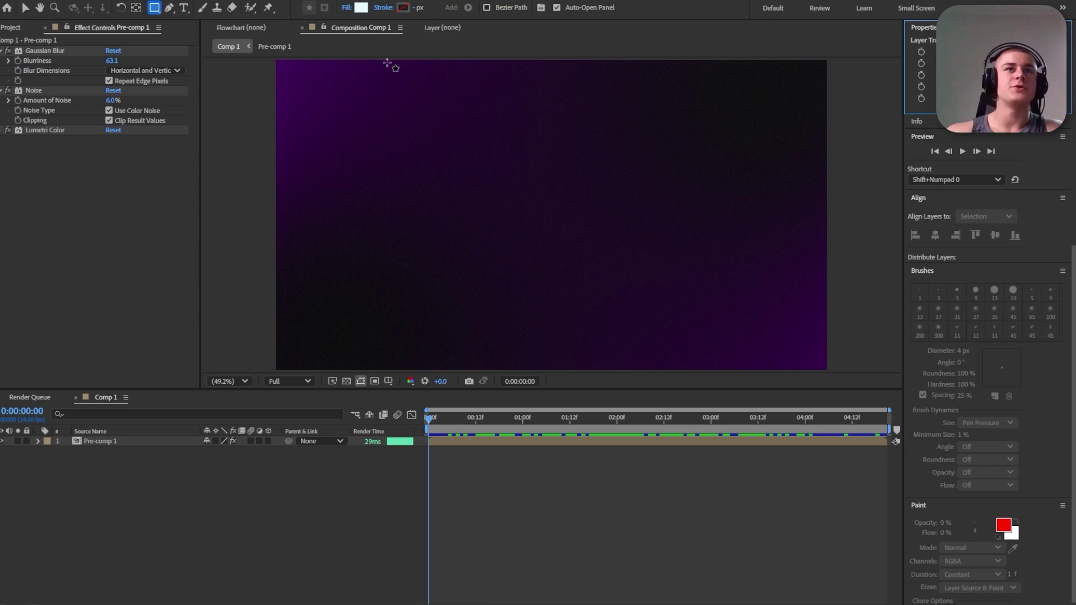
{"action": "left_click_drag", "start_coordinate": [387, 61], "coordinate": [391, 404]}
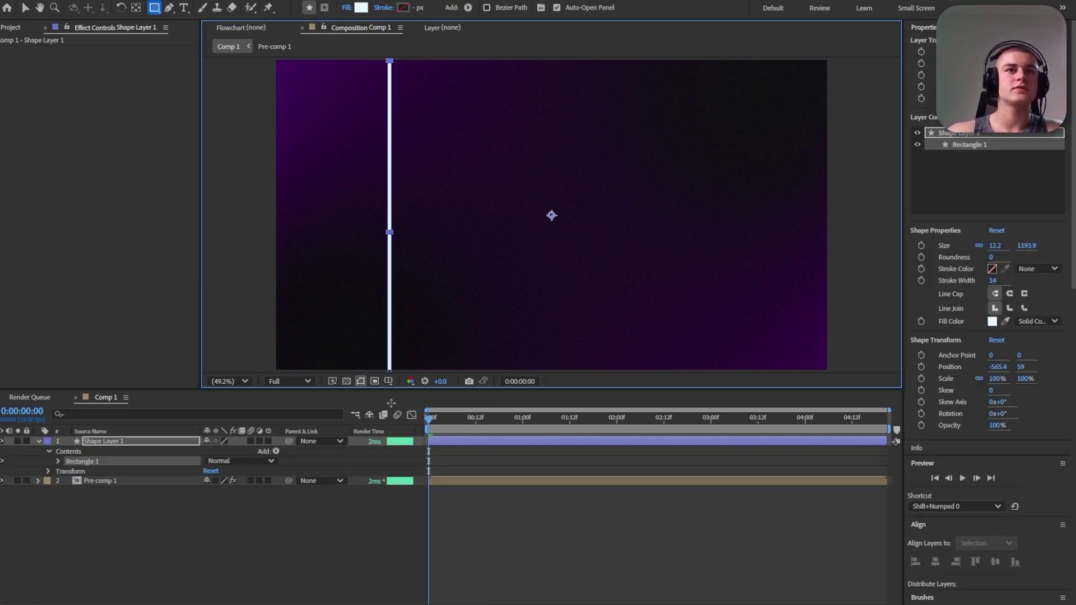
{"action": "left_click", "coordinate": [344, 572]}
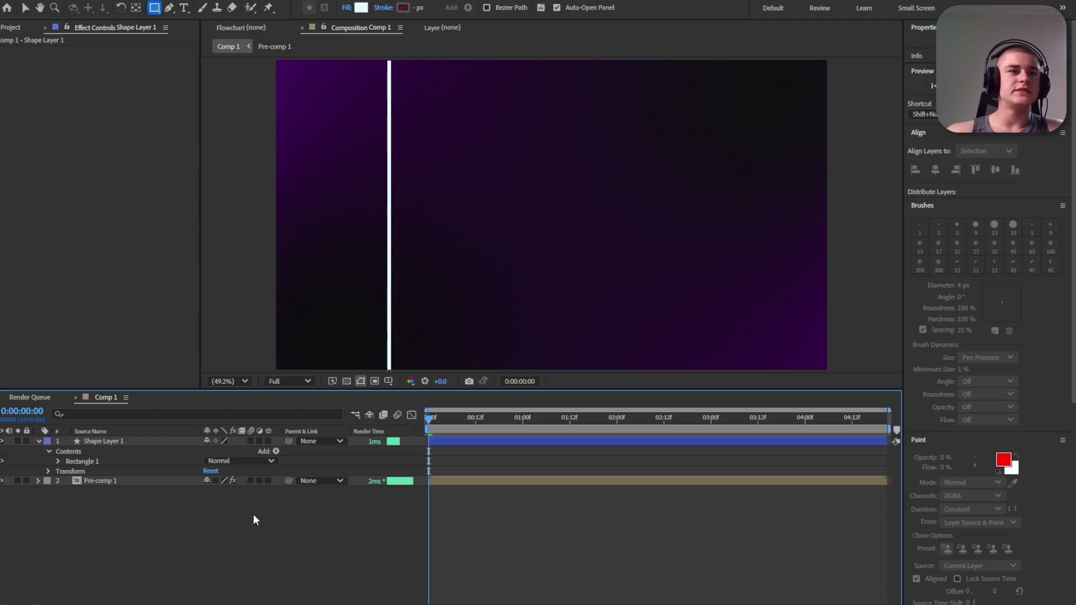
Make the bar's shape layer 3D with its anchor point centered on the bar, and dolly the camera view back.
{"action": "left_click", "coordinate": [269, 441]}
{"action": "key", "text": "3"}
{"action": "left_click_drag", "start_coordinate": [570, 159], "coordinate": [550, 213]}
{"action": "left_click", "coordinate": [118, 442]}
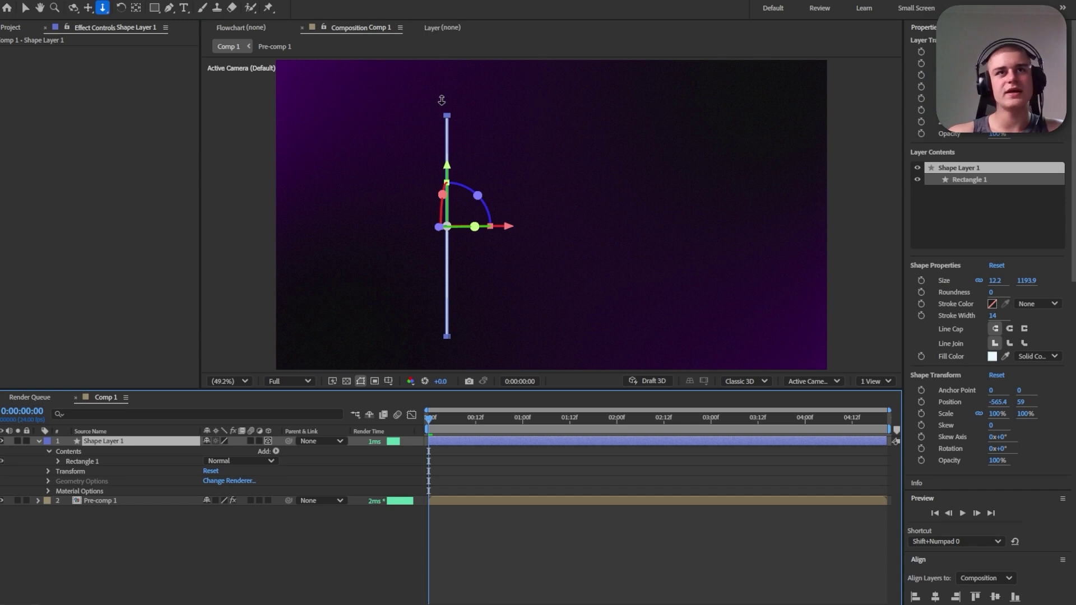
{"action": "left_click", "coordinate": [445, 96]}
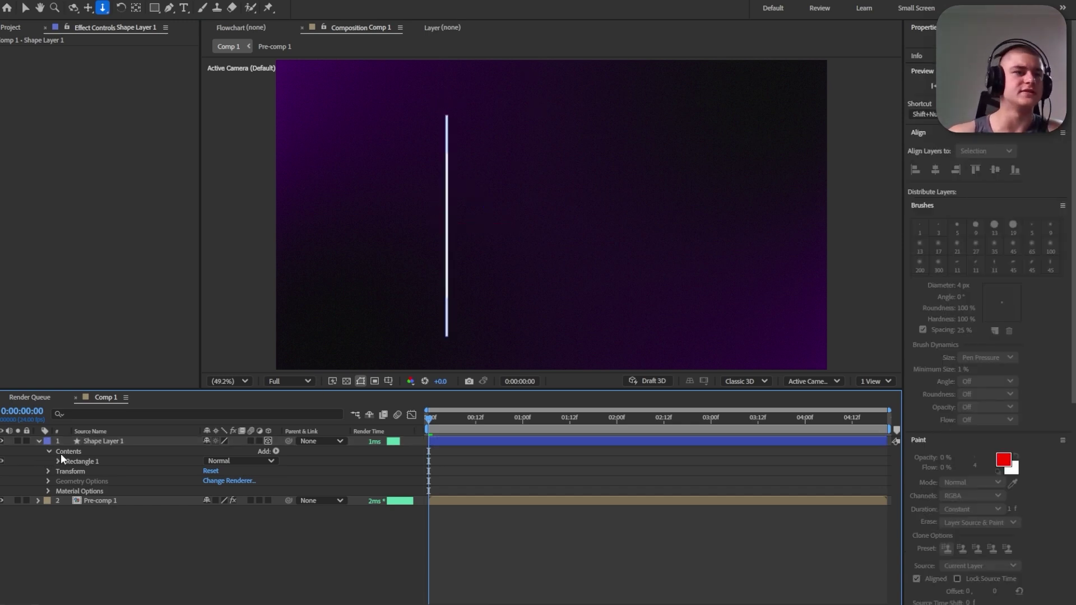
Unlink the bar layer's scale proportions and stretch the bar vertically to 1536%.
{"action": "left_click", "coordinate": [48, 471]}
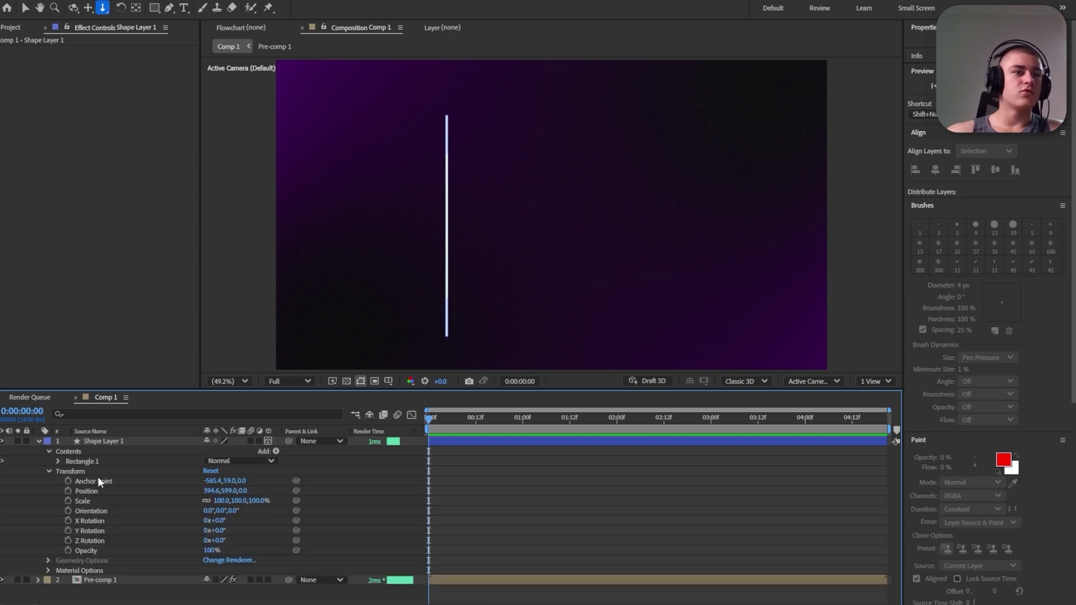
{"action": "left_click", "coordinate": [206, 500]}
{"action": "left_click_drag", "start_coordinate": [240, 501], "coordinate": [1045, 471]}
{"action": "key", "text": "F2"}
{"action": "key", "text": "2"}
{"action": "left_click_drag", "start_coordinate": [535, 146], "coordinate": [449, 236]}
{"action": "key", "text": "ctrl+z"}
{"action": "key", "text": "v"}
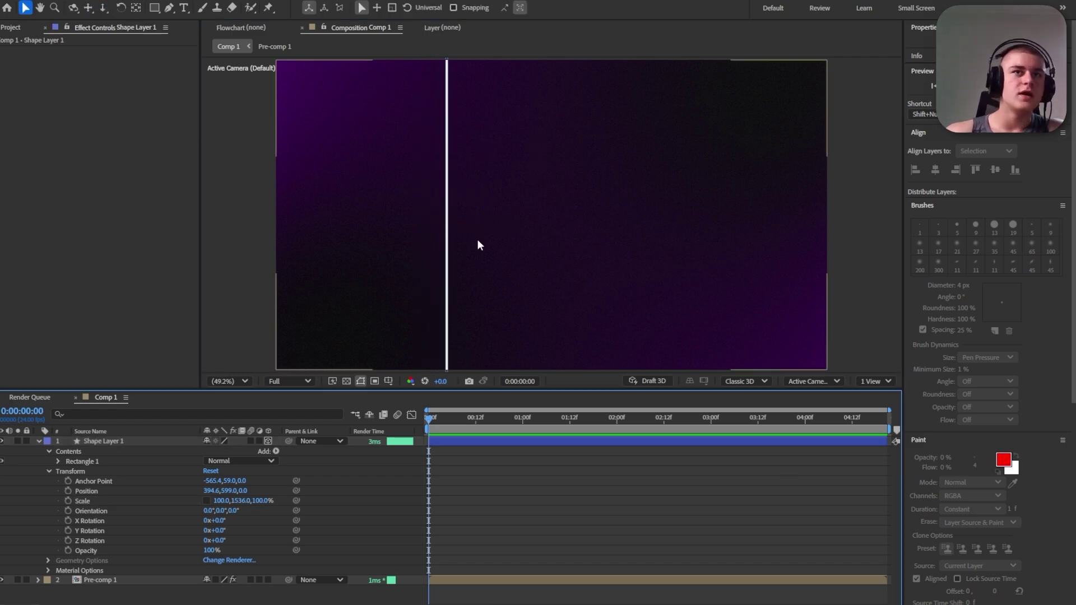
Widen the bar by setting its horizontal scale to 160%.
{"action": "mouse_move", "coordinate": [221, 501]}
{"action": "left_mouse_down"}
{"action": "mouse_move", "coordinate": [283, 503]}
{"action": "mouse_move", "coordinate": [204, 505]}
{"action": "mouse_move", "coordinate": [219, 502]}
{"action": "left_mouse_up"}
{"action": "left_click", "coordinate": [649, 524]}
{"action": "left_click", "coordinate": [571, 516]}
{"action": "left_click", "coordinate": [38, 442]}
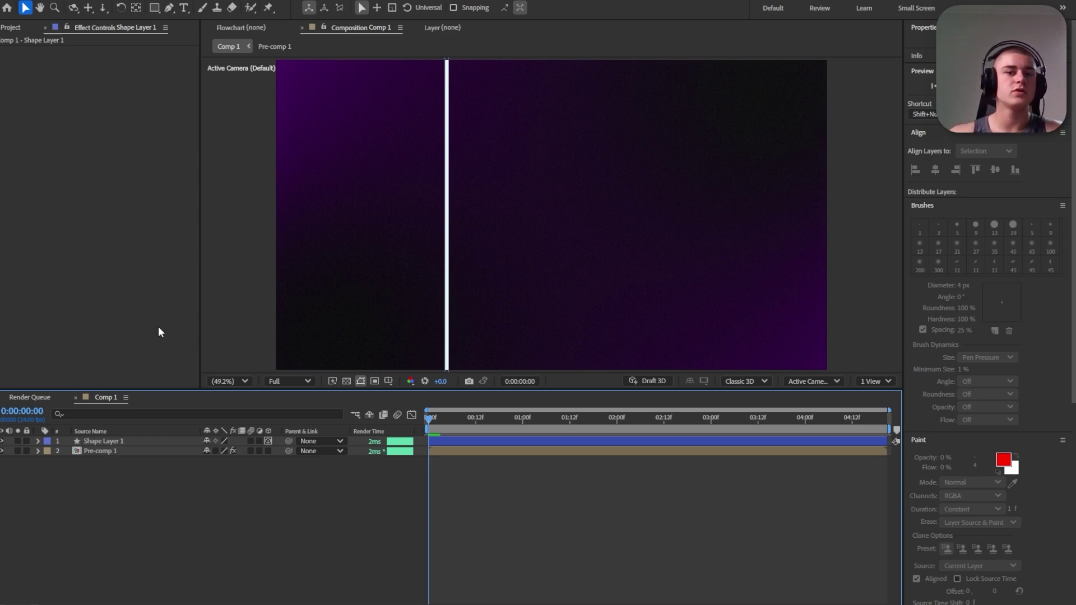
Draw a white circle about 191 px in diameter on the bar as a new shape layer and scale it to 125%.
{"action": "left_click_drag", "start_coordinate": [154, 7], "coordinate": [186, 34]}
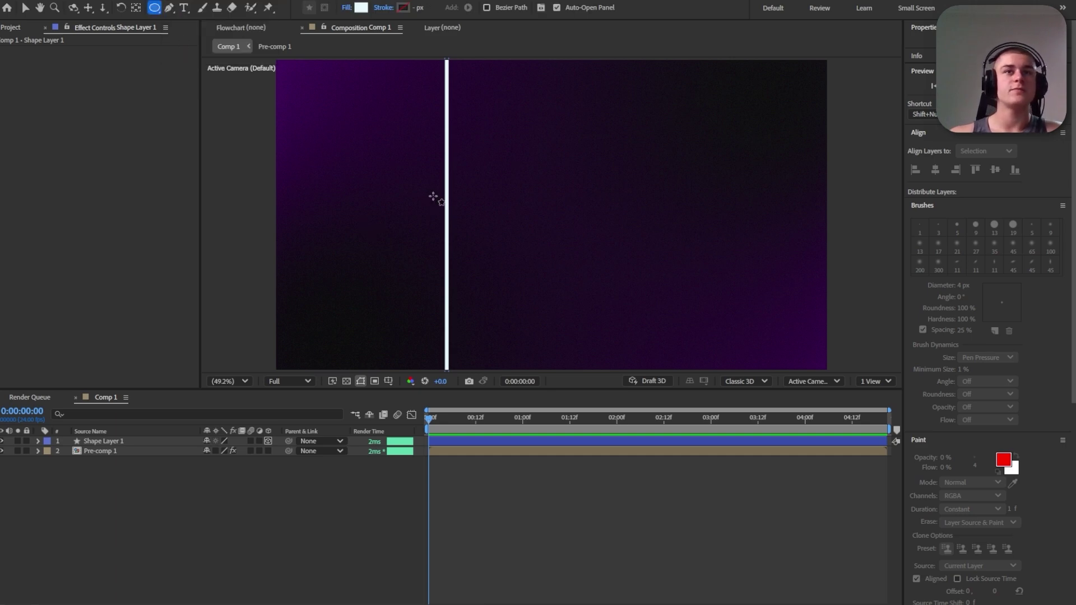
{"action": "left_click_drag", "start_coordinate": [425, 186], "coordinate": [479, 243]}
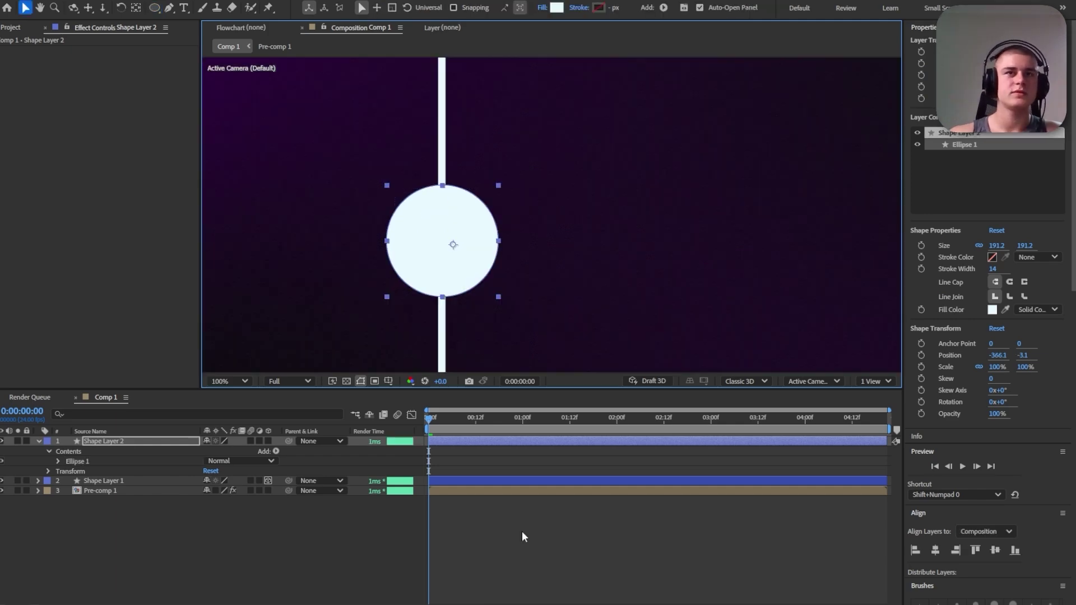
{"action": "left_click", "coordinate": [522, 530]}
{"action": "left_click", "coordinate": [223, 382]}
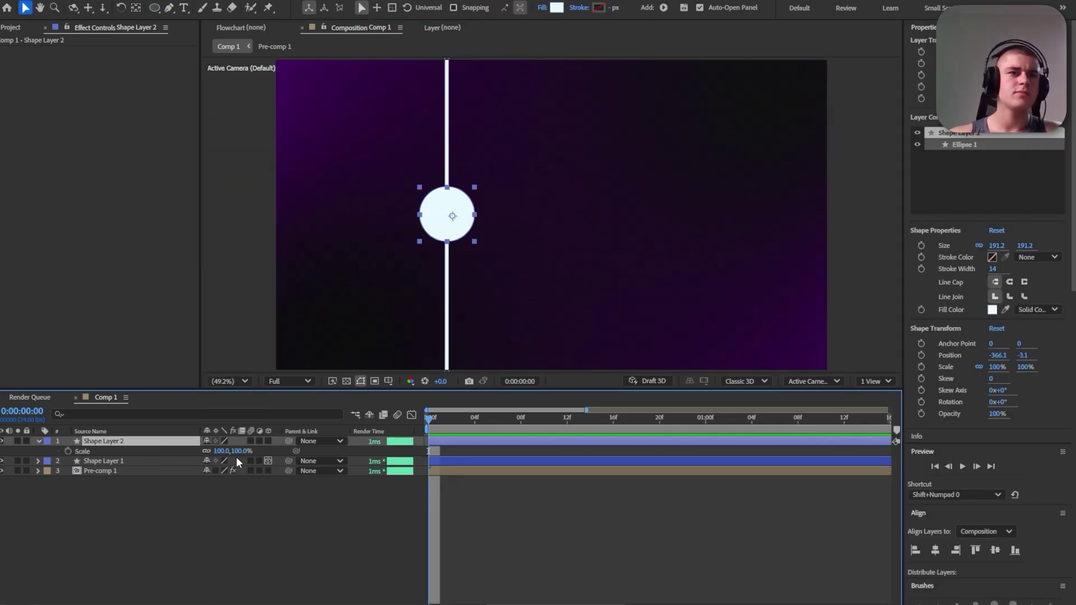
{"action": "left_click_drag", "start_coordinate": [235, 451], "coordinate": [250, 451]}
{"action": "left_click", "coordinate": [322, 526]}
{"action": "left_click", "coordinate": [268, 441]}
{"action": "left_click", "coordinate": [257, 524]}
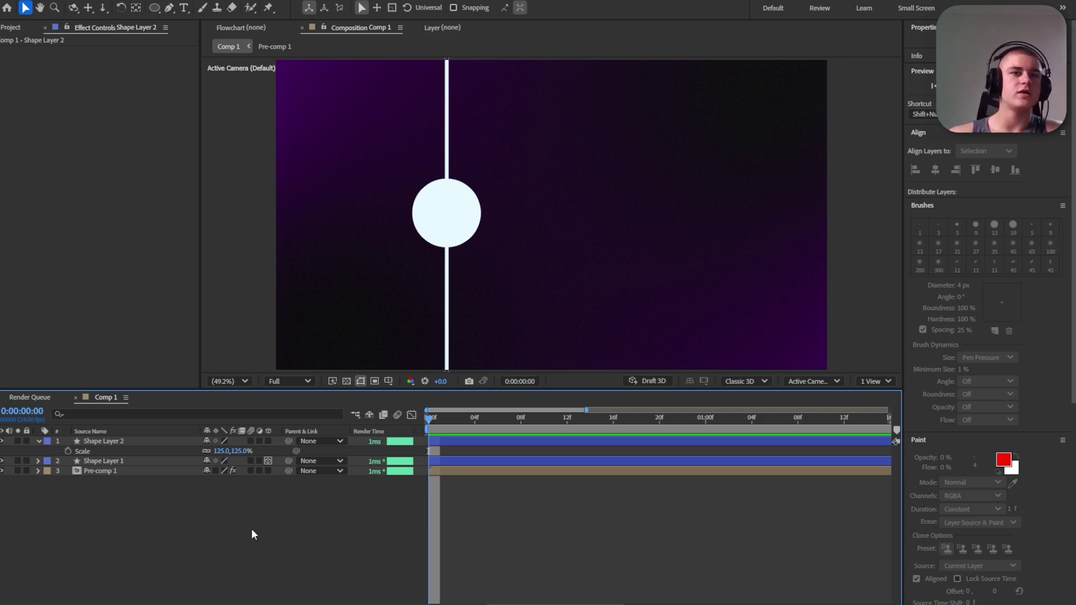
Add a new camera layer to Comp 1.
{"action": "right_click", "coordinate": [252, 529]}
{"action": "mouse_move", "coordinate": [322, 385]}
{"action": "left_click", "coordinate": [465, 441]}
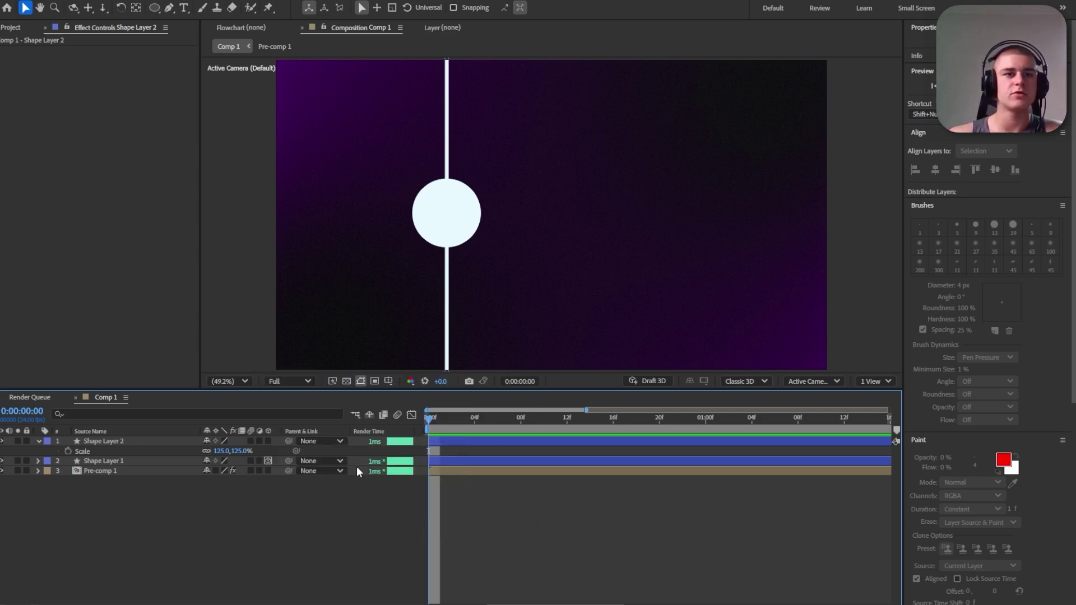
{"action": "left_click", "coordinate": [679, 378]}
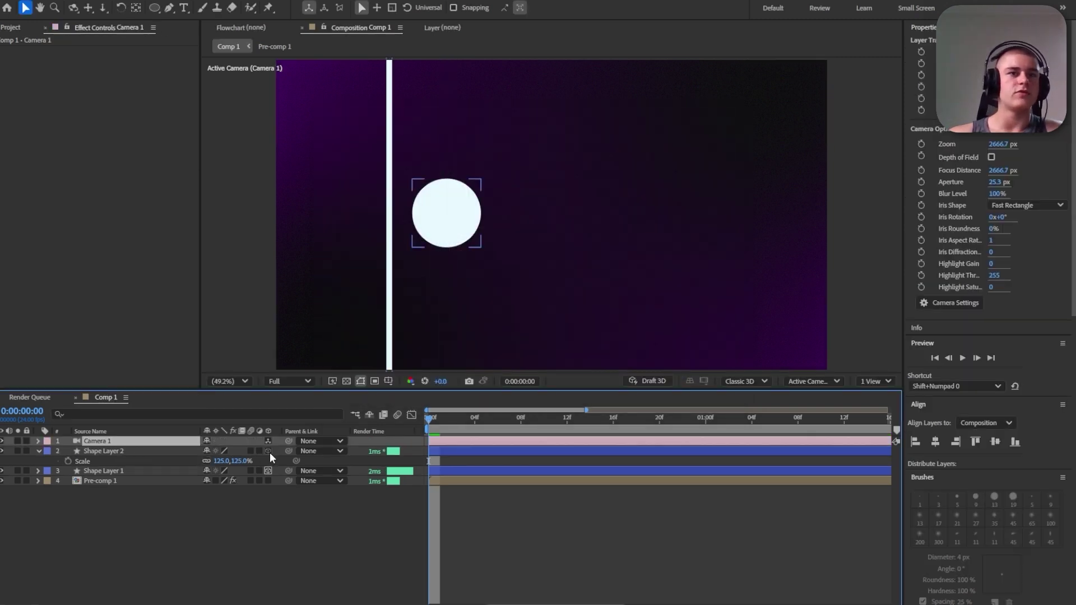
Make the circle's layer 3D and move it horizontally onto the bar.
{"action": "left_click", "coordinate": [268, 452]}
{"action": "left_click", "coordinate": [429, 240]}
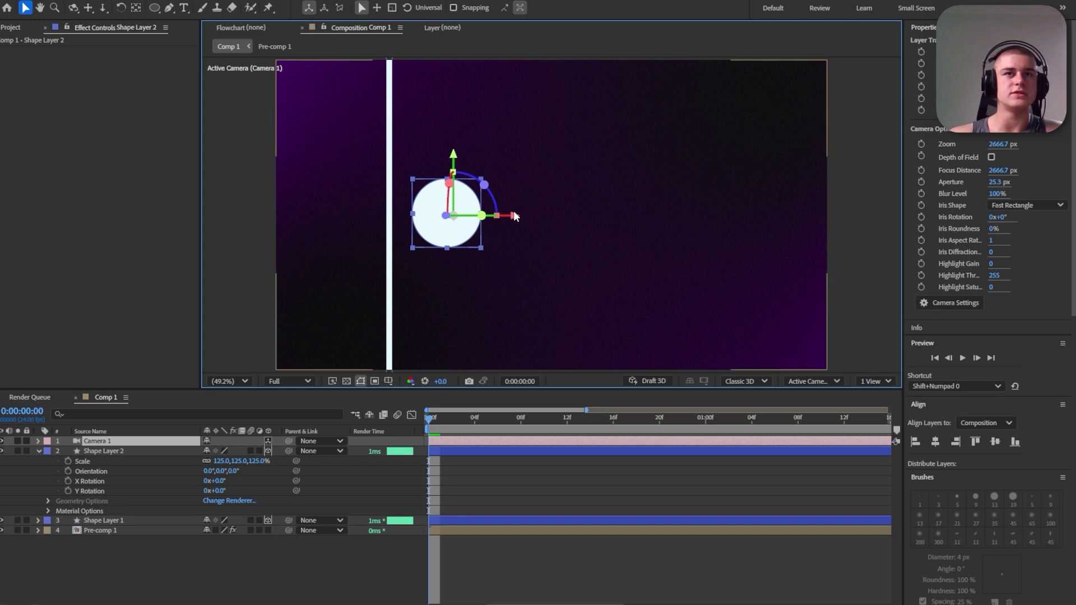
{"action": "left_click_drag", "start_coordinate": [514, 215], "coordinate": [454, 216]}
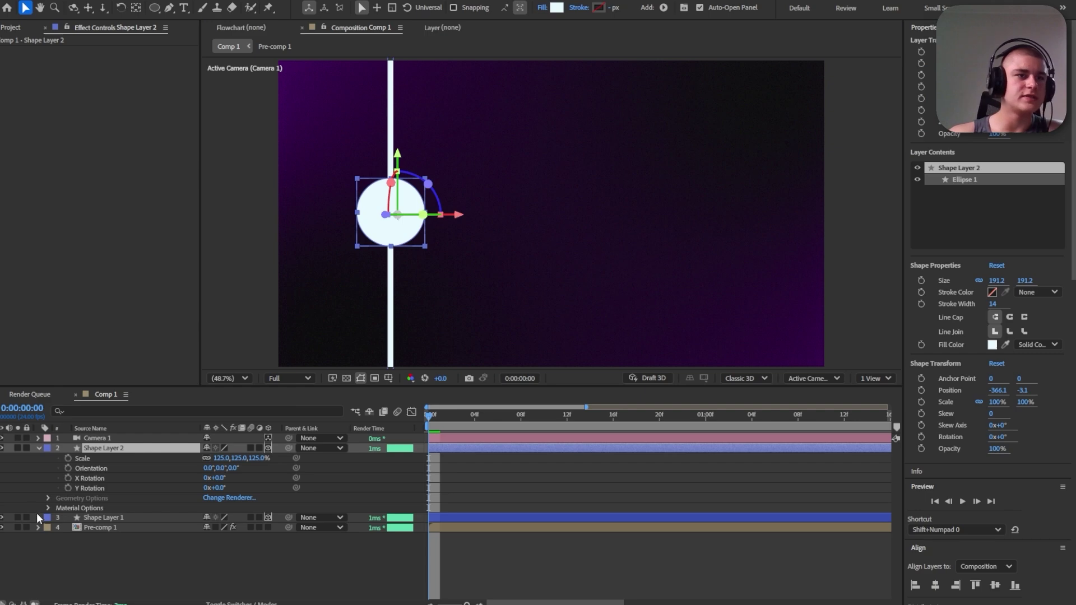
Set the bar layer's horizontal scale to 110% and collapse the expanded shape layers.
{"action": "left_click", "coordinate": [37, 517]}
{"action": "scroll", "coordinate": [154, 517], "scroll_direction": "down", "scroll_amount": 2}
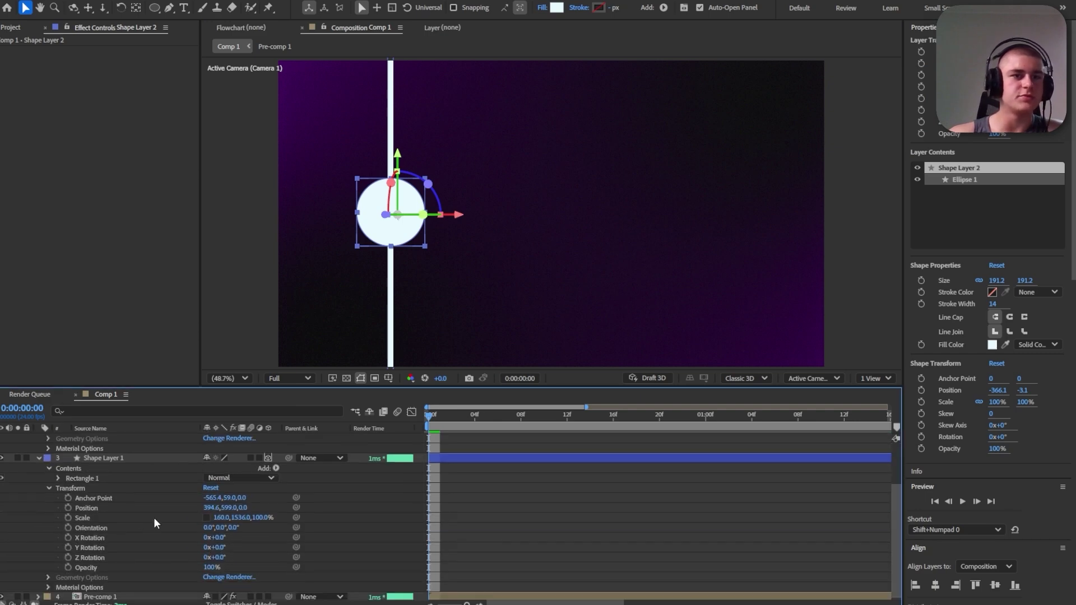
{"action": "left_click", "coordinate": [223, 517]}
{"action": "type", "text": "110"}
{"action": "key", "text": "Return"}
{"action": "left_click", "coordinate": [470, 507]}
{"action": "left_click", "coordinate": [392, 190]}
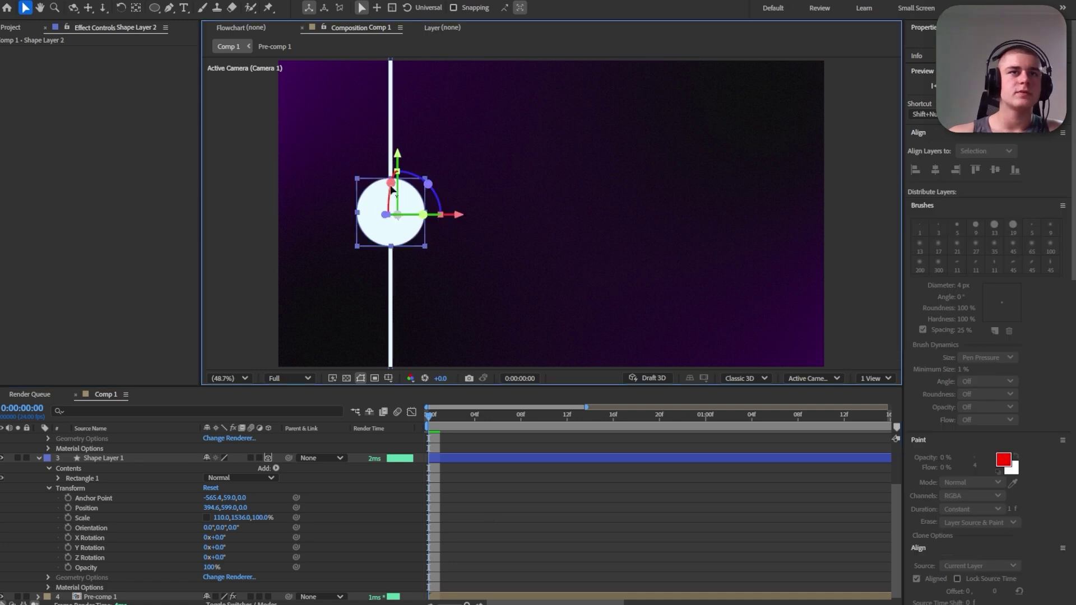
{"action": "scroll", "coordinate": [365, 165], "scroll_direction": "up", "scroll_amount": 3}
{"action": "scroll", "coordinate": [360, 174], "scroll_direction": "down", "scroll_amount": 3}
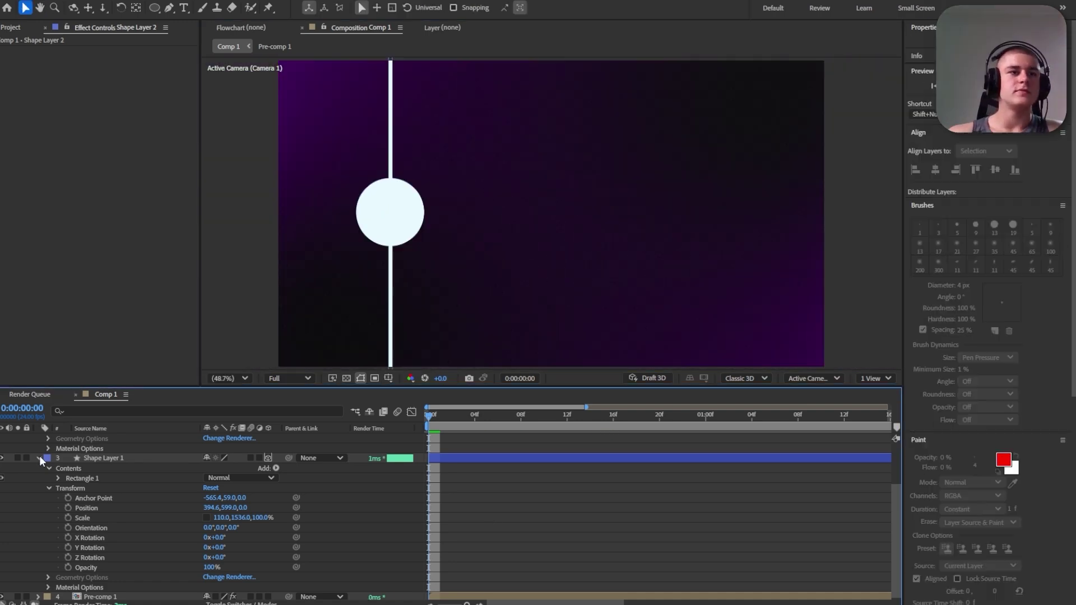
{"action": "left_click", "coordinate": [38, 447]}
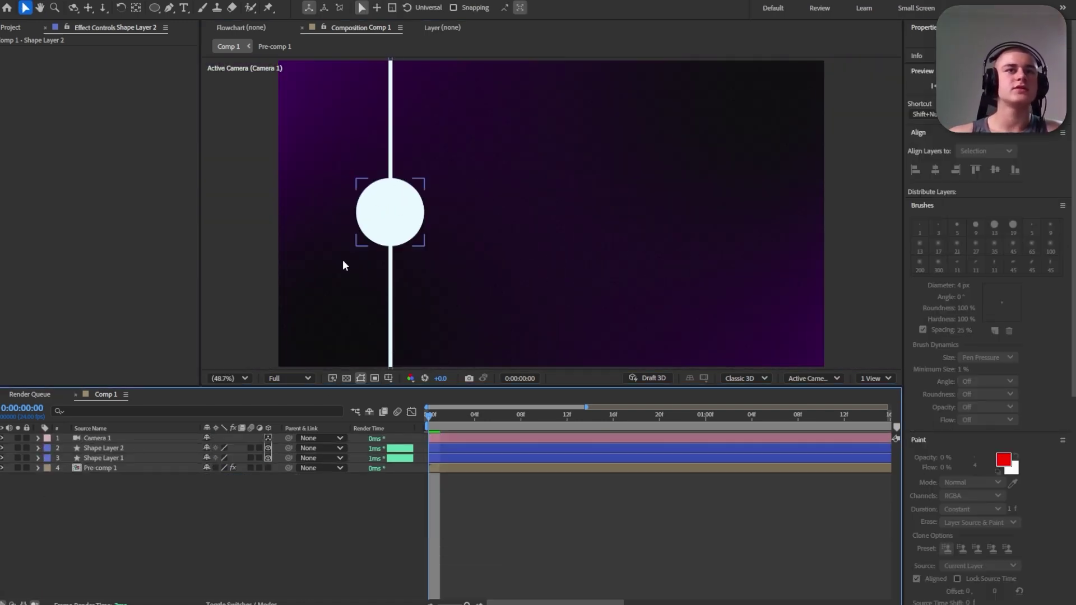
Duplicate the circle layer, hide Camera 1, and move the copy straight up to the canvas's upper edge.
{"action": "key", "text": "ctrl+d"}
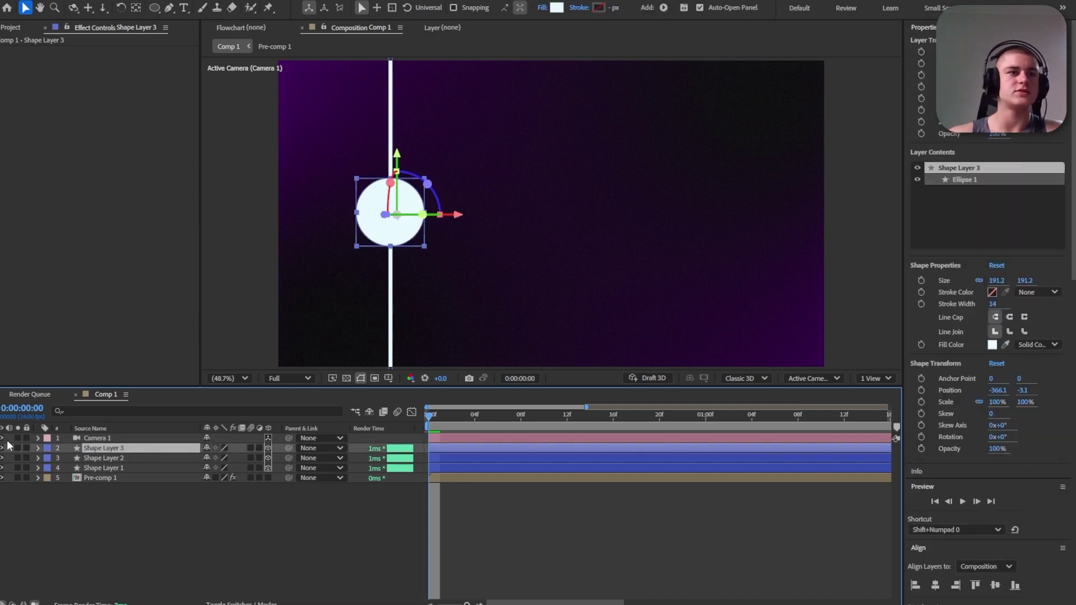
{"action": "left_click", "coordinate": [2, 438]}
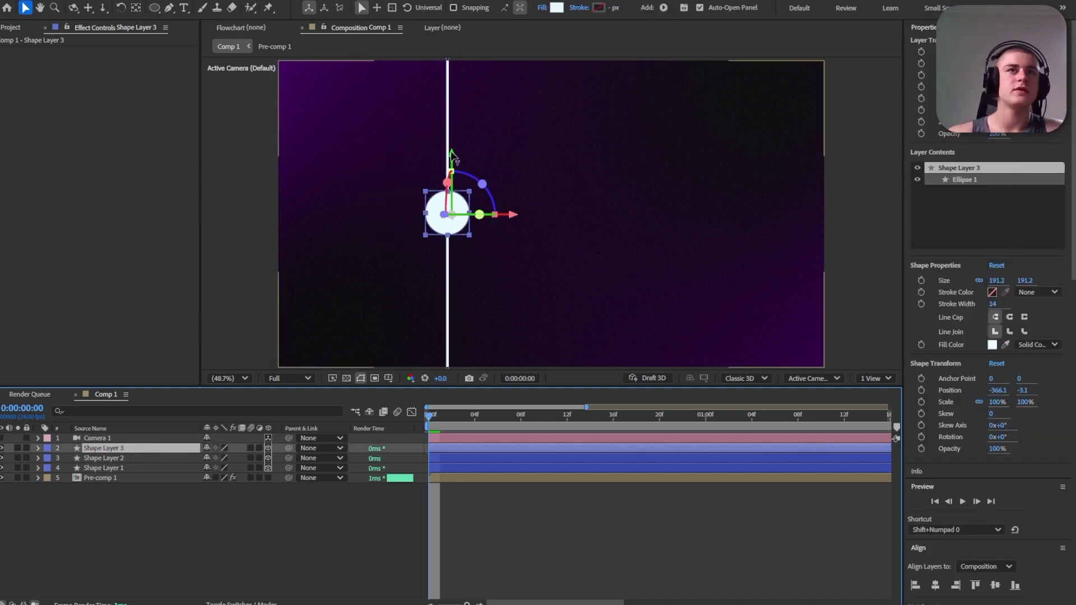
{"action": "left_click_drag", "start_coordinate": [451, 152], "coordinate": [455, 0]}
{"action": "left_click", "coordinate": [146, 448]}
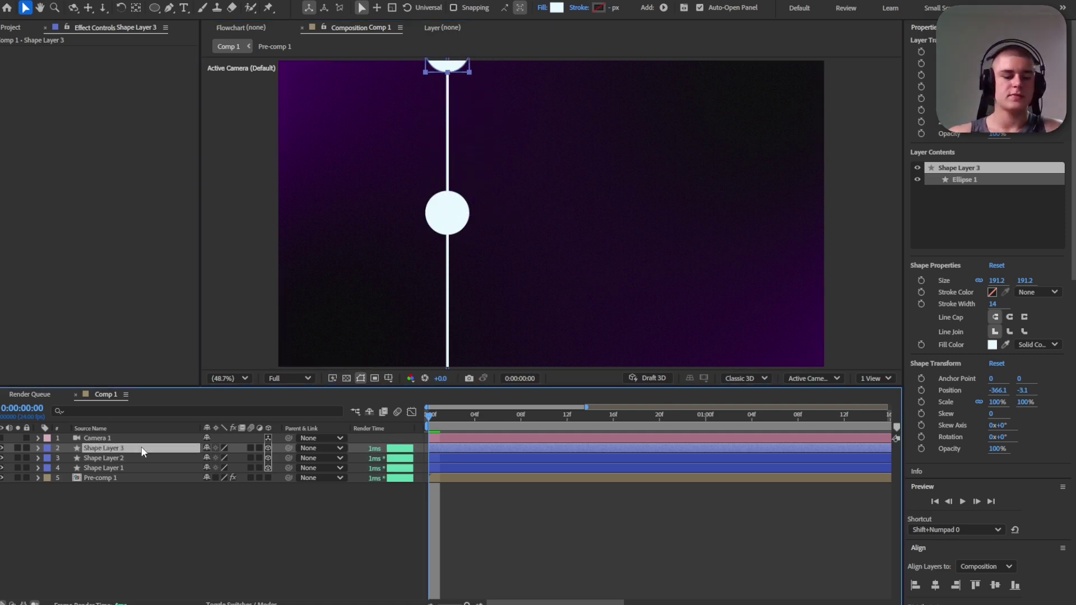
{"action": "key", "text": "ctrl+d"}
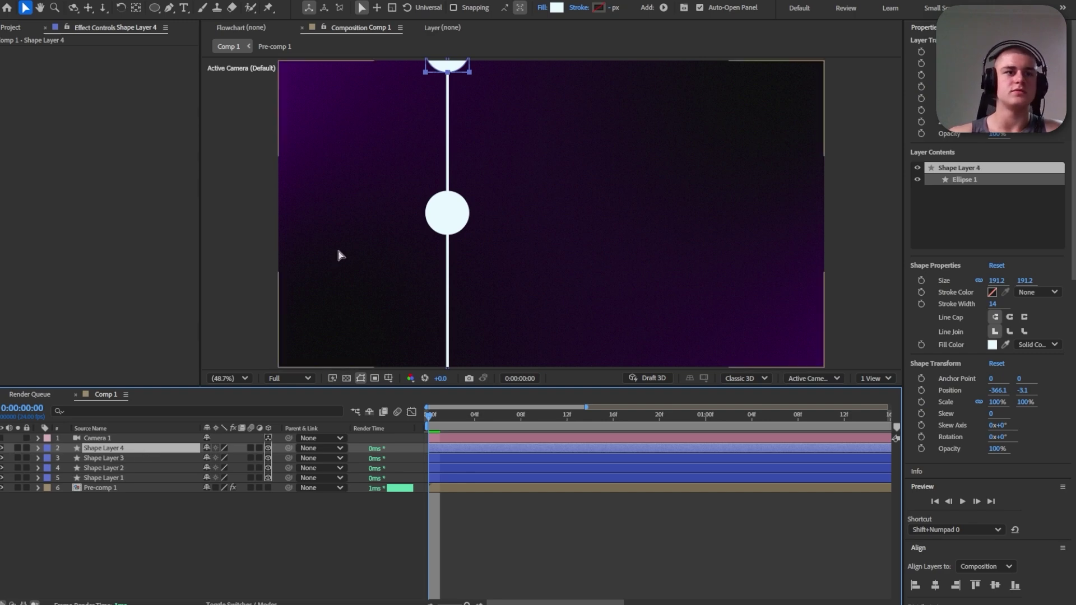
{"action": "key", "text": "Delete"}
Duplicate the middle circle and move the copy straight down along the bar to the canvas's lower edge.
{"action": "left_click", "coordinate": [138, 462]}
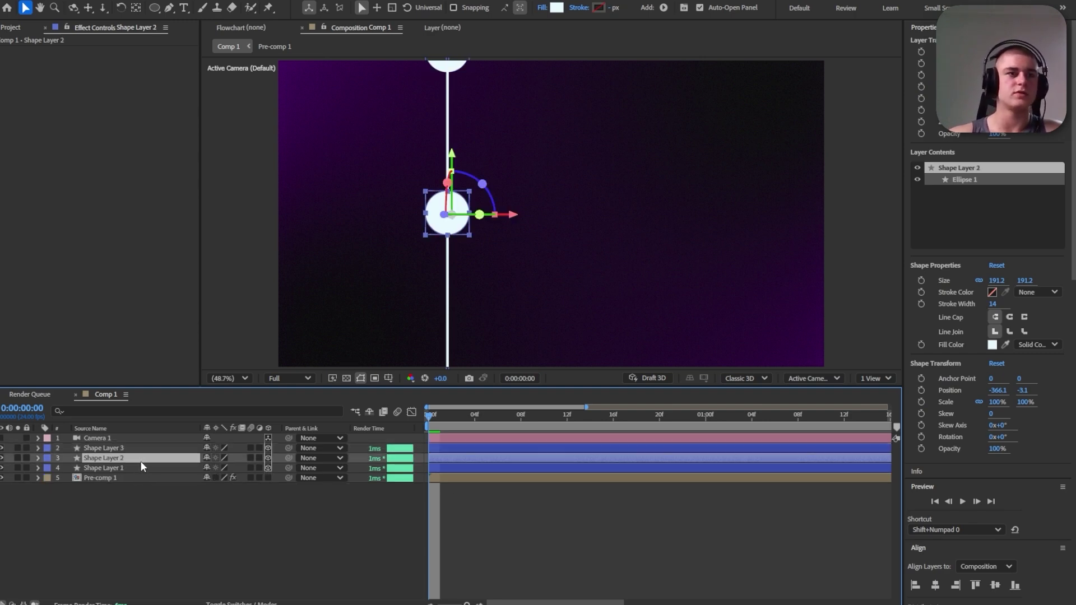
{"action": "key", "text": "ctrl+d"}
{"action": "left_click", "coordinate": [455, 165]}
{"action": "left_click_drag", "start_coordinate": [455, 166], "coordinate": [456, 309]}
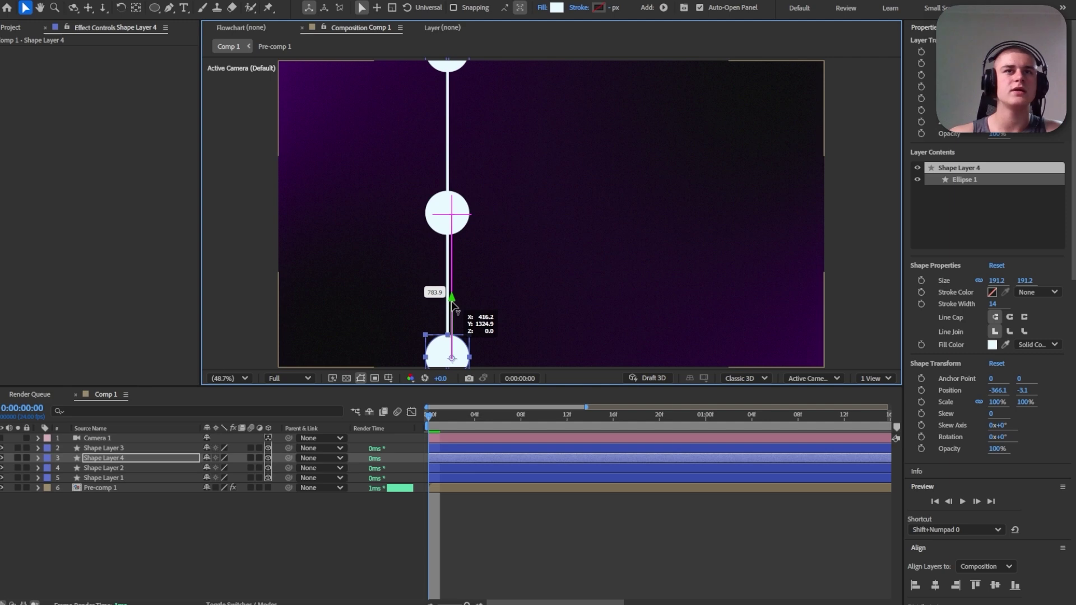
{"action": "left_click", "coordinate": [458, 537]}
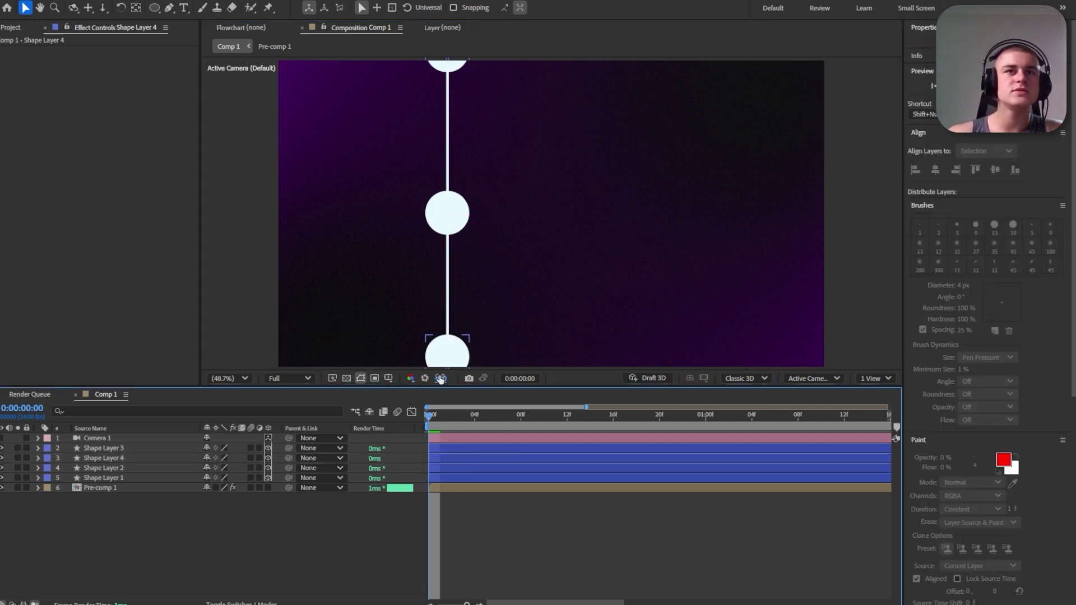
{"action": "left_click", "coordinate": [450, 358]}
{"action": "left_click_drag", "start_coordinate": [451, 296], "coordinate": [452, 303]}
{"action": "left_click", "coordinate": [483, 508]}
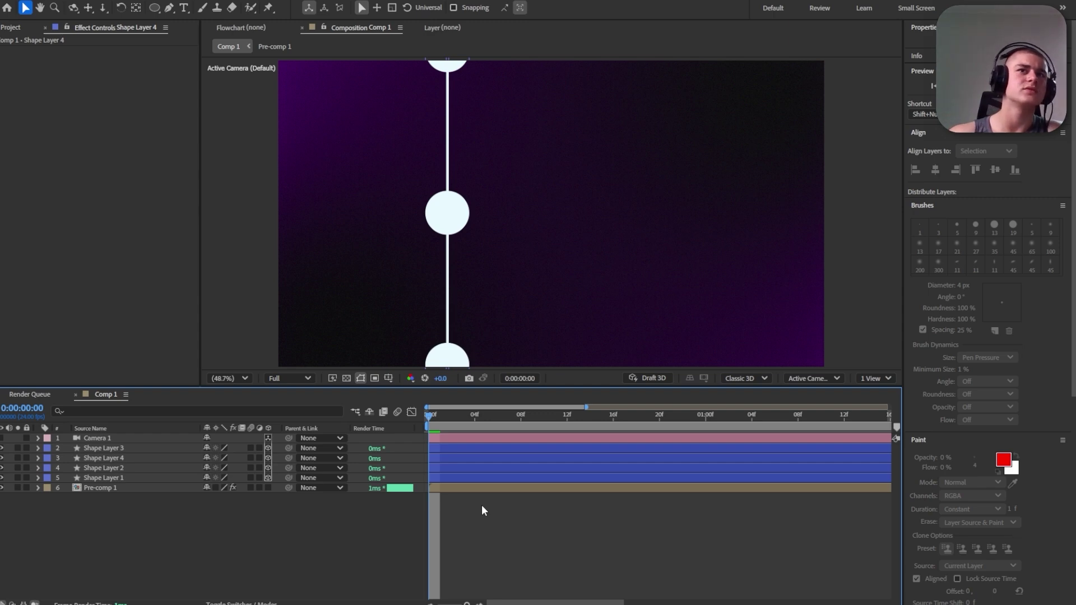
Turn Camera 1's visibility back on and pan the camera slightly to reframe the bar and middle circle.
{"action": "left_click", "coordinate": [2, 438]}
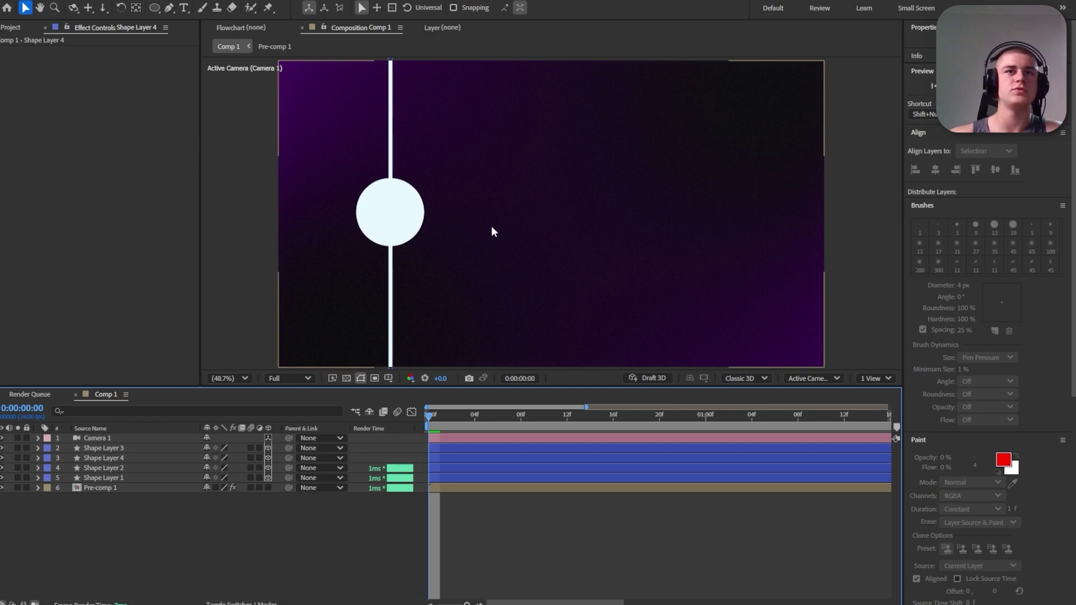
{"action": "key", "text": "c"}
{"action": "left_click_drag", "start_coordinate": [510, 269], "coordinate": [545, 161]}
{"action": "left_click", "coordinate": [449, 511]}
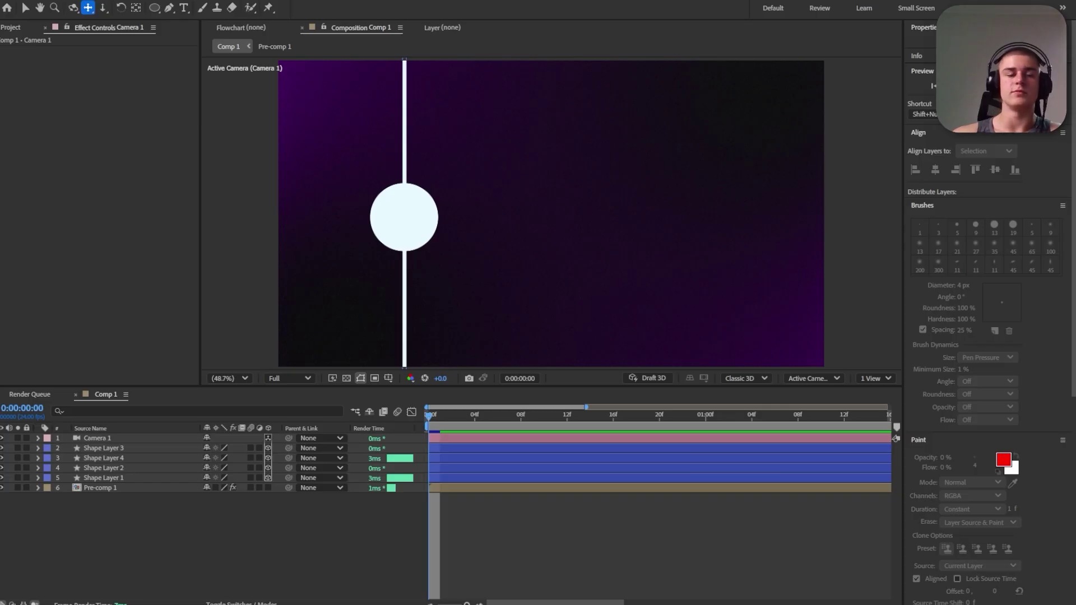
Add direction-top-position-icon.png as the top layer and give it a Gradient Overlay layer style with a 0° angle.
{"action": "left_click_drag", "start_coordinate": [307, 480], "coordinate": [272, 499]}
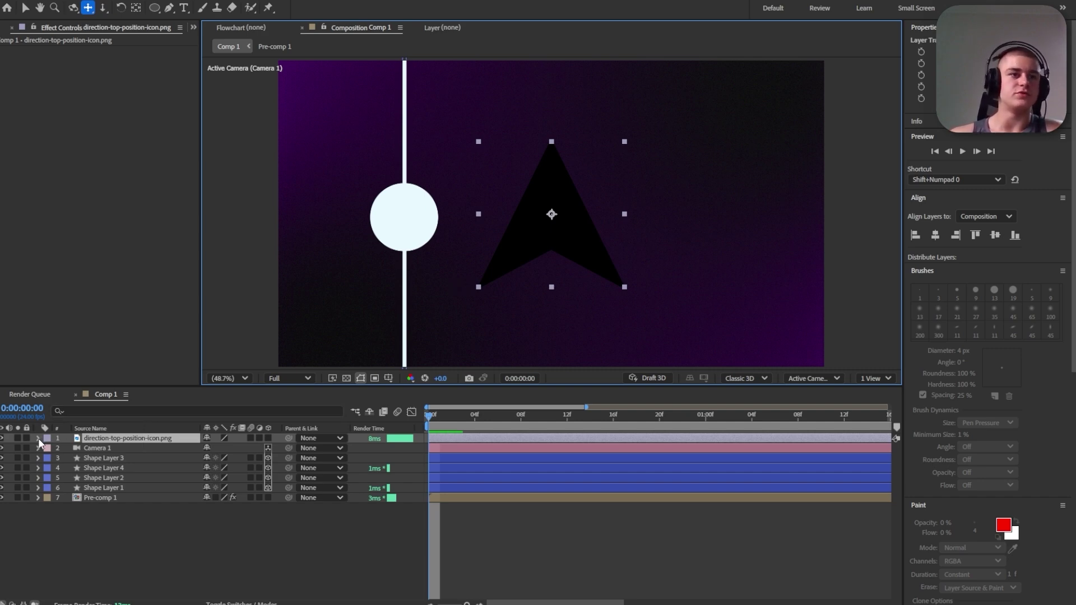
{"action": "right_click", "coordinate": [123, 440]}
{"action": "mouse_move", "coordinate": [205, 245]}
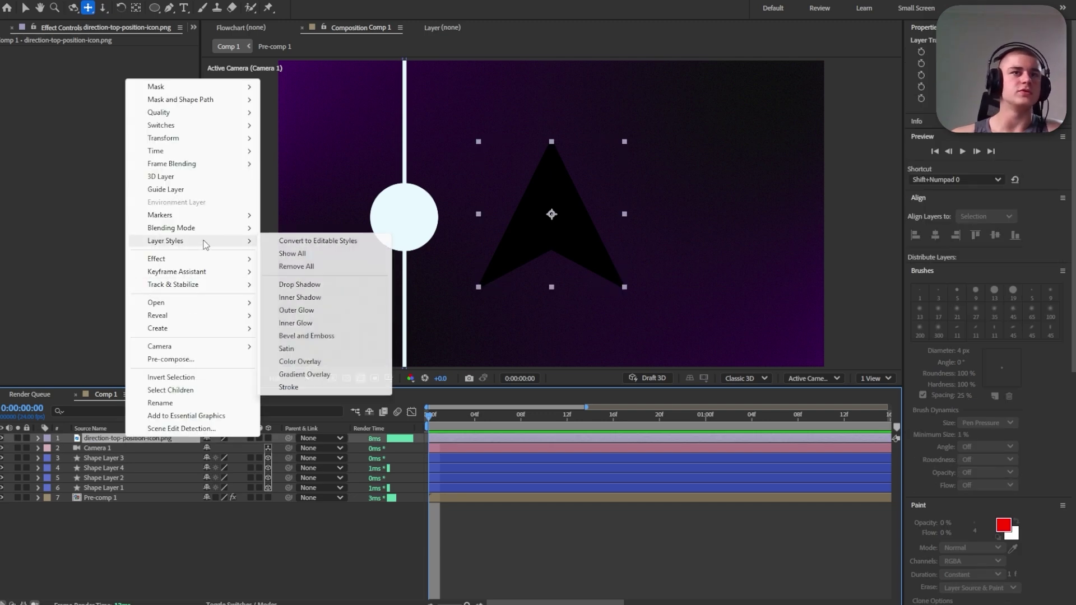
{"action": "left_click", "coordinate": [294, 374]}
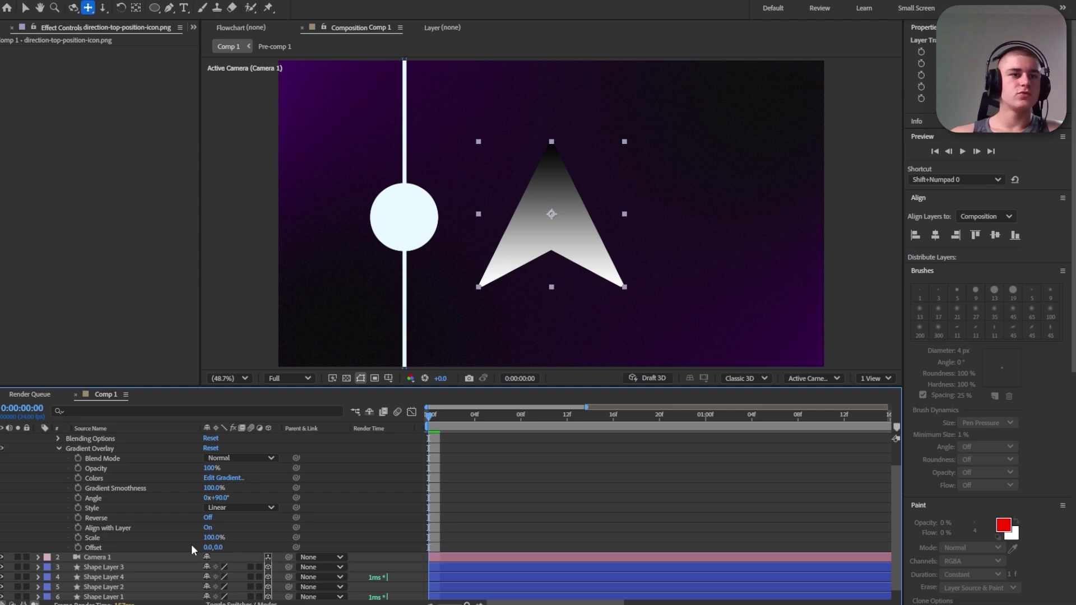
{"action": "left_click", "coordinate": [218, 498]}
{"action": "type", "text": "0"}
{"action": "key", "text": "Return"}
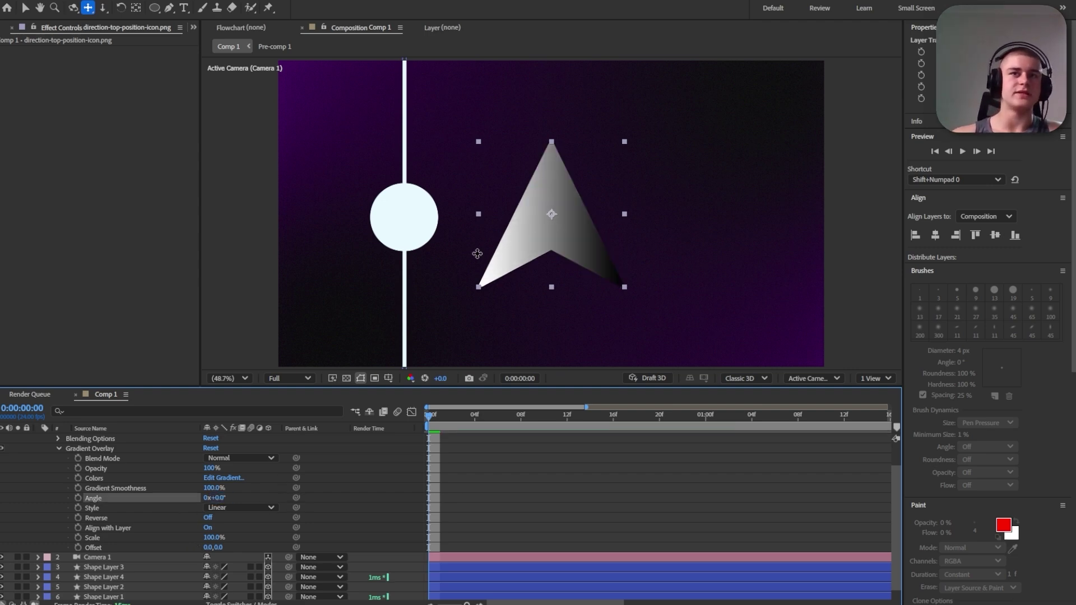
Change the arrow's gradient overlay colors to run from purple to pink, and collapse the layer.
{"action": "left_click", "coordinate": [223, 478]}
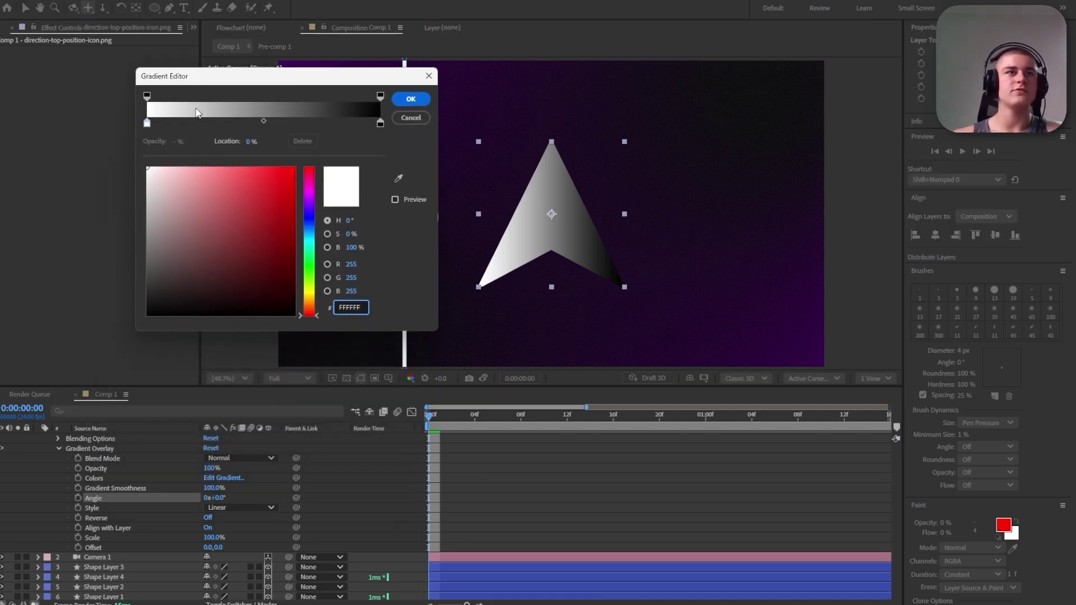
{"action": "left_click_drag", "start_coordinate": [310, 208], "coordinate": [310, 200]}
{"action": "left_click", "coordinate": [275, 178]}
{"action": "left_click", "coordinate": [380, 123]}
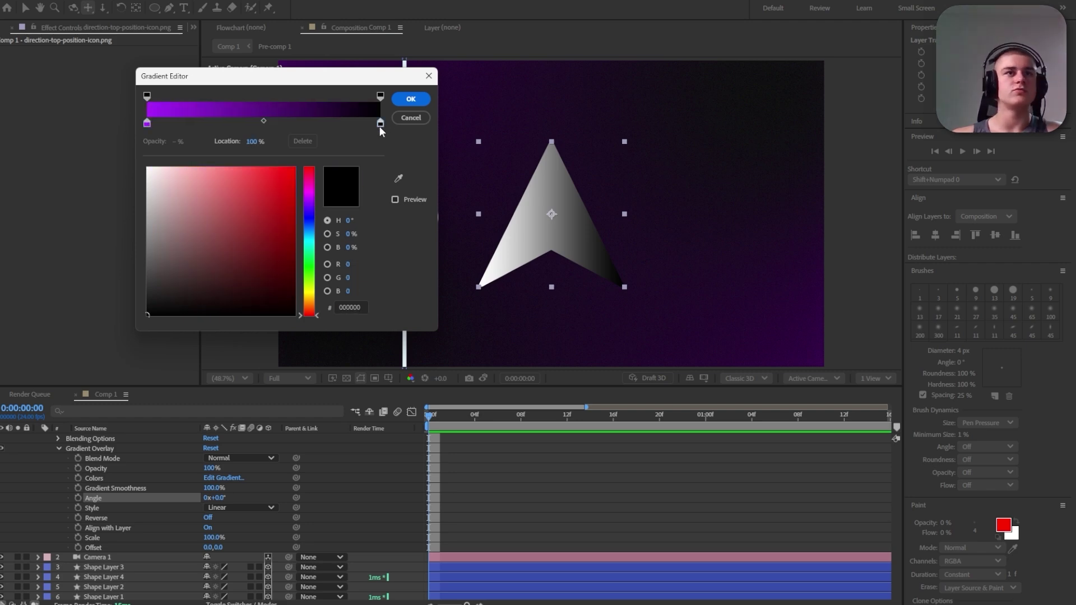
{"action": "left_click", "coordinate": [309, 193]}
{"action": "left_click_drag", "start_coordinate": [280, 178], "coordinate": [253, 160]}
{"action": "left_click", "coordinate": [404, 101]}
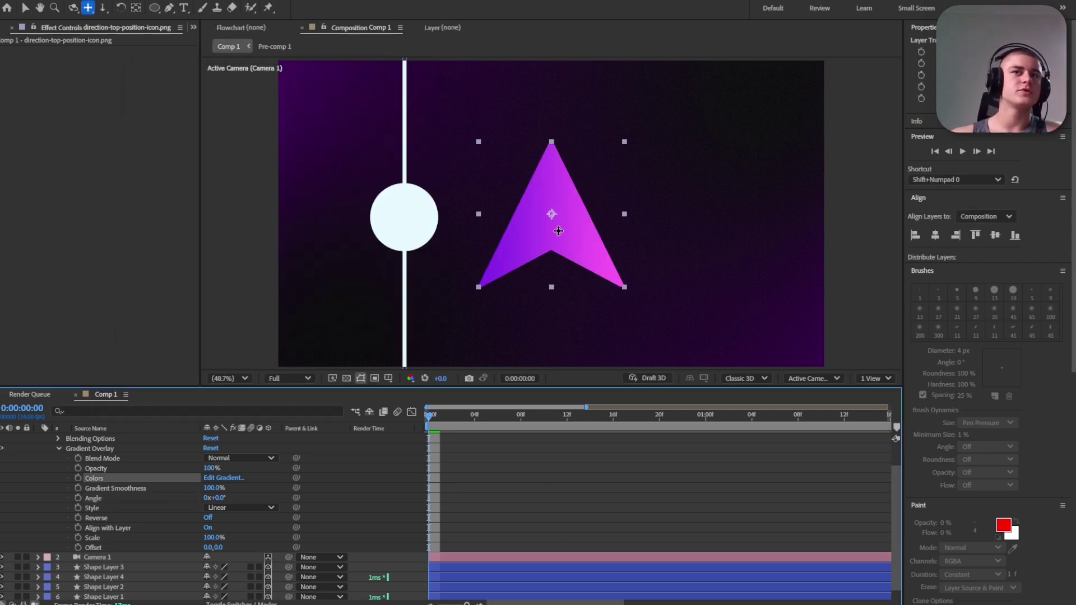
{"action": "scroll", "coordinate": [66, 486], "scroll_direction": "up", "scroll_amount": 2}
{"action": "left_click", "coordinate": [39, 439]}
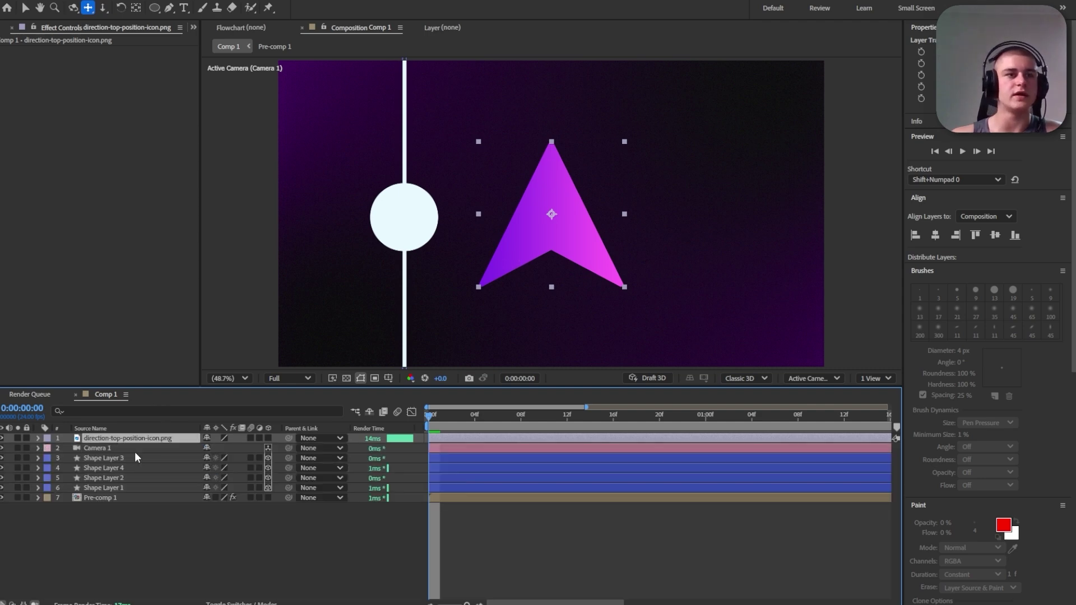
Make the arrow icon a 3D layer and set its Y position to 1375 so it comes into the camera's view.
{"action": "left_click", "coordinate": [267, 439]}
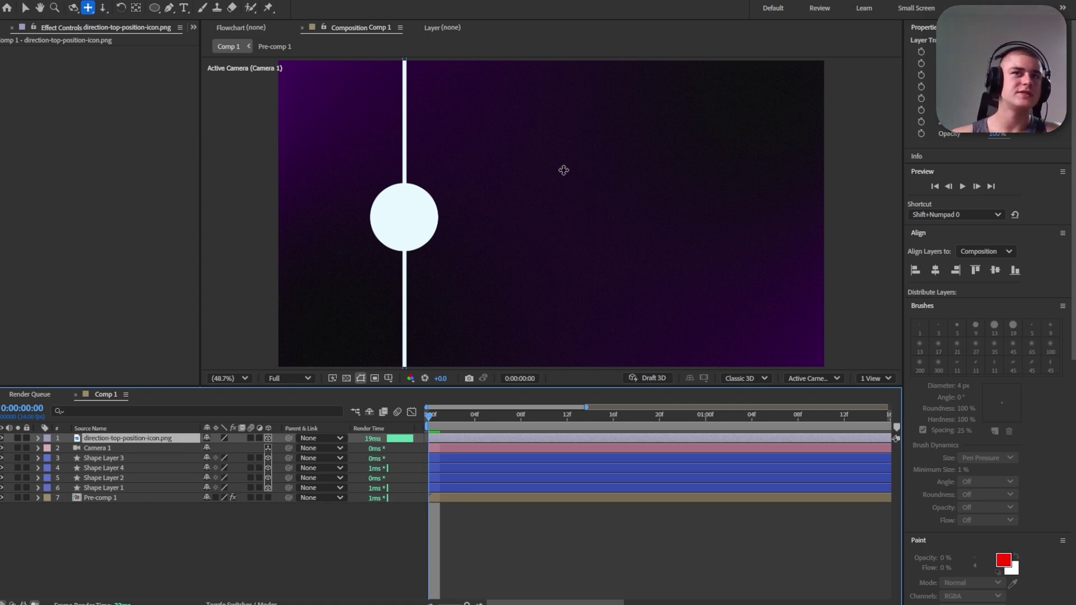
{"action": "key", "text": "w"}
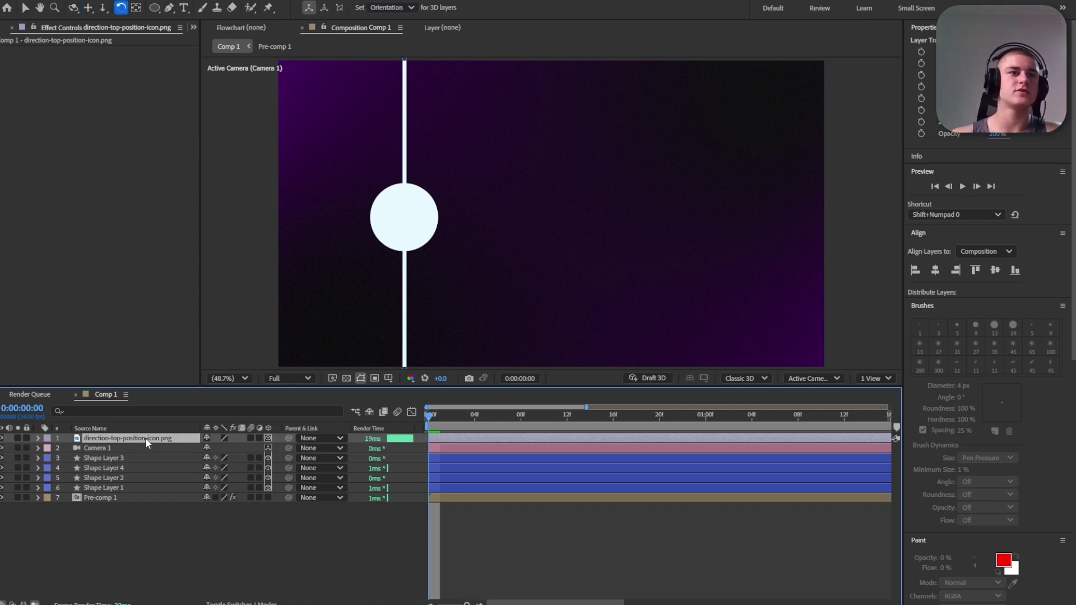
{"action": "left_click", "coordinate": [38, 439]}
{"action": "left_click", "coordinate": [49, 449]}
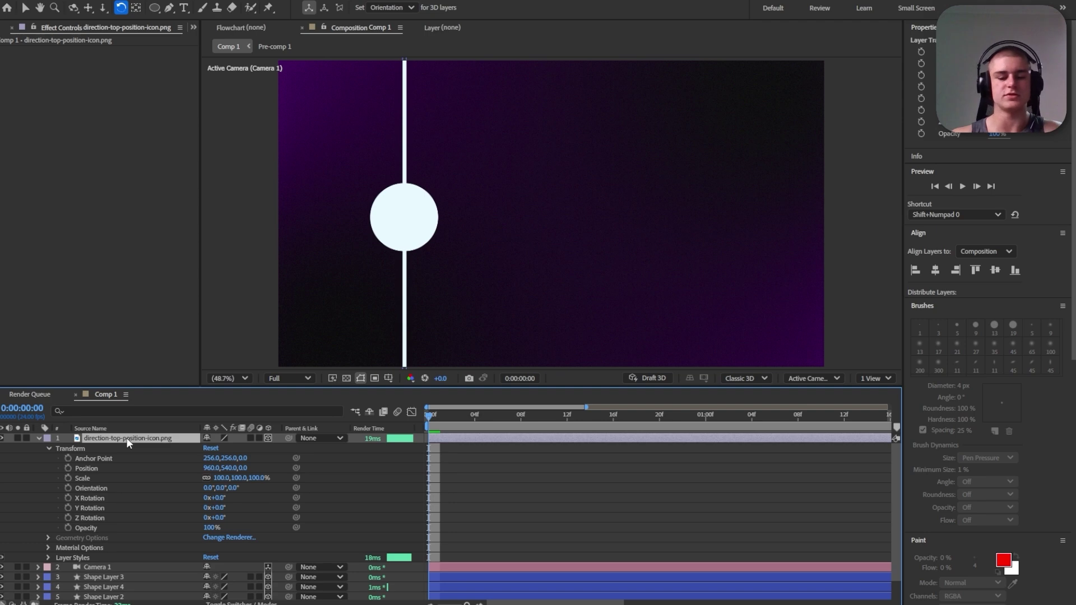
{"action": "key", "text": "p"}
{"action": "left_click_drag", "start_coordinate": [229, 449], "coordinate": [696, 447]}
{"action": "key", "text": "F2"}
{"action": "key", "text": "v"}
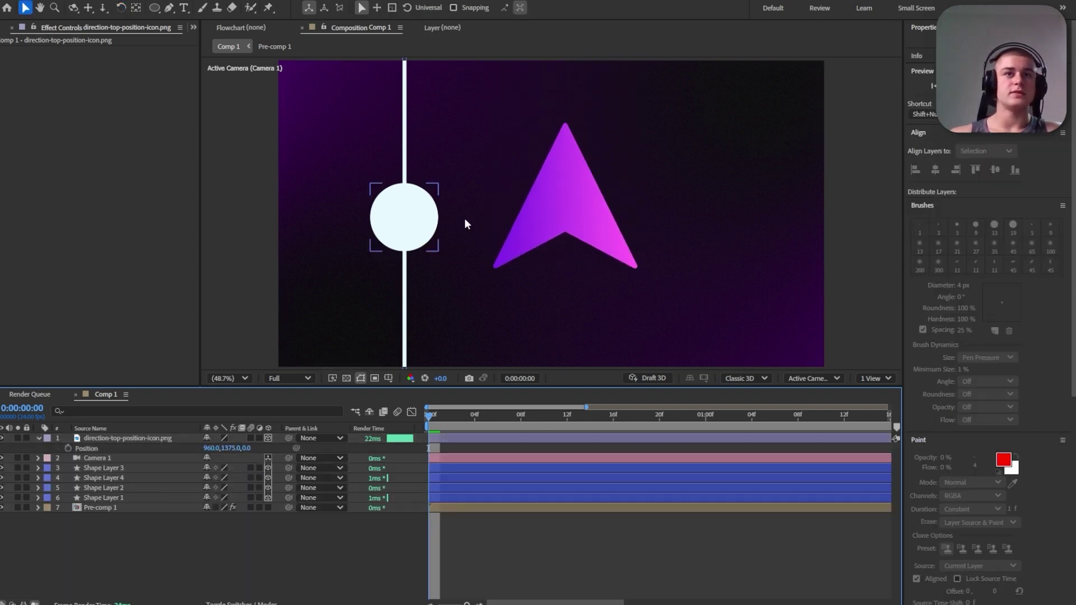
Scale the arrow down to 30% and move it to the centre of the circle on the bar.
{"action": "left_click", "coordinate": [538, 216]}
{"action": "key", "text": "s"}
{"action": "left_click_drag", "start_coordinate": [245, 448], "coordinate": [226, 451]}
{"action": "left_click_drag", "start_coordinate": [625, 197], "coordinate": [463, 212]}
{"action": "left_click_drag", "start_coordinate": [404, 145], "coordinate": [404, 162]}
{"action": "left_click_drag", "start_coordinate": [245, 448], "coordinate": [239, 448]}
{"action": "scroll", "coordinate": [339, 227], "scroll_direction": "up", "scroll_amount": 3}
{"action": "scroll", "coordinate": [340, 228], "scroll_direction": "down", "scroll_amount": 2}
{"action": "scroll", "coordinate": [342, 226], "scroll_direction": "up", "scroll_amount": 1}
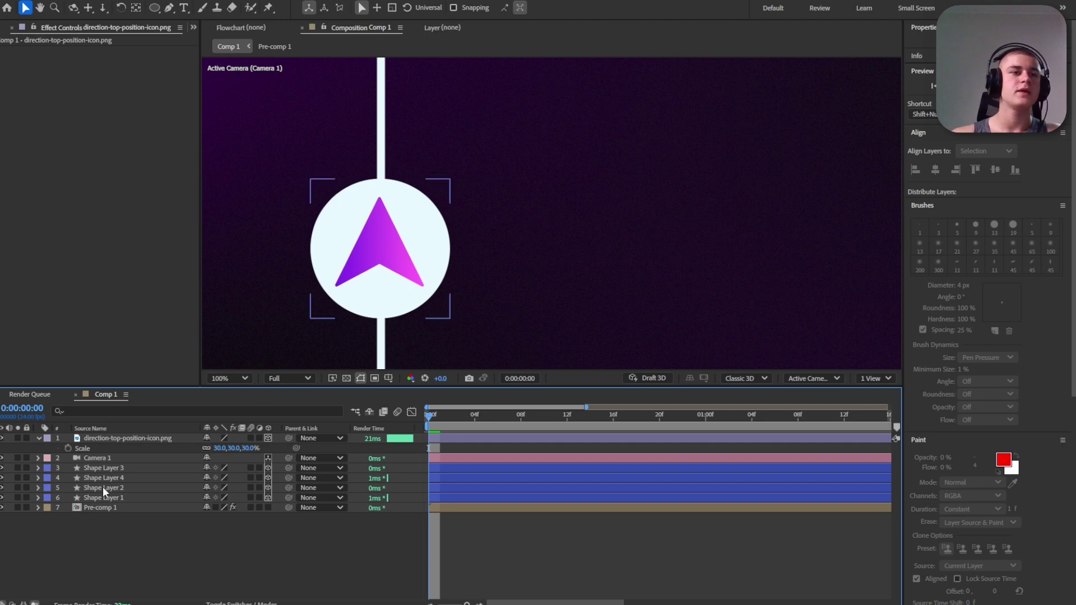
Add a Drop Shadow layer style to the arrow, slightly increasing its size and lowering its opacity.
{"action": "left_click", "coordinate": [124, 438]}
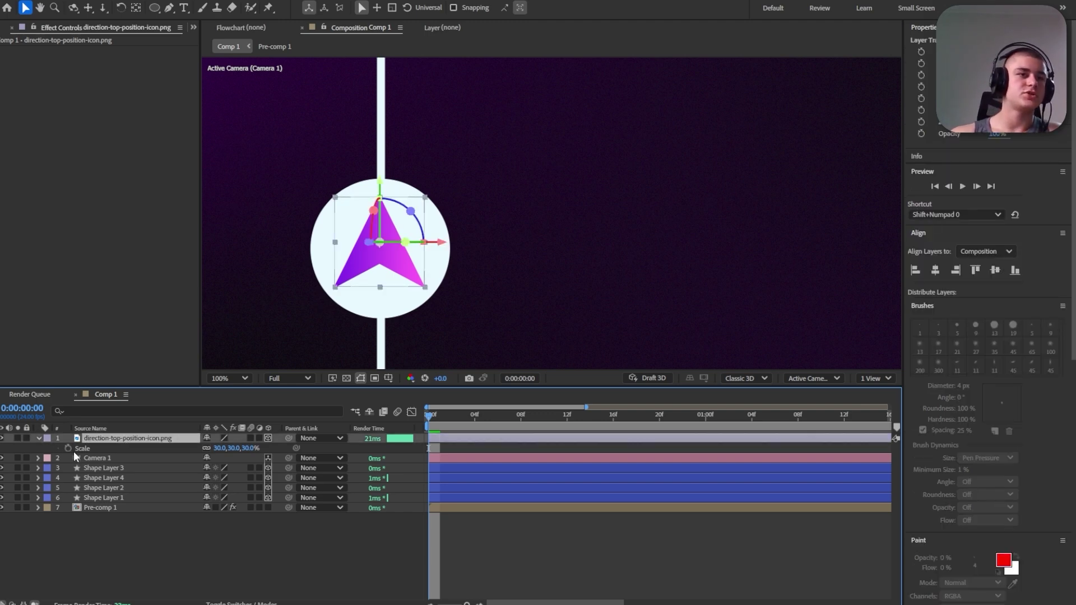
{"action": "left_click", "coordinate": [40, 438]}
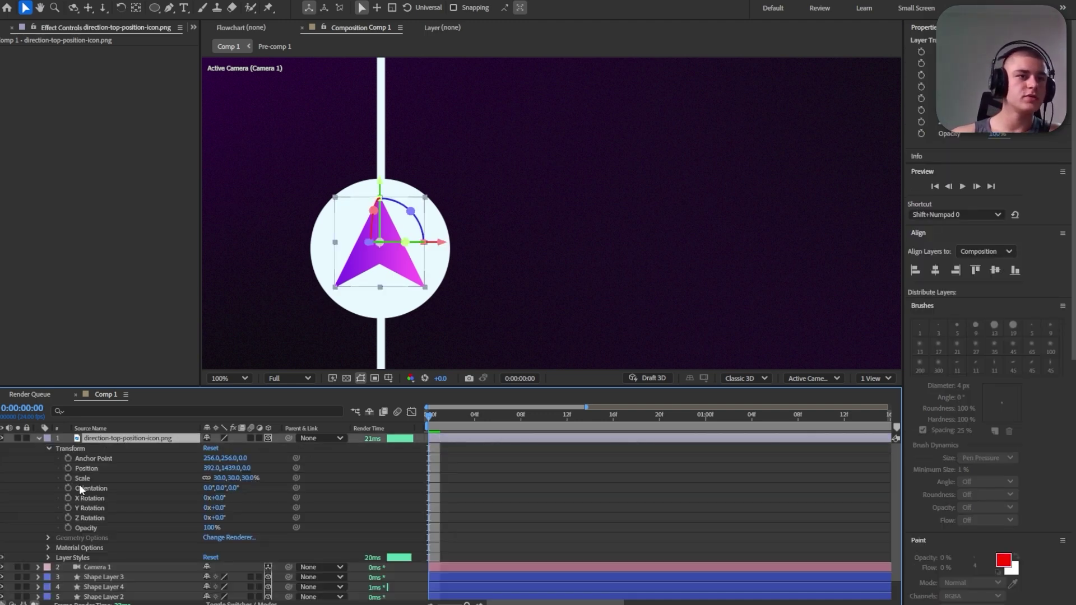
{"action": "right_click", "coordinate": [149, 438]}
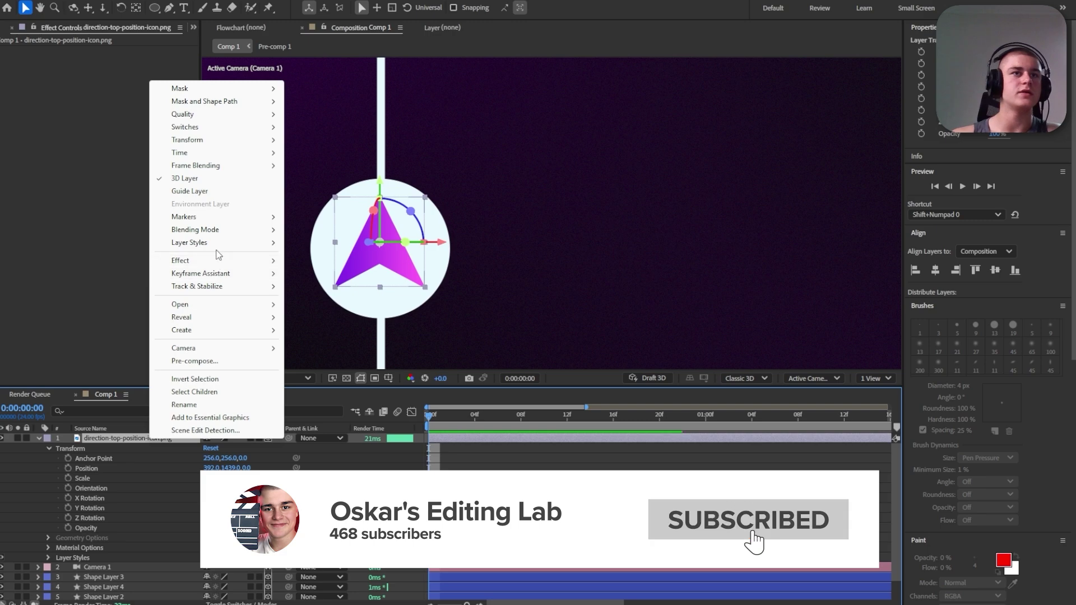
{"action": "mouse_move", "coordinate": [221, 249]}
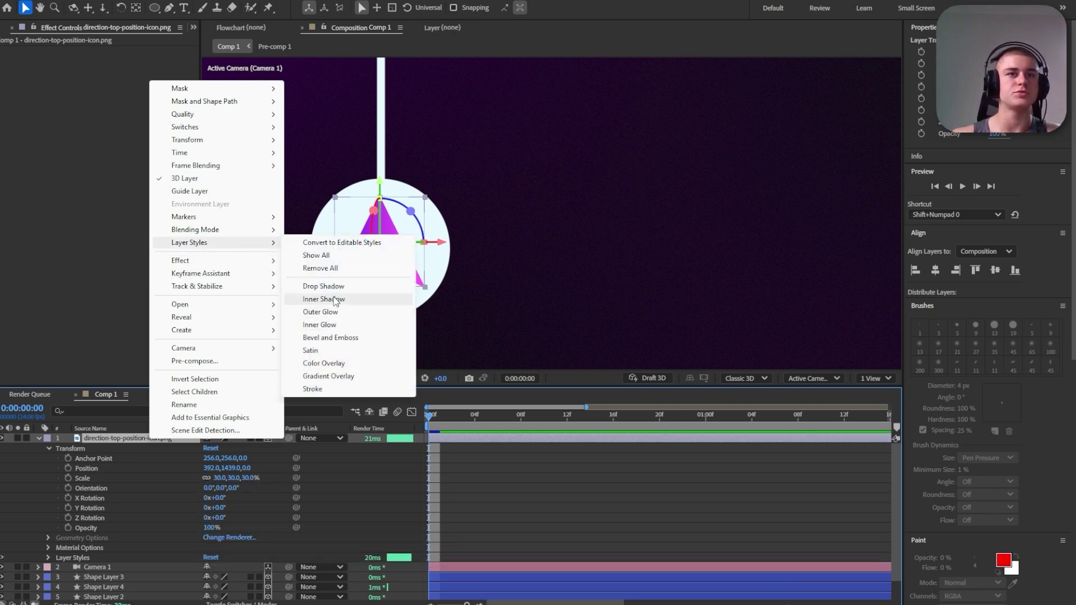
{"action": "left_click", "coordinate": [324, 286]}
{"action": "left_click", "coordinate": [58, 498]}
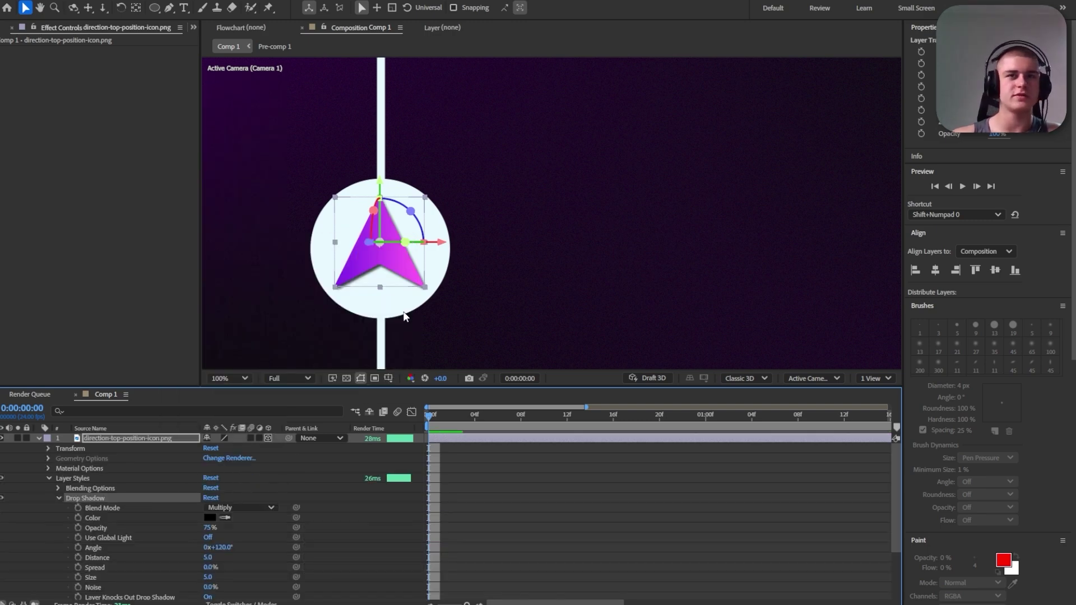
{"action": "left_click", "coordinate": [527, 530]}
{"action": "scroll", "coordinate": [189, 510], "scroll_direction": "down", "scroll_amount": 2}
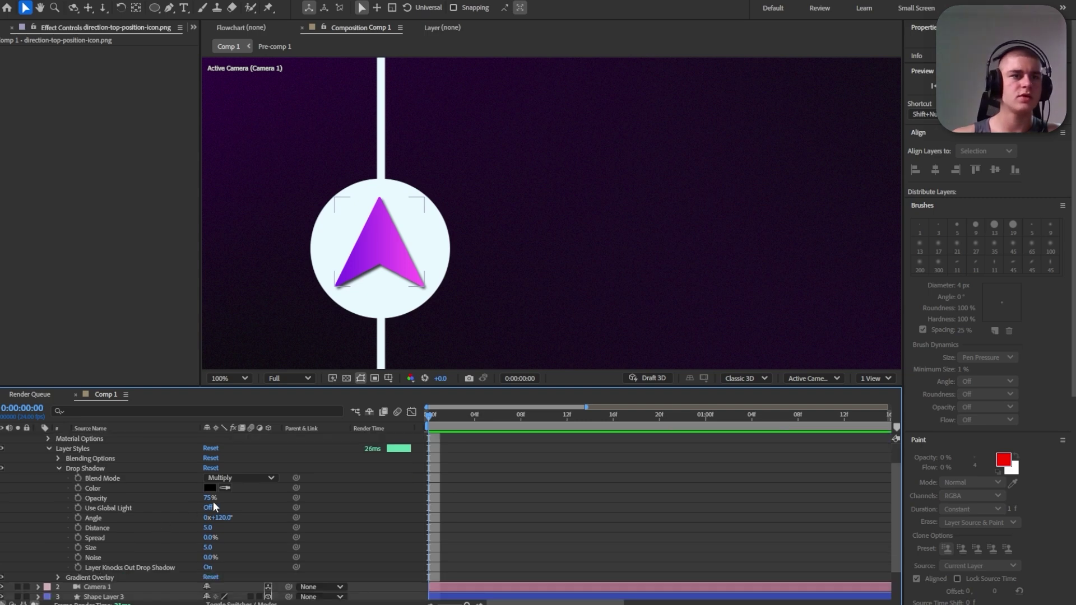
{"action": "left_click_drag", "start_coordinate": [210, 547], "coordinate": [214, 547]}
{"action": "left_click_drag", "start_coordinate": [209, 497], "coordinate": [180, 496]}
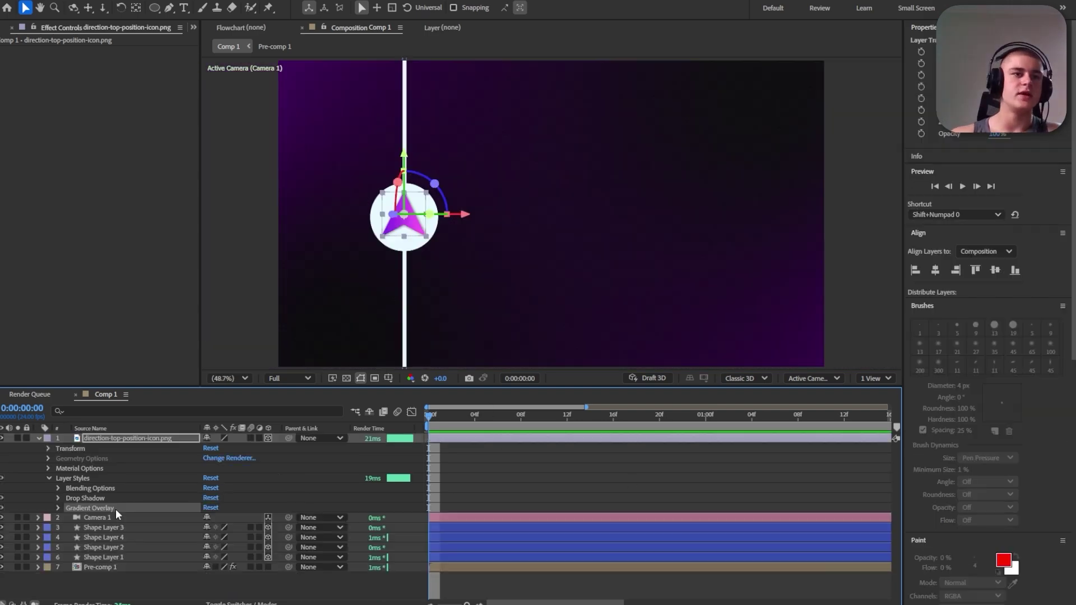
Shift the purple stop of the arrow's gradient overlay toward a bluer violet, and collapse the layer.
{"action": "left_click", "coordinate": [58, 508]}
{"action": "scroll", "coordinate": [115, 514], "scroll_direction": "down", "scroll_amount": 1}
{"action": "left_click", "coordinate": [223, 509]}
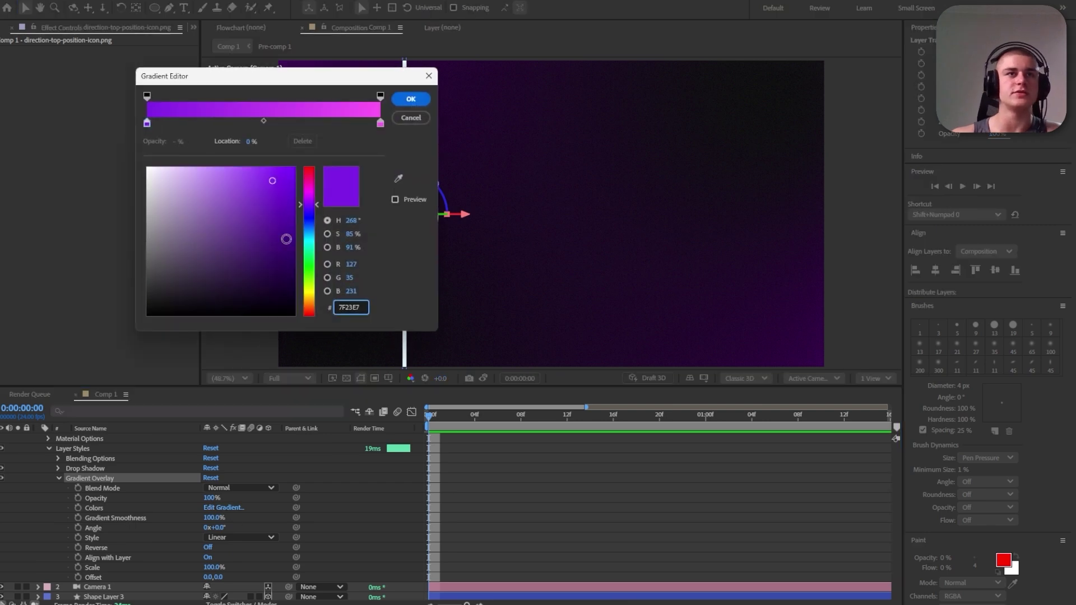
{"action": "left_click", "coordinate": [305, 206]}
{"action": "left_click", "coordinate": [267, 176]}
{"action": "left_click", "coordinate": [411, 98]}
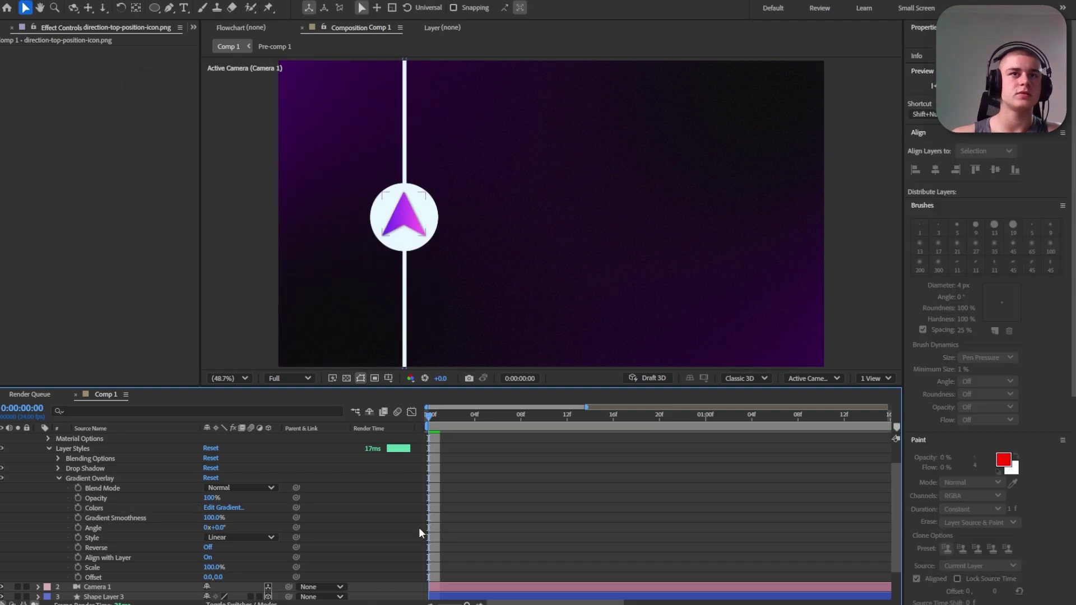
{"action": "scroll", "coordinate": [50, 468], "scroll_direction": "up", "scroll_amount": 1}
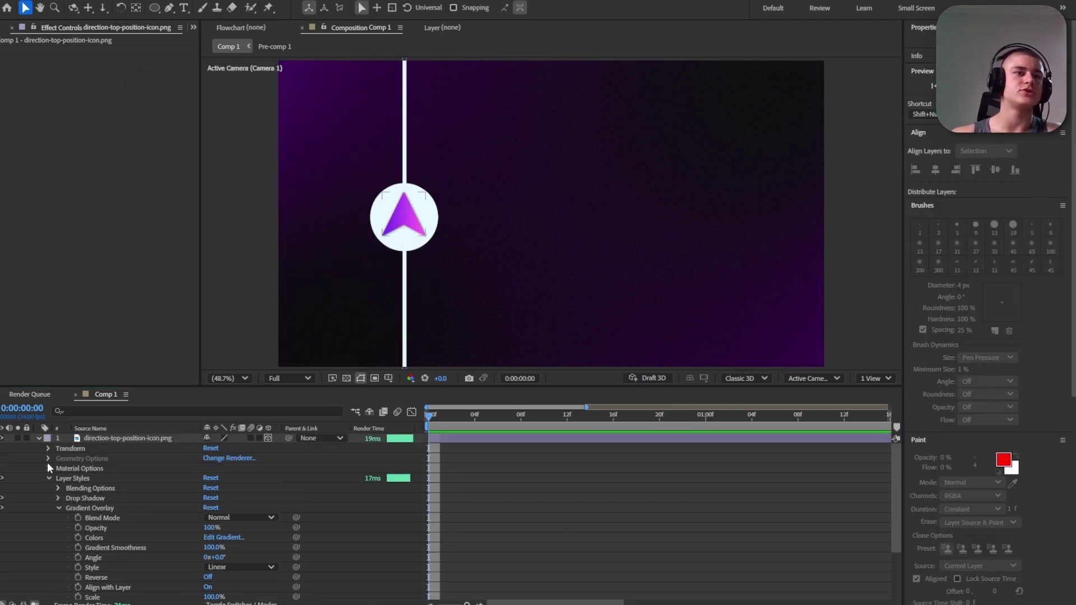
{"action": "left_click", "coordinate": [39, 439]}
Add a text layer reading "Step number one" and place it just to the right of the arrow's circle.
{"action": "left_click", "coordinate": [184, 8]}
{"action": "left_click", "coordinate": [459, 217]}
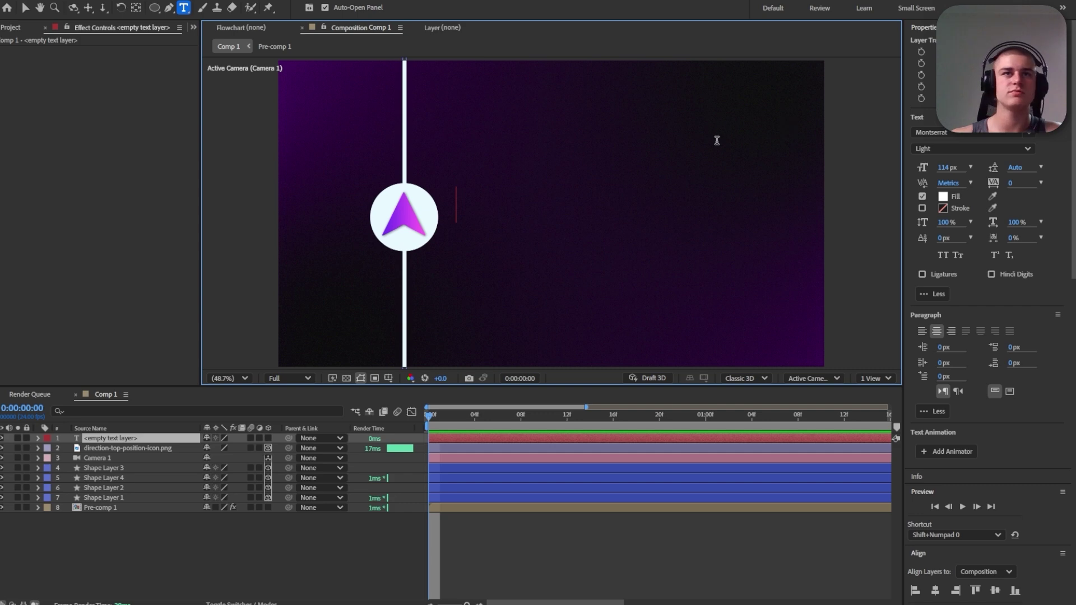
{"action": "type", "text": "St"}
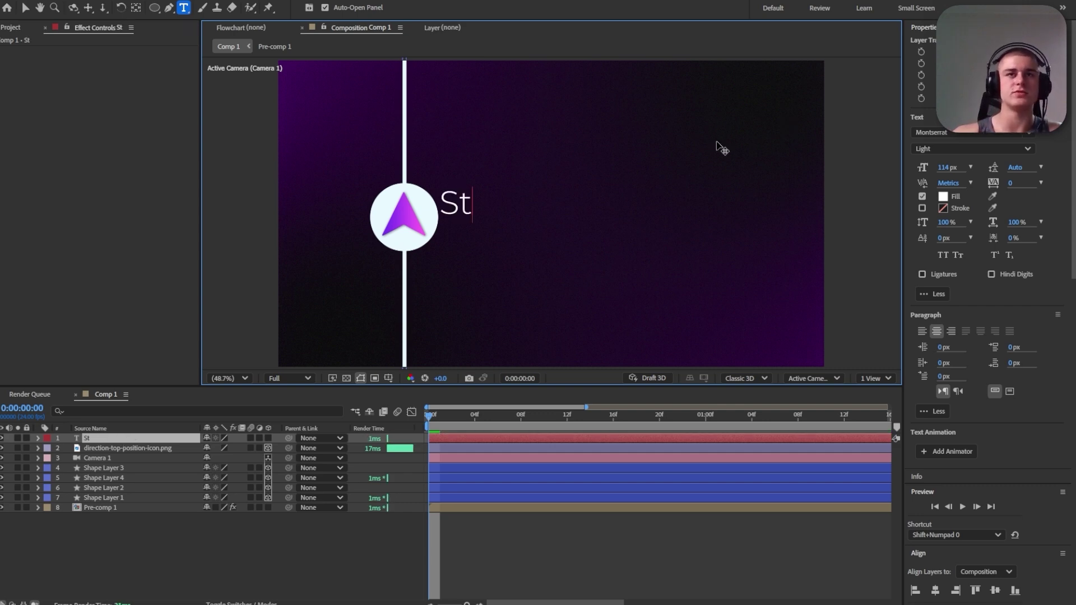
{"action": "type", "text": "ep number one"}
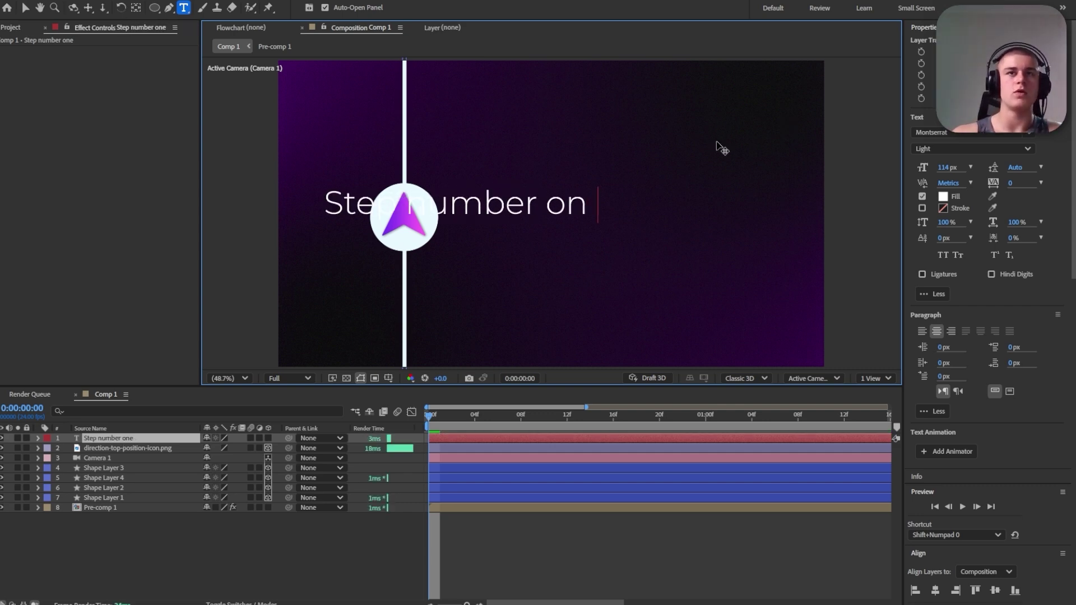
{"action": "key", "text": "Escape"}
{"action": "left_click_drag", "start_coordinate": [497, 205], "coordinate": [612, 214]}
{"action": "left_click", "coordinate": [533, 516]}
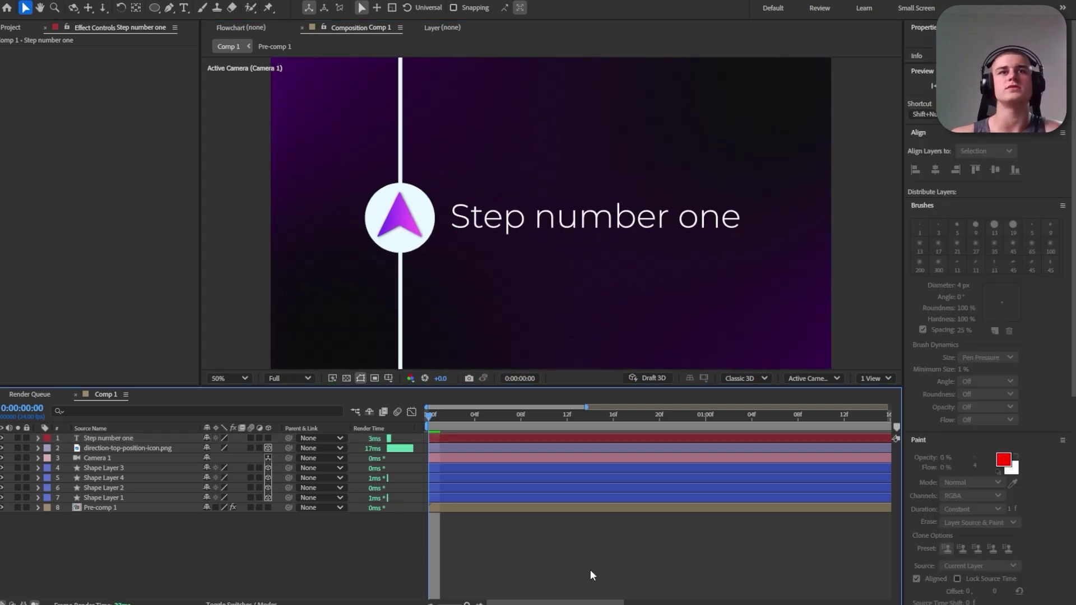
Add an Opacity animator to the text layer, set its opacity to 0% and expand Range Selector 1.
{"action": "left_click", "coordinate": [108, 439]}
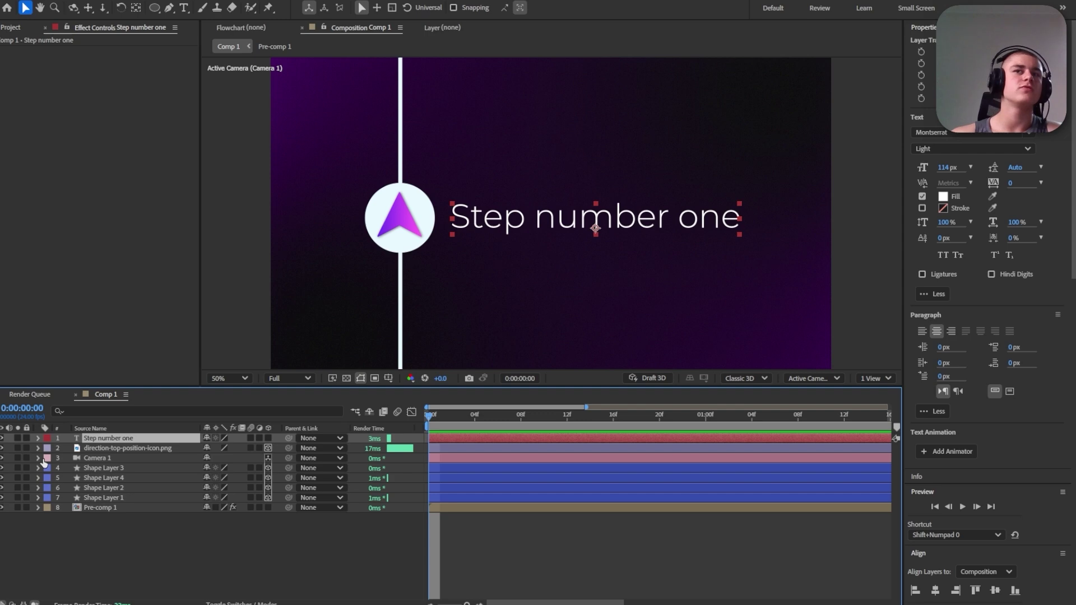
{"action": "left_click", "coordinate": [38, 438]}
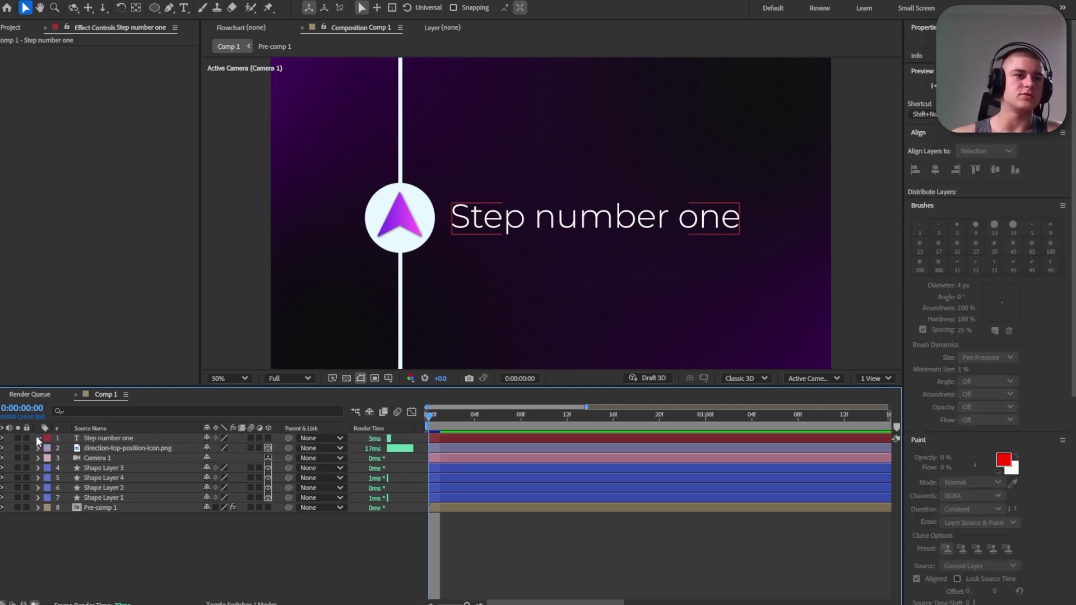
{"action": "left_click", "coordinate": [37, 438]}
{"action": "left_click", "coordinate": [77, 448]}
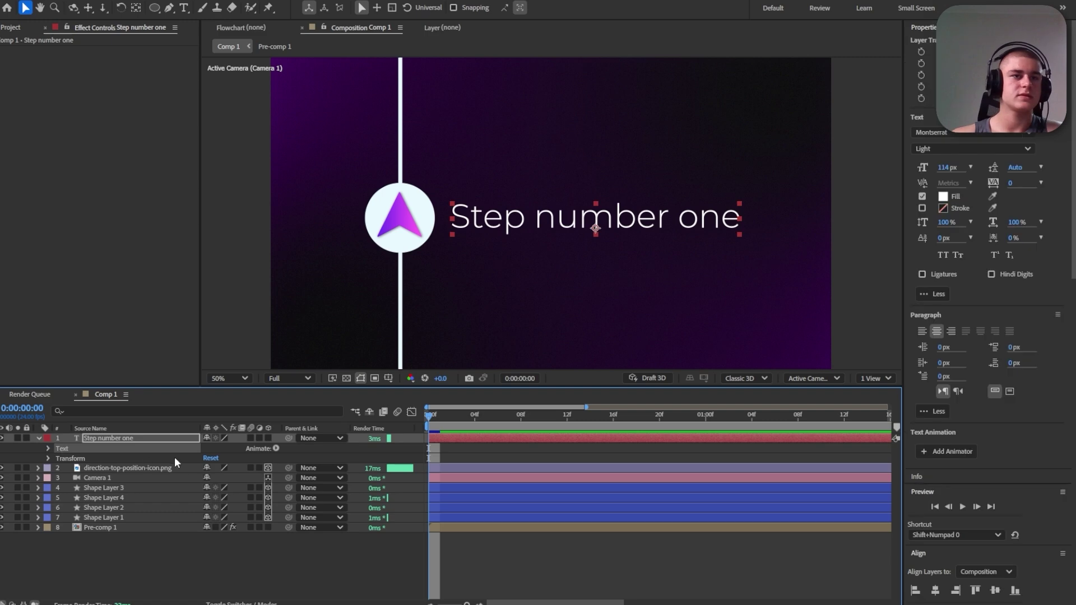
{"action": "left_click", "coordinate": [277, 448]}
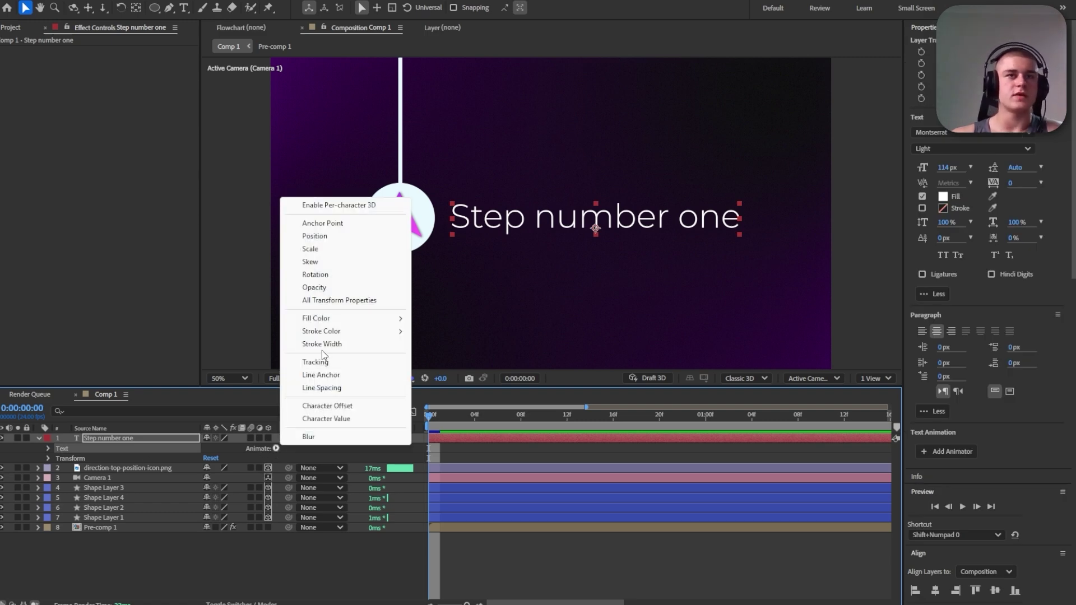
{"action": "left_click", "coordinate": [318, 288]}
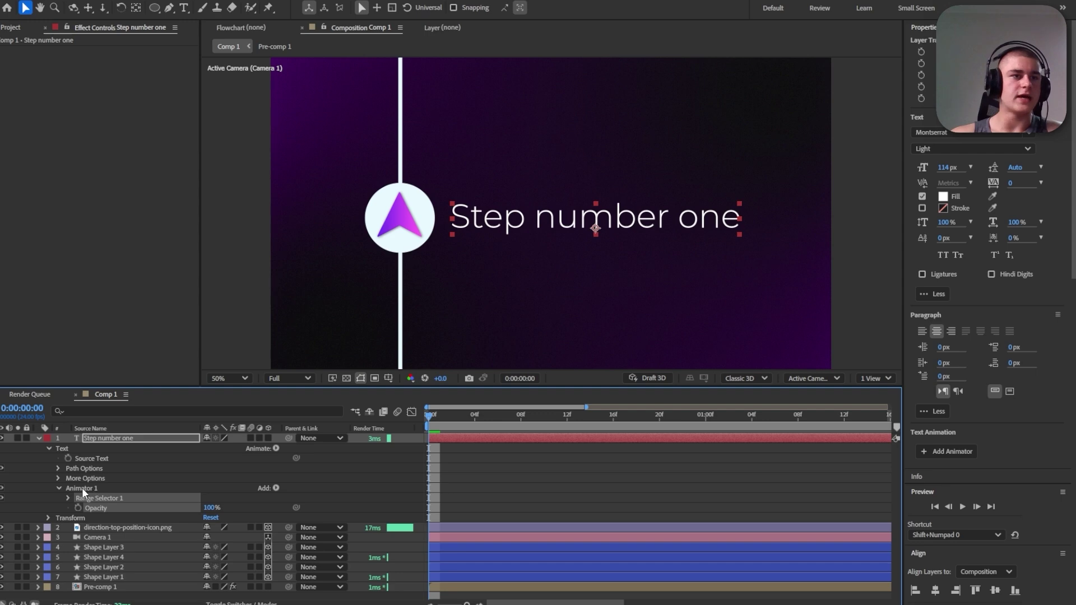
{"action": "left_click", "coordinate": [122, 508]}
{"action": "left_click_drag", "start_coordinate": [210, 508], "coordinate": [94, 509]}
{"action": "left_click", "coordinate": [68, 499]}
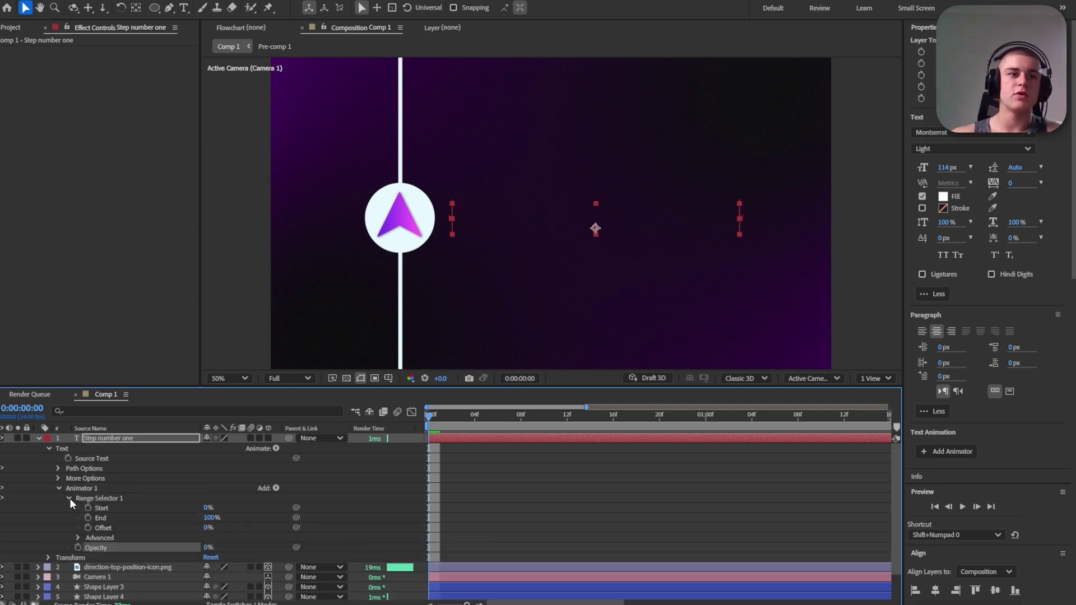
Keyframe the range selector's Offset from -100% at the first frame to 100% at 0:00:00:14, and return to the start.
{"action": "left_click", "coordinate": [157, 536]}
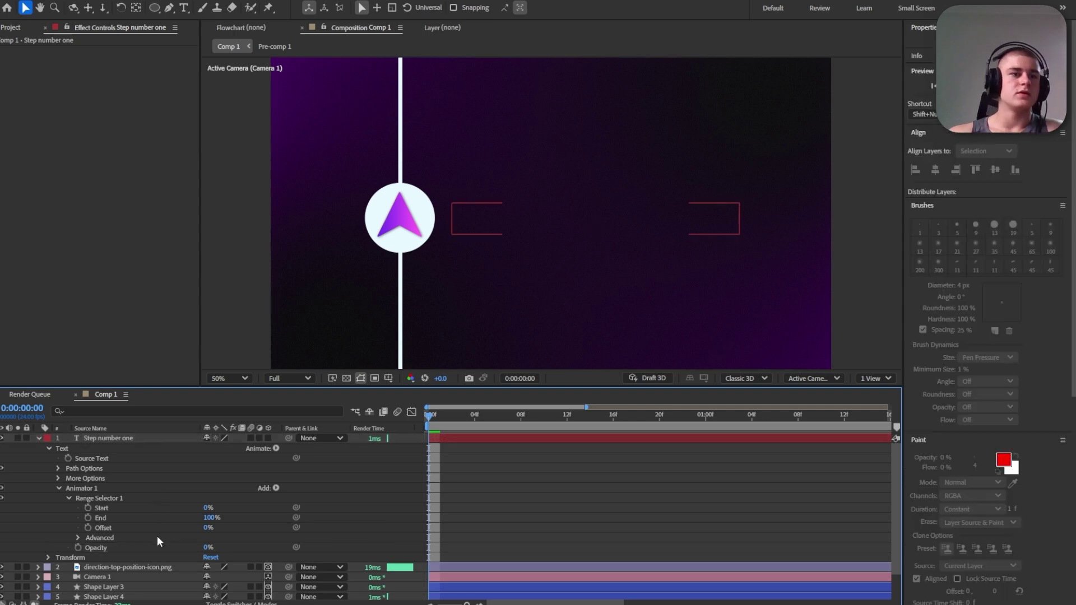
{"action": "left_click", "coordinate": [87, 527]}
{"action": "left_click_drag", "start_coordinate": [208, 530], "coordinate": [120, 539]}
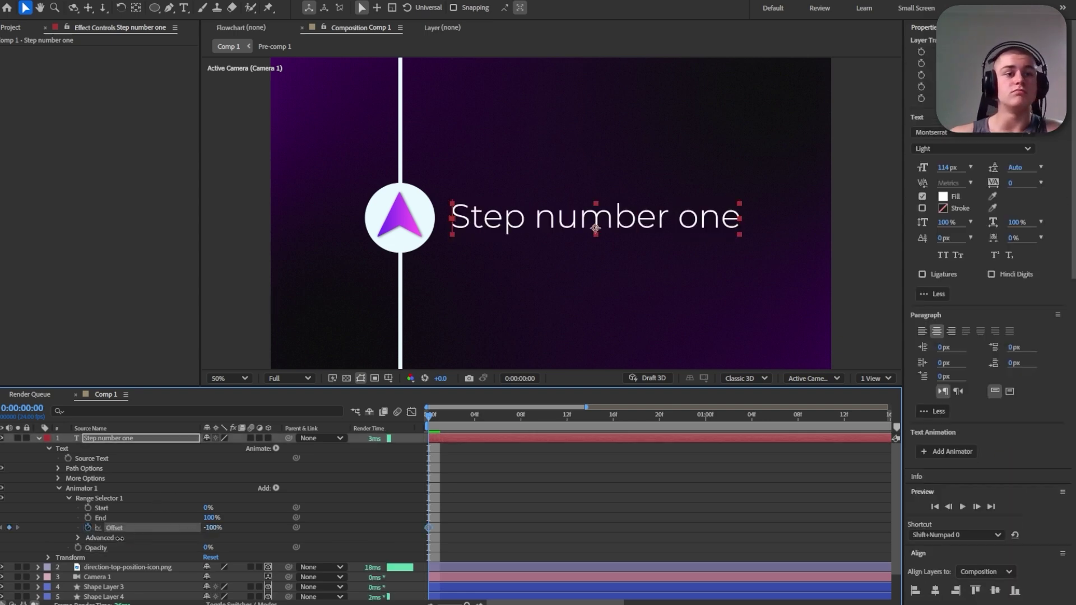
{"action": "left_click_drag", "start_coordinate": [466, 426], "coordinate": [590, 416]}
{"action": "left_click_drag", "start_coordinate": [207, 531], "coordinate": [1035, 475]}
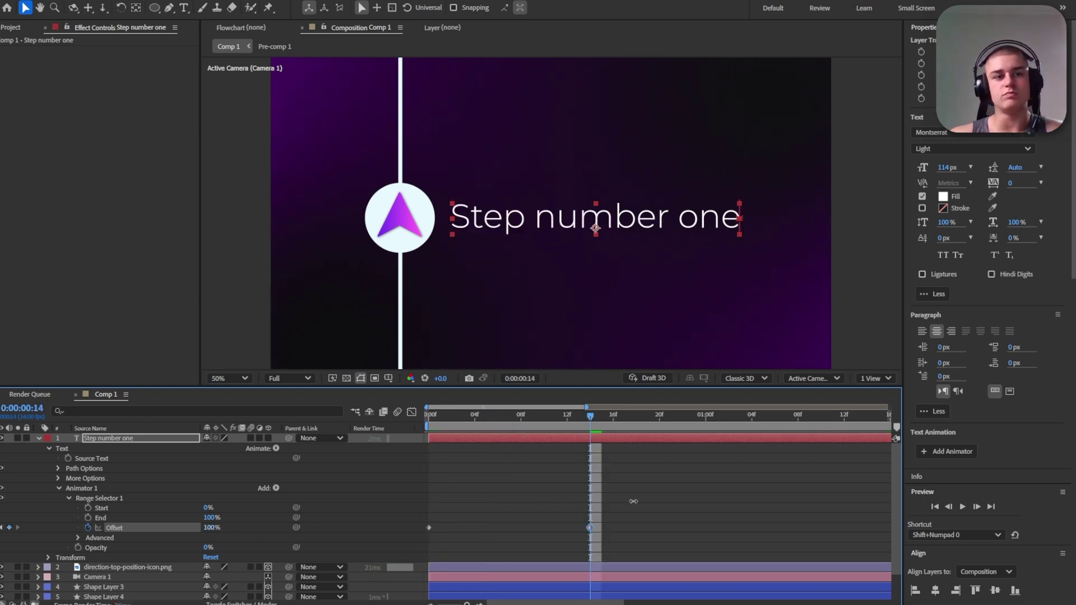
{"action": "left_click", "coordinate": [671, 496]}
{"action": "key", "text": "Home"}
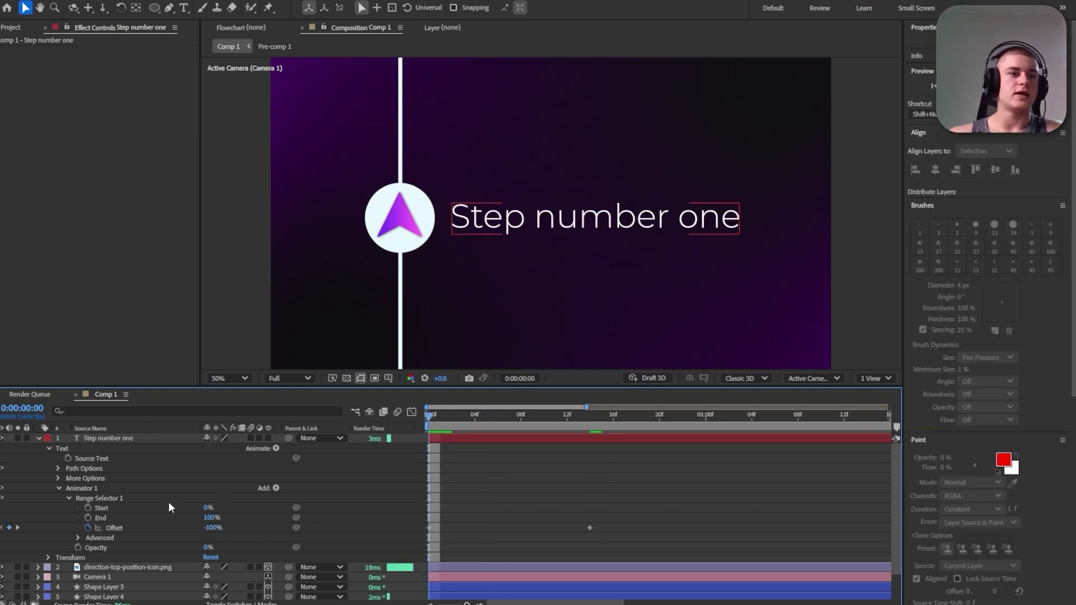
Set the range selector's Shape to Ramp Up, with Ease High and Ease Low both at 50%.
{"action": "left_click", "coordinate": [75, 537]}
{"action": "scroll", "coordinate": [76, 537], "scroll_direction": "down", "scroll_amount": 2}
{"action": "left_click", "coordinate": [90, 524]}
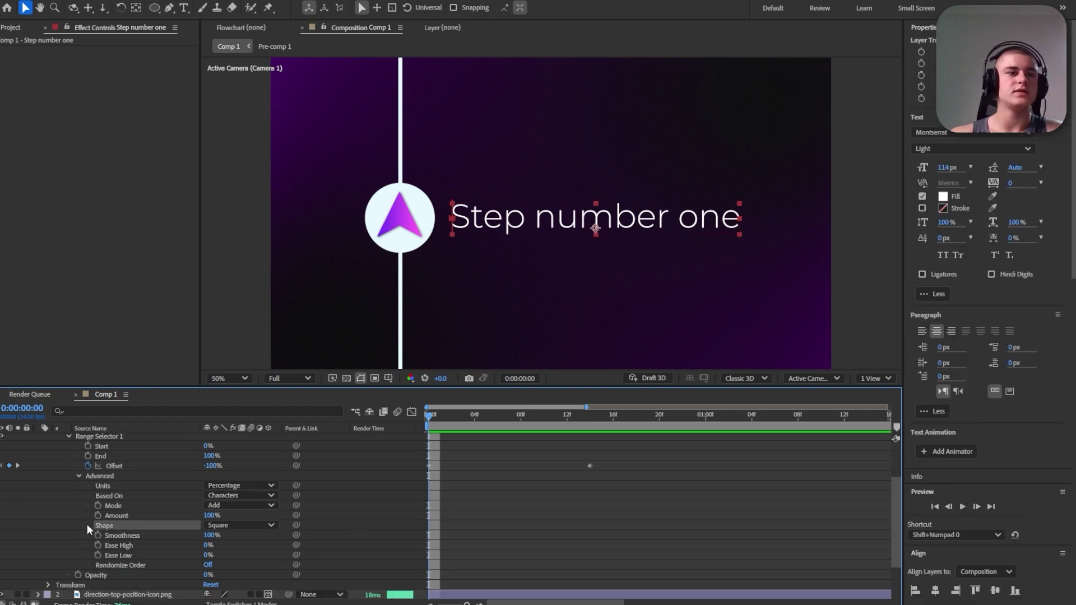
{"action": "left_click", "coordinate": [216, 527]}
{"action": "left_click", "coordinate": [245, 553]}
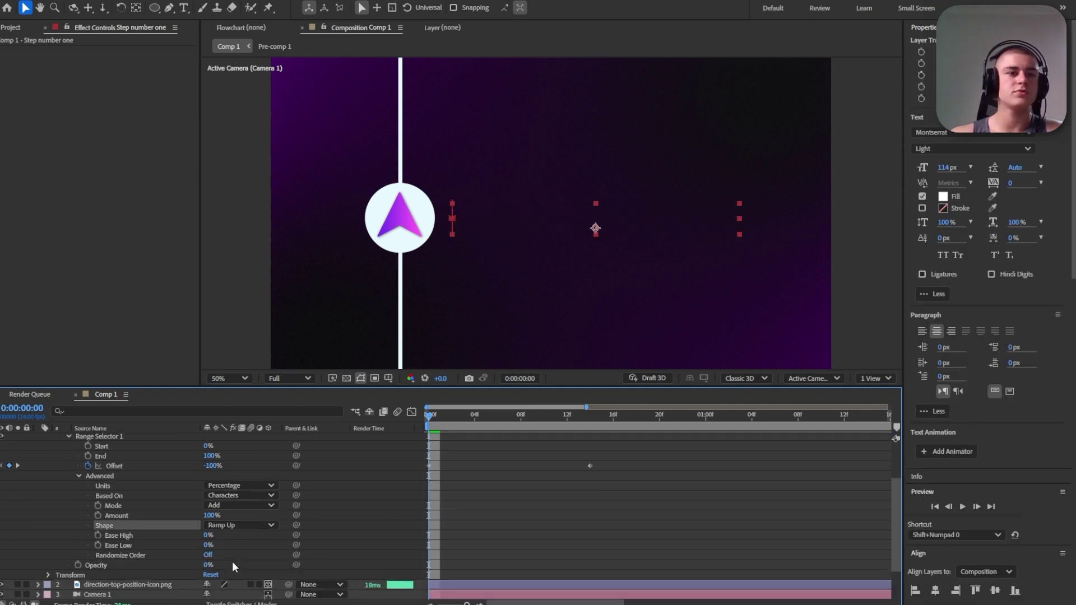
{"action": "left_click", "coordinate": [208, 536]}
{"action": "type", "text": "50"}
{"action": "left_click", "coordinate": [208, 545]}
{"action": "type", "text": "50"}
{"action": "key", "text": "Return"}
Preview the text reveal, move its ending Offset keyframe to 0:00:01:00, and collapse the text layer.
{"action": "key", "text": "space"}
{"action": "key", "text": "space"}
{"action": "scroll", "coordinate": [180, 466], "scroll_direction": "up", "scroll_amount": 3}
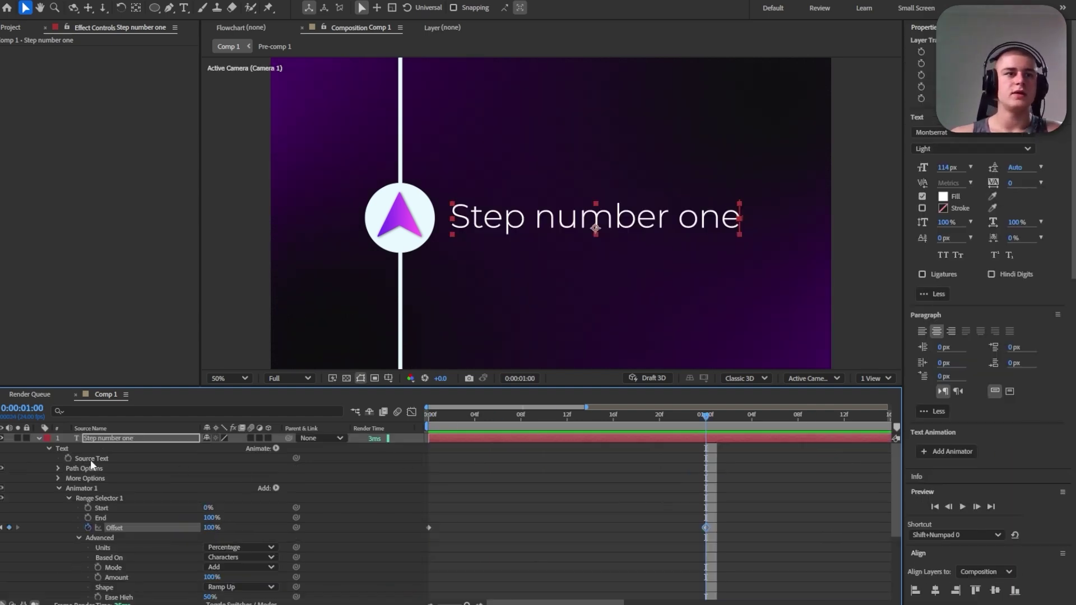
{"action": "left_click", "coordinate": [39, 439]}
{"action": "left_click", "coordinate": [147, 570]}
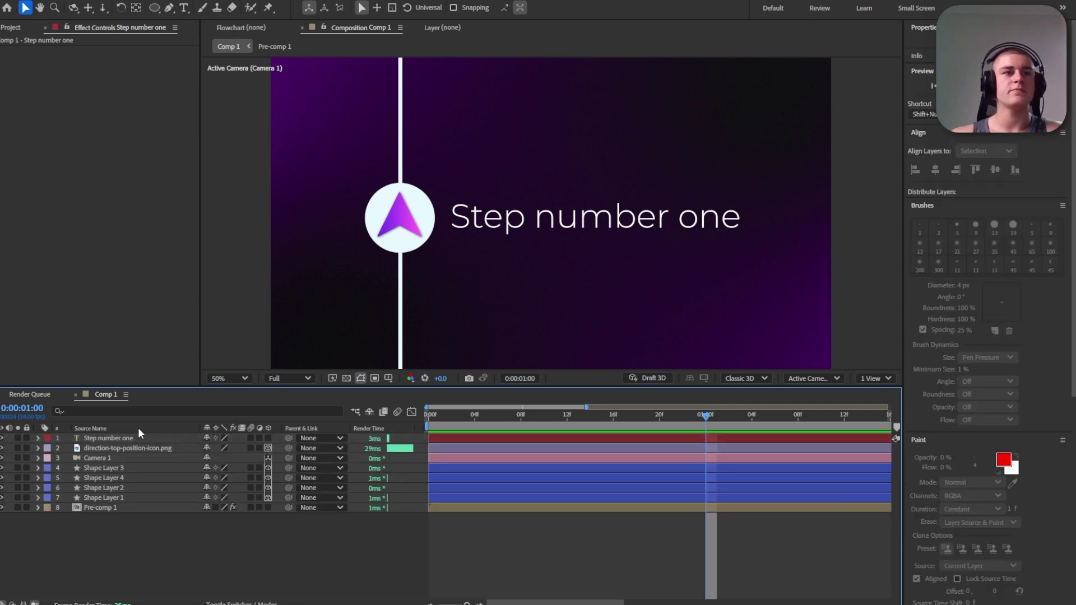
Duplicate the "Step number one" text layer.
{"action": "left_click", "coordinate": [137, 435]}
{"action": "left_click", "coordinate": [315, 557]}
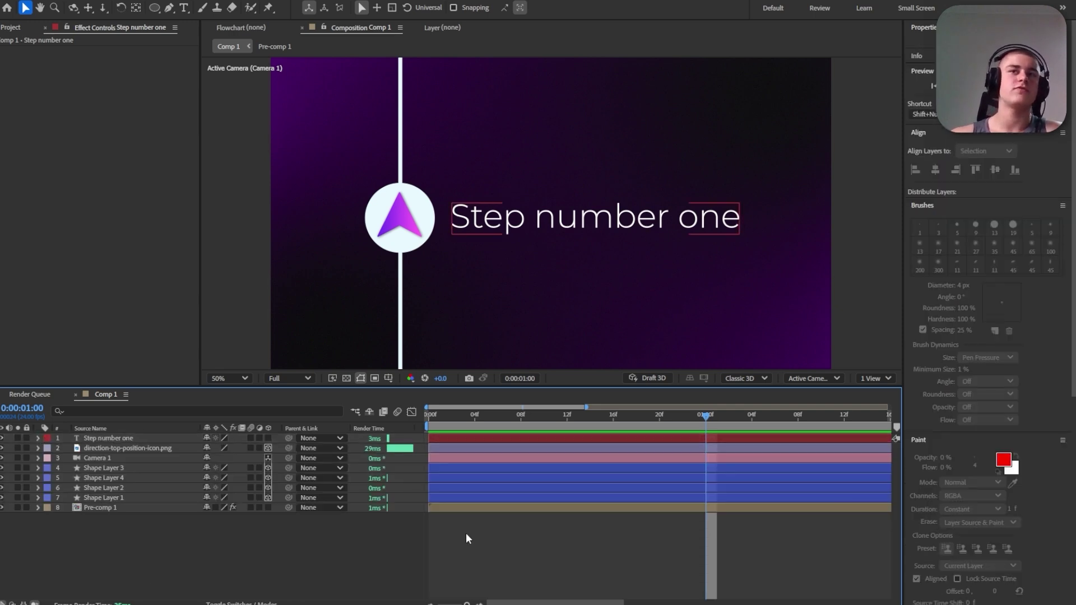
{"action": "left_click", "coordinate": [131, 438]}
{"action": "key", "text": "ctrl+d"}
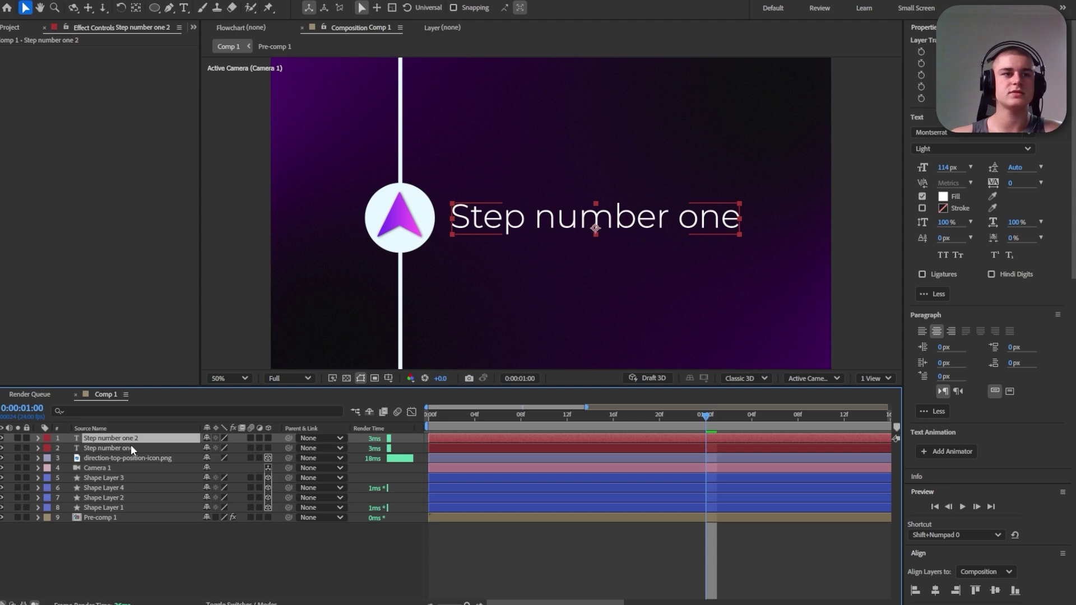
Find Gaussian Blur among the effects and apply it to the original "Step number one" text layer.
{"action": "left_click", "coordinate": [145, 447]}
{"action": "scroll", "coordinate": [947, 453], "scroll_direction": "down", "scroll_amount": 5}
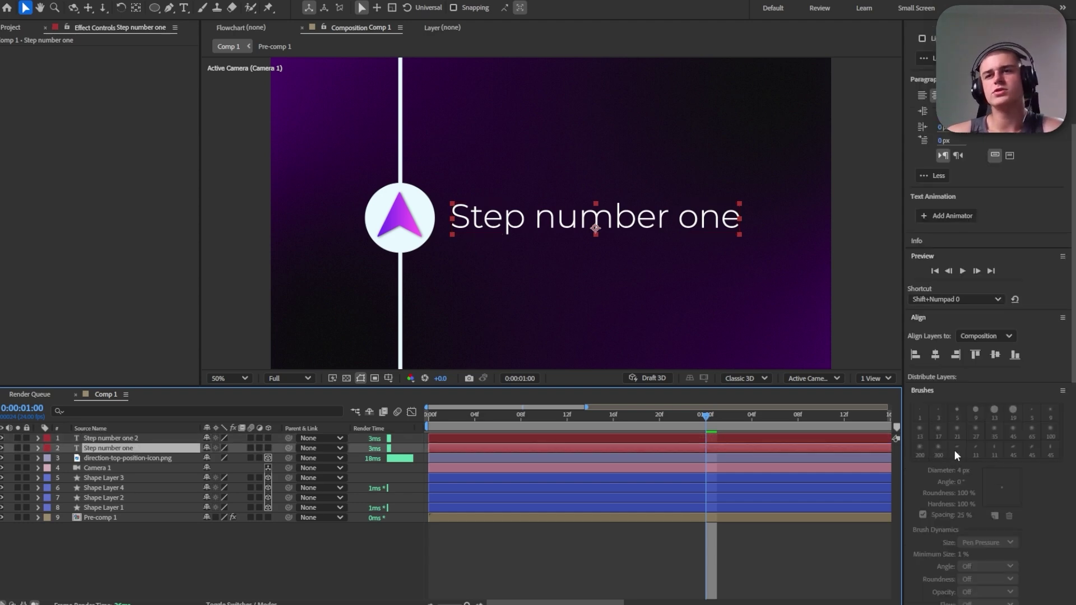
{"action": "left_click", "coordinate": [392, 541]}
{"action": "left_click", "coordinate": [145, 448]}
{"action": "double_click", "coordinate": [933, 415]}
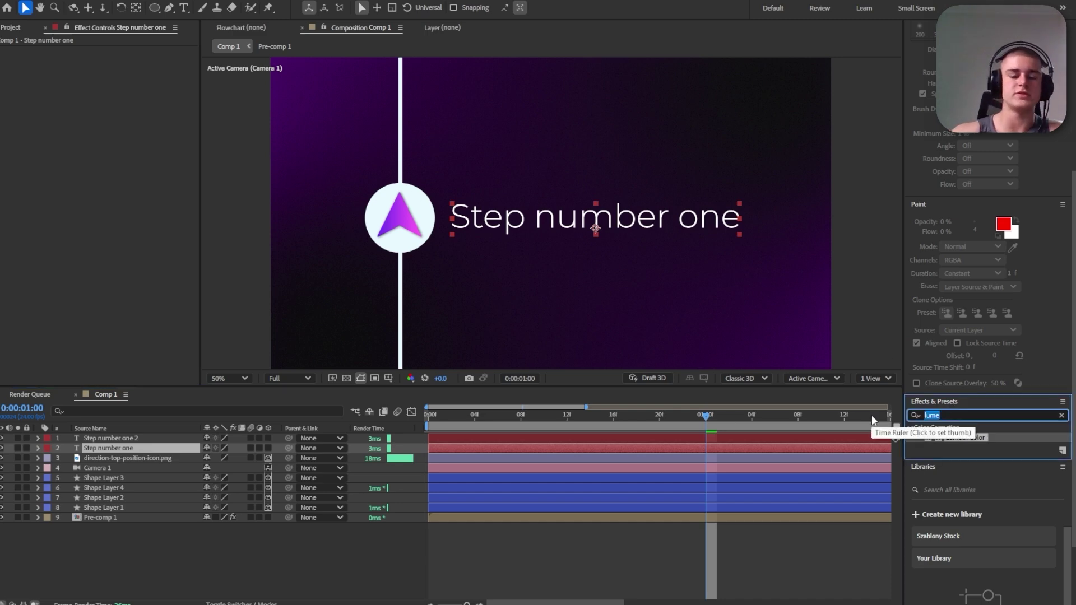
{"action": "type", "text": "g"}
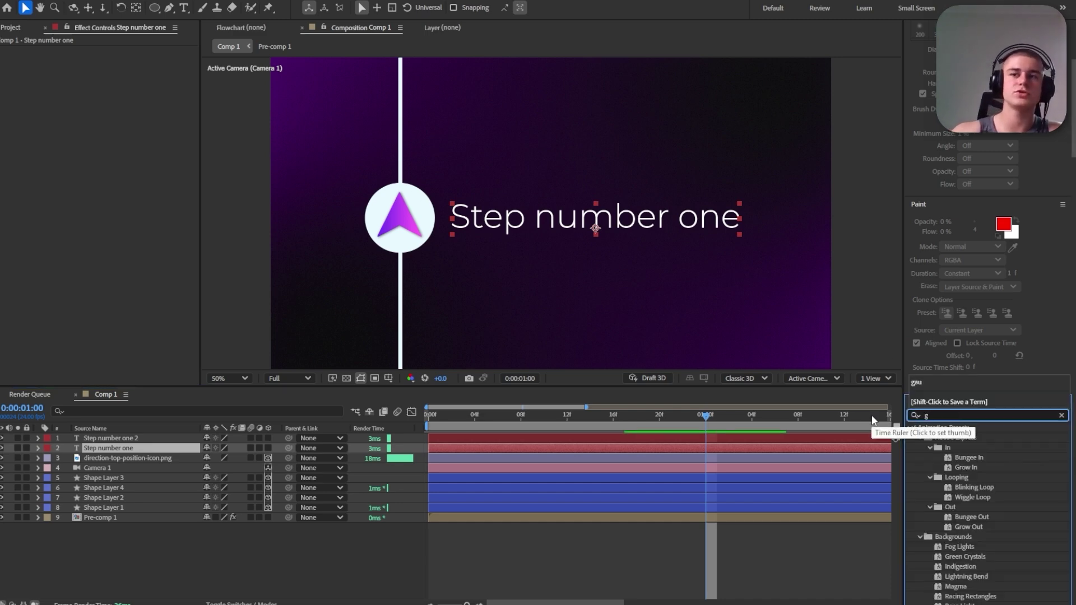
{"action": "type", "text": "aus"}
{"action": "left_click_drag", "start_coordinate": [966, 438], "coordinate": [184, 448]}
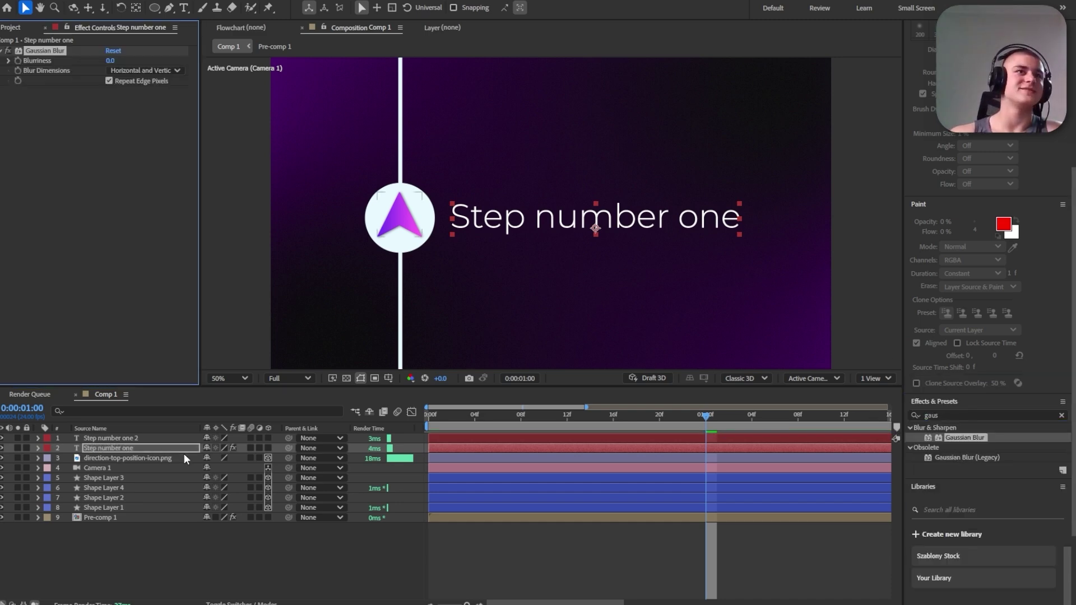
Try Blurriness values of 41.8 and 174.9 on the text layer, and delete that layer.
{"action": "left_click_drag", "start_coordinate": [110, 60], "coordinate": [369, 446]}
{"action": "left_click", "coordinate": [292, 561]}
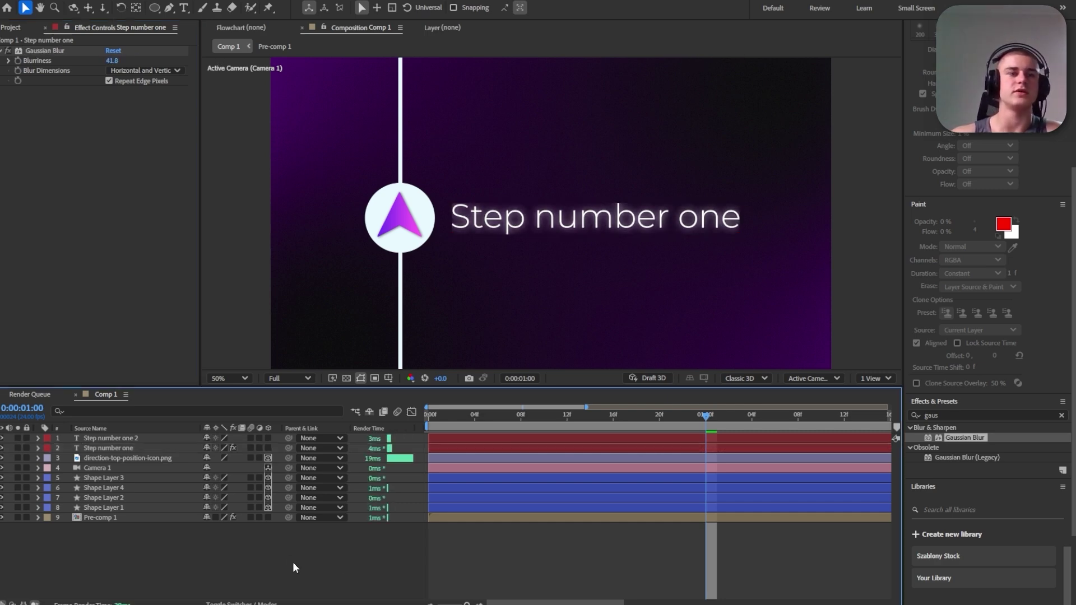
{"action": "left_click_drag", "start_coordinate": [112, 61], "coordinate": [792, 223]}
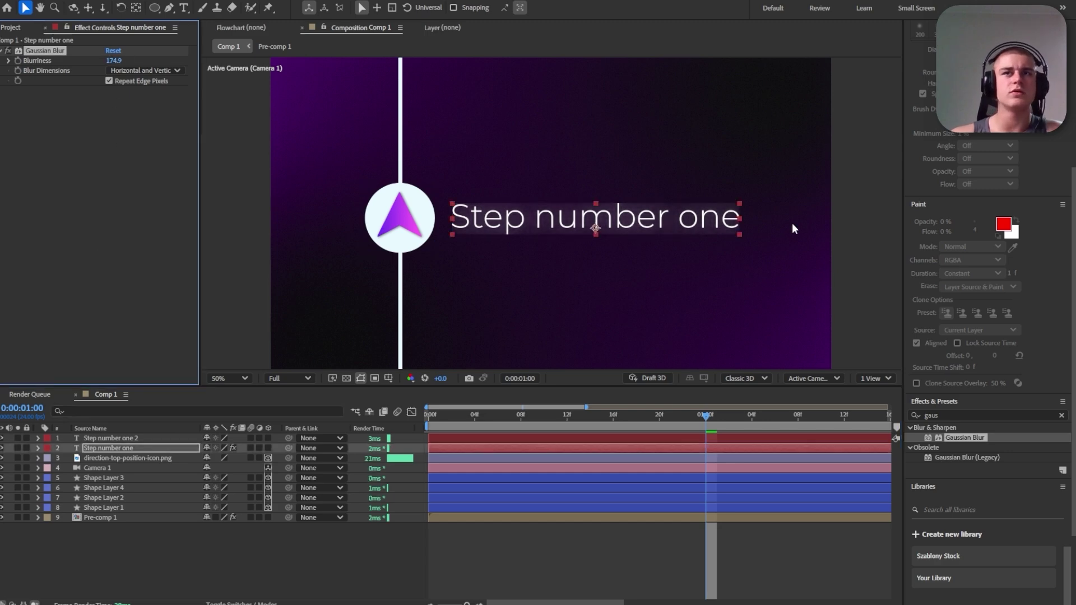
{"action": "left_click", "coordinate": [364, 537]}
{"action": "left_click", "coordinate": [149, 448]}
{"action": "key", "text": "Delete"}
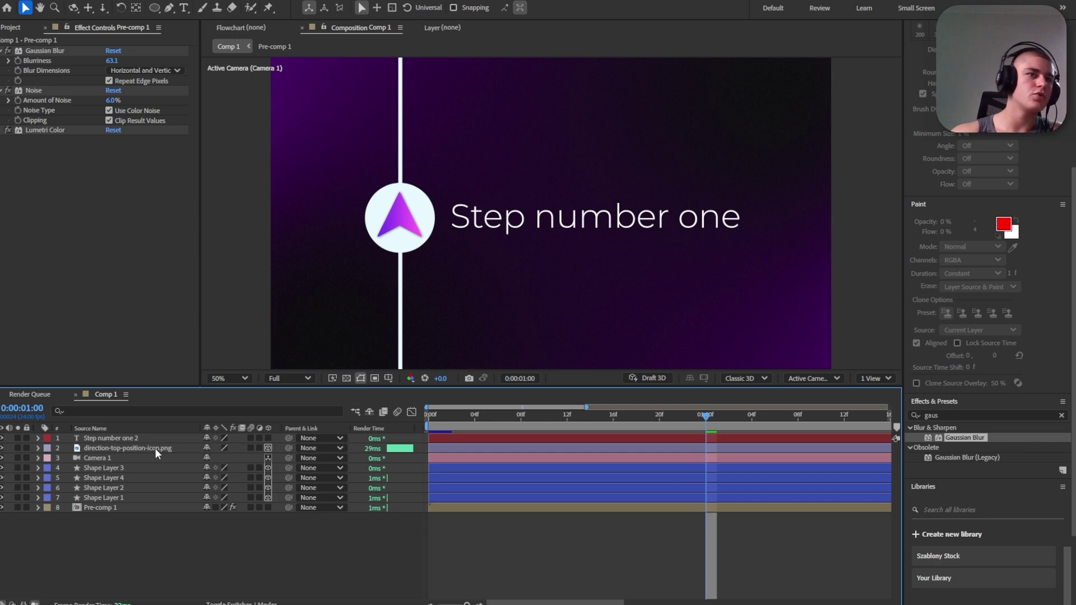
Duplicate the "Step number one 2" text layer and pre-compose the lower copy as "Step number one 2 Comp 1".
{"action": "left_click", "coordinate": [170, 429]}
{"action": "left_click", "coordinate": [184, 438]}
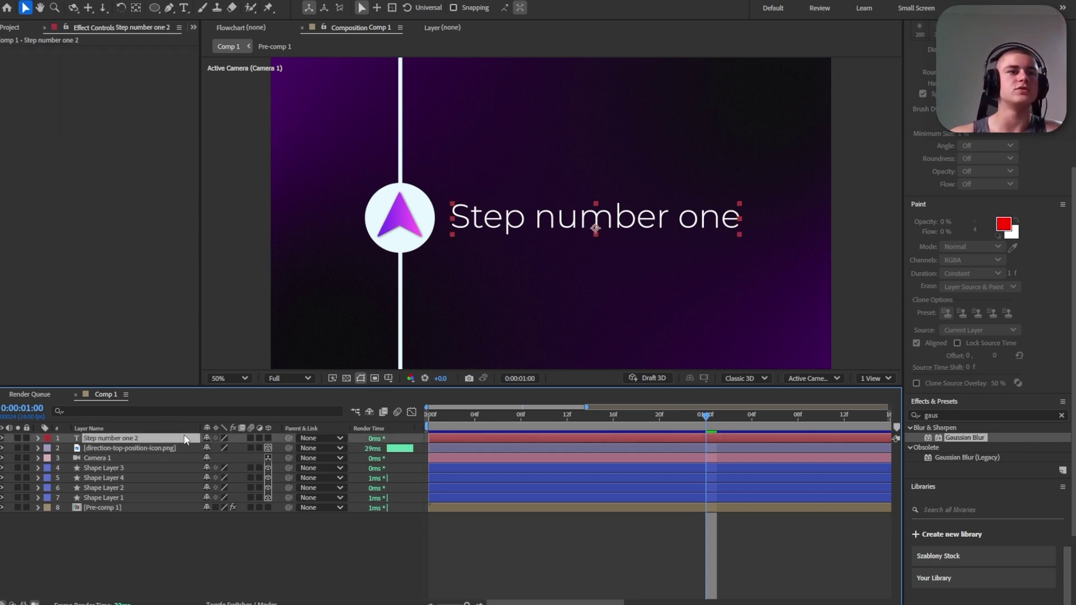
{"action": "key", "text": "ctrl+d"}
{"action": "left_click", "coordinate": [163, 448]}
{"action": "key", "text": "ctrl+shift+c"}
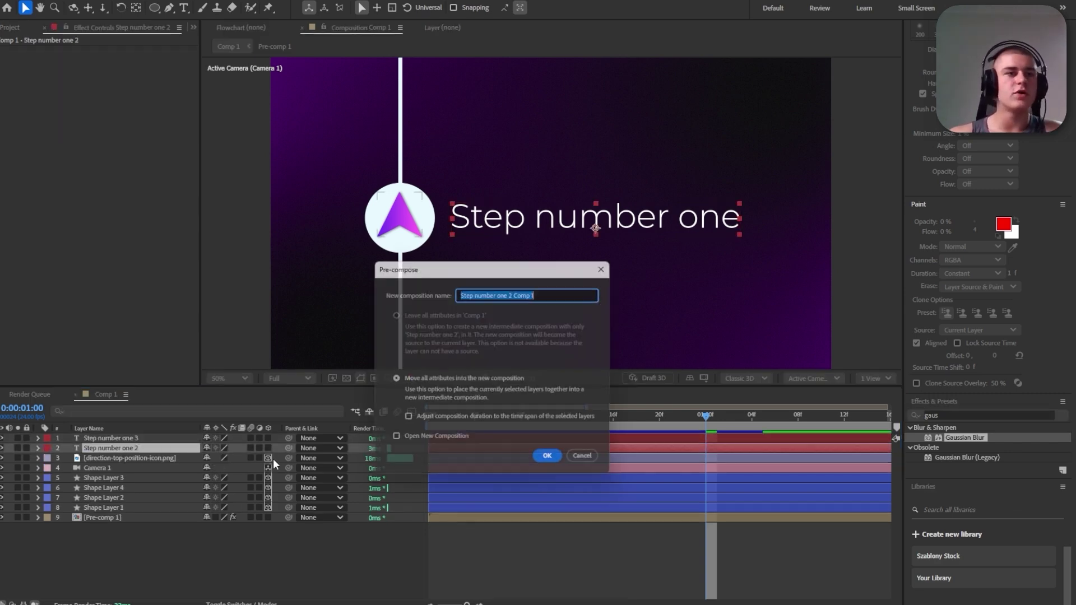
{"action": "key", "text": "Return"}
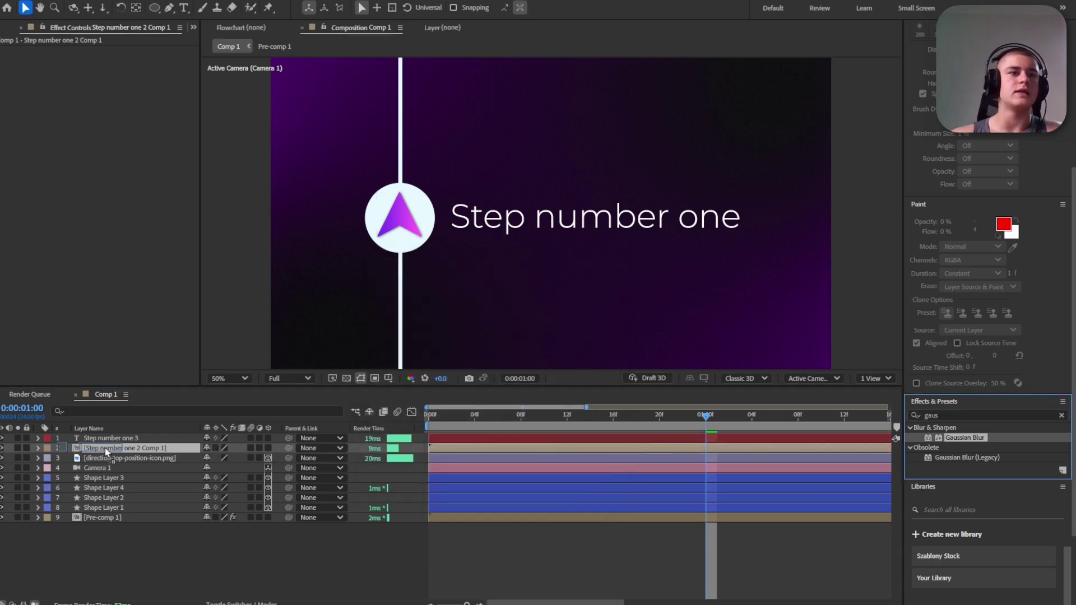
Apply Gaussian Blur to the "Step number one 2 Comp 1" layer with Blurriness 90.1 to make a glow.
{"action": "left_click_drag", "start_coordinate": [105, 448], "coordinate": [105, 449]}
{"action": "left_click_drag", "start_coordinate": [111, 61], "coordinate": [561, 95]}
{"action": "left_click", "coordinate": [253, 561]}
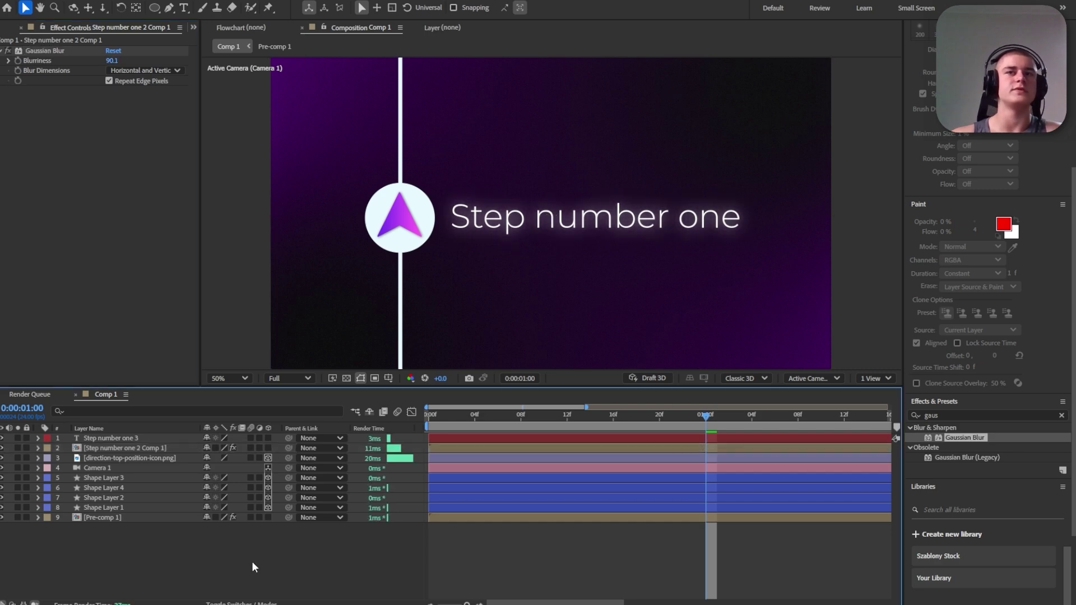
Duplicate the "Step number one 3" text layer, and hide and lock the copy.
{"action": "left_click", "coordinate": [140, 439]}
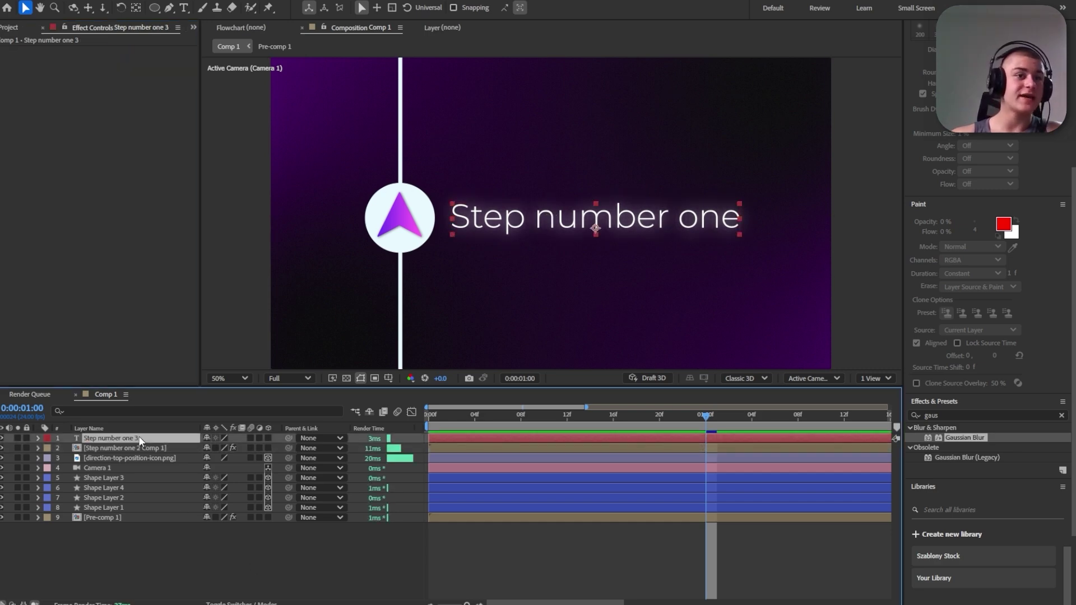
{"action": "key", "text": "ctrl+d"}
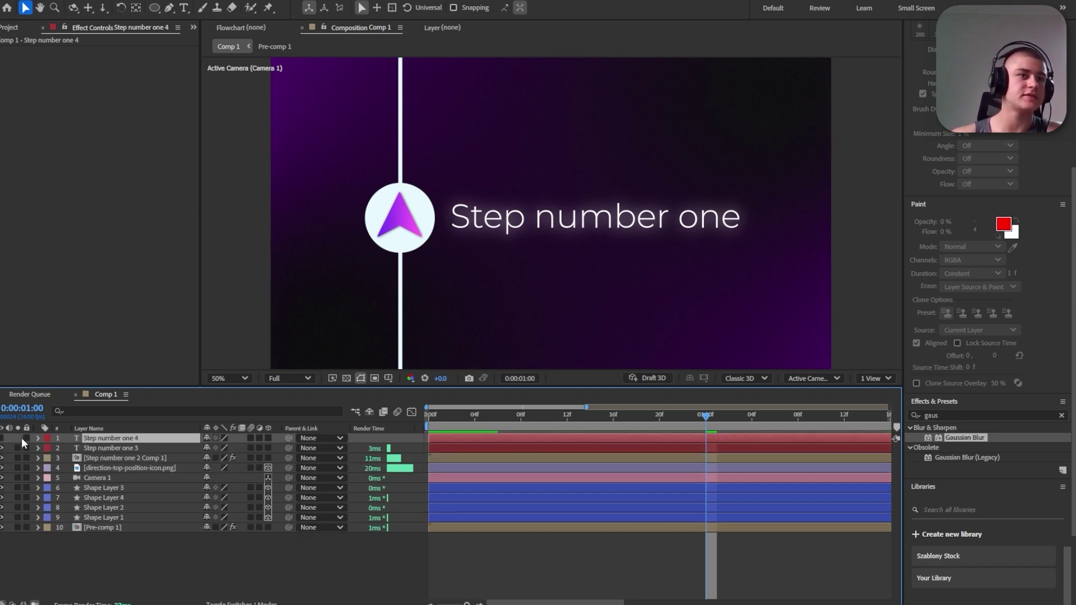
{"action": "left_click", "coordinate": [25, 439]}
Pre-compose the sharp "Step number one 3" layer together with the blurred text comp as Pre-comp 2.
{"action": "left_click", "coordinate": [98, 449]}
{"action": "left_click", "coordinate": [132, 459], "text": "shift"}
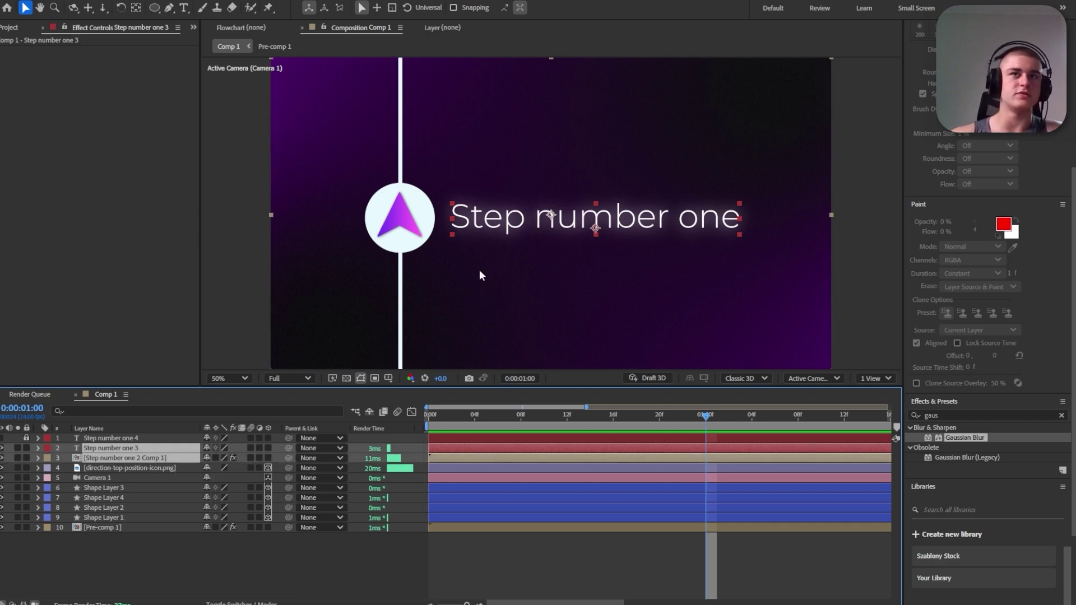
{"action": "key", "text": "ctrl+shift+c"}
{"action": "key", "text": "Return"}
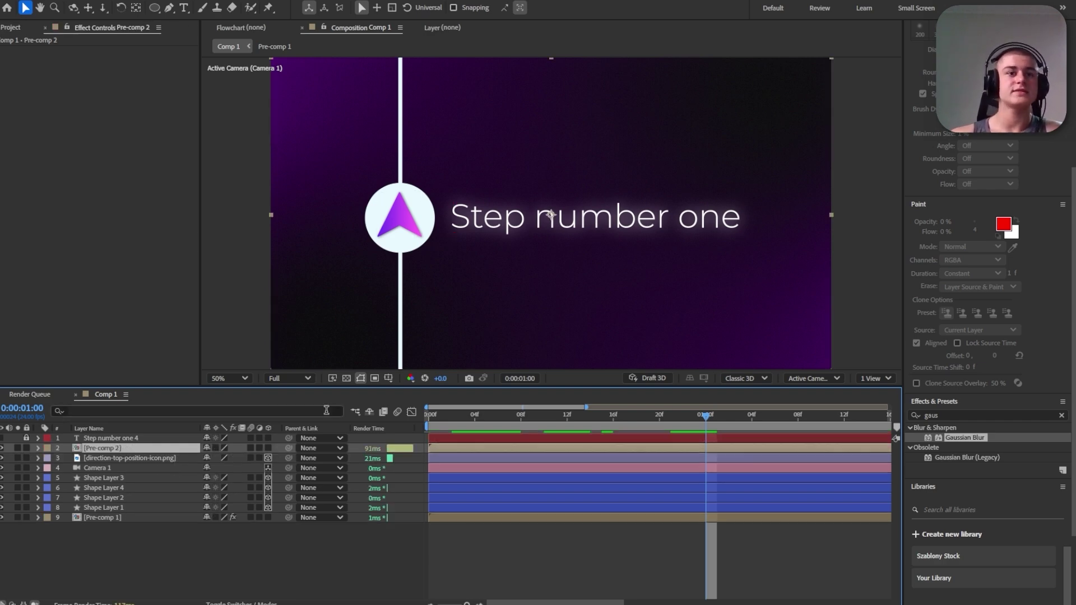
Make Pre-comp 2 a 3D layer and set its Position to 910, 1443, 0, beside the arrow circle.
{"action": "left_click", "coordinate": [269, 448]}
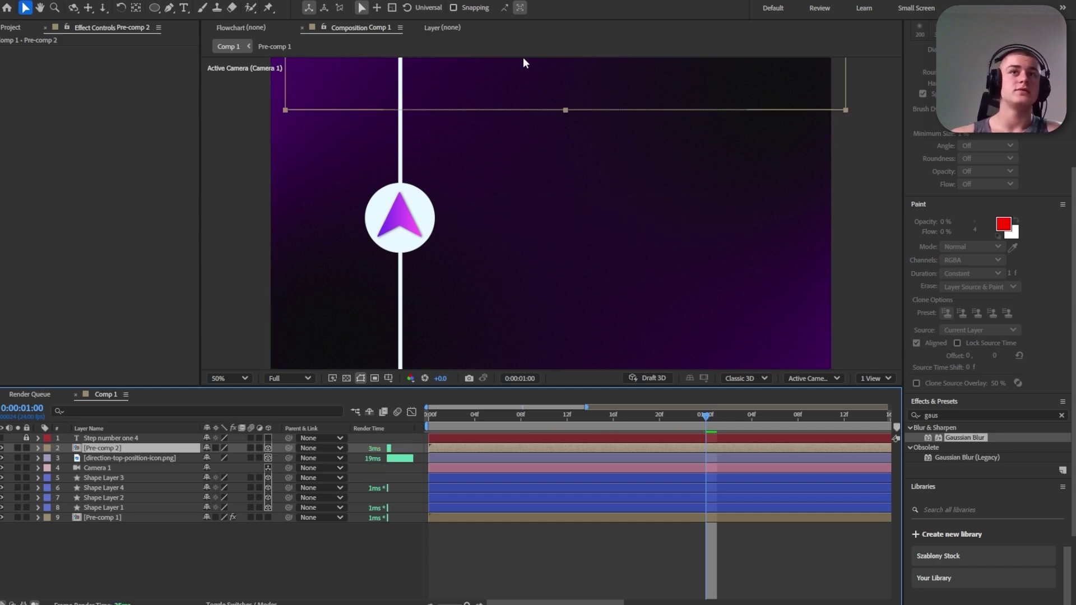
{"action": "left_click_drag", "start_coordinate": [231, 459], "coordinate": [789, 427]}
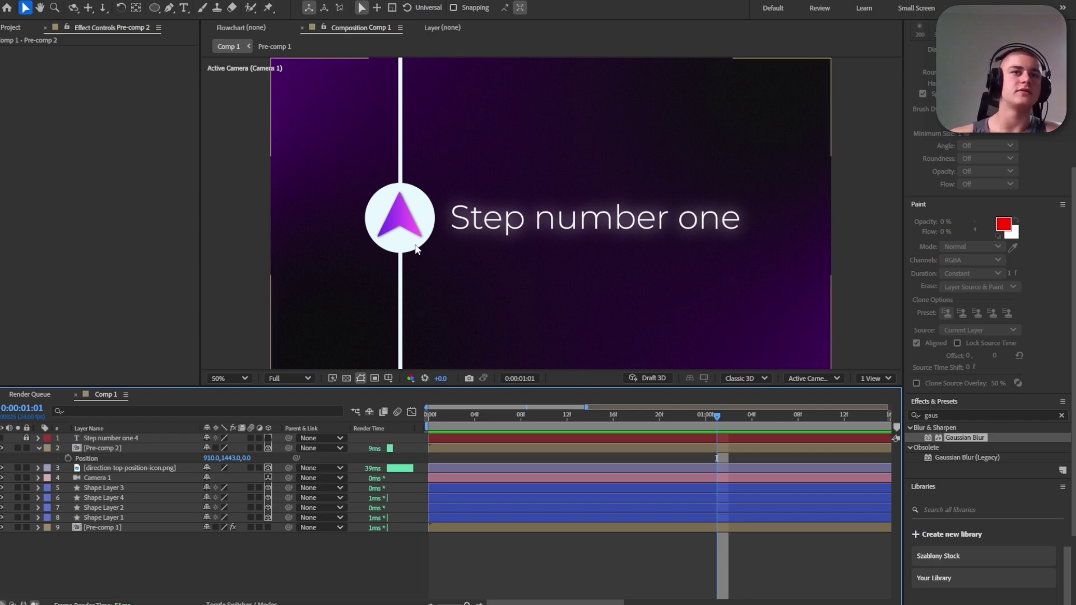
{"action": "left_click_drag", "start_coordinate": [507, 425], "coordinate": [476, 426]}
Reveal the arrow layer's Position and keyframe 392, 1439, 0, with the keyframe placed at 0:00:00:12.
{"action": "left_click", "coordinate": [100, 467]}
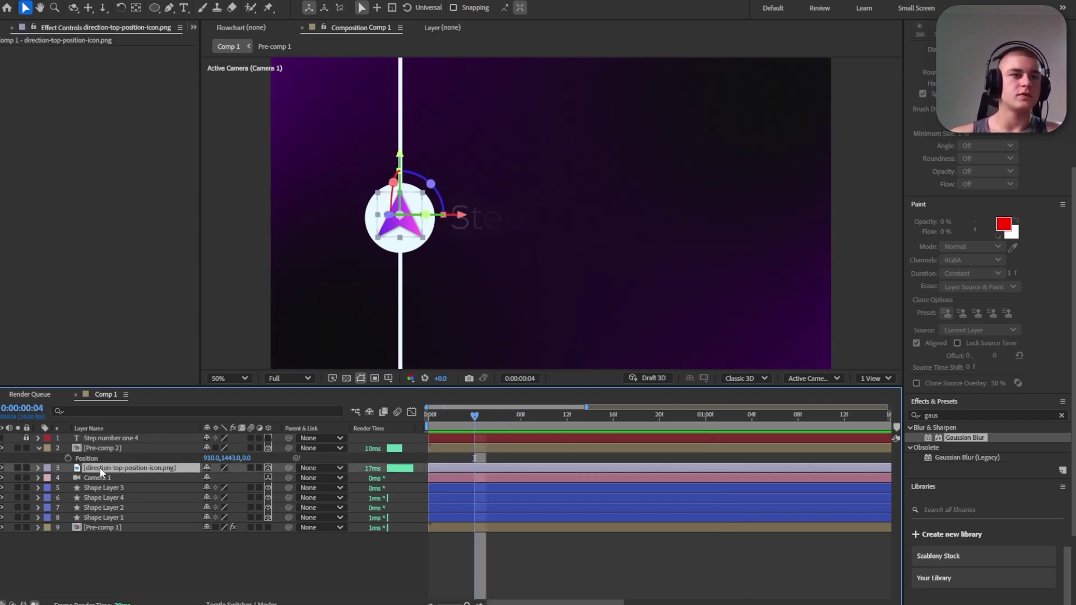
{"action": "left_click", "coordinate": [38, 468]}
{"action": "left_click", "coordinate": [48, 478]}
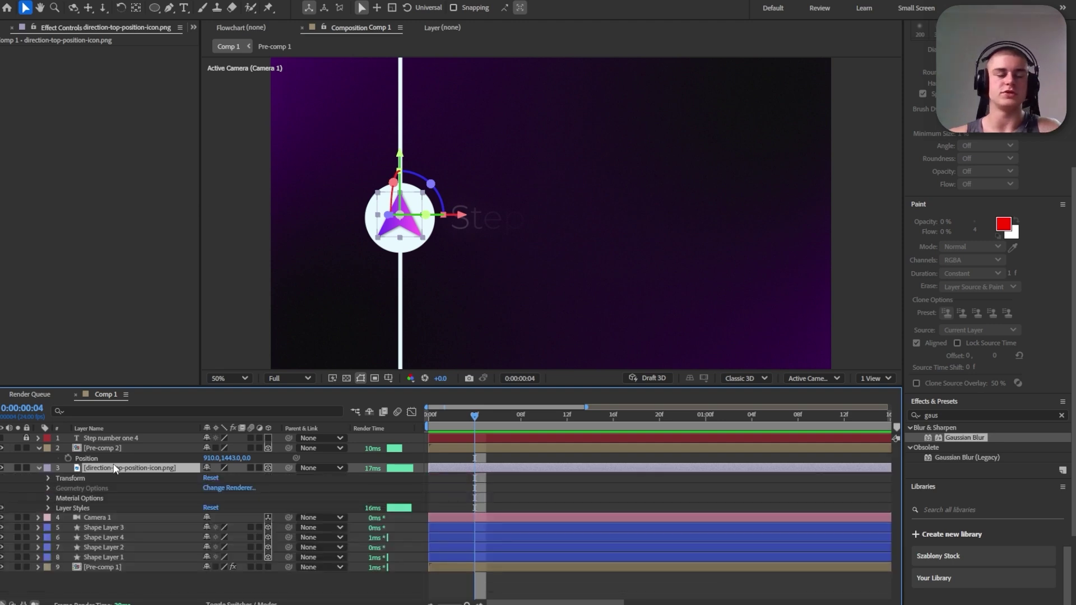
{"action": "key", "text": "p"}
{"action": "key", "text": "Page_Up"}
{"action": "key", "text": "Page_Up"}
{"action": "key", "text": "Page_Up"}
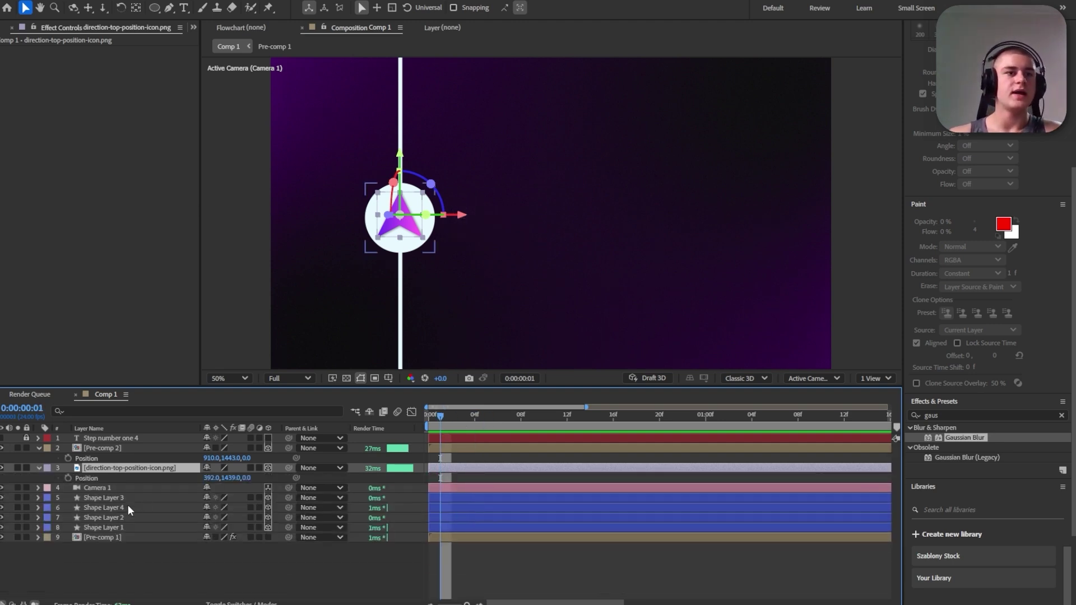
{"action": "left_click_drag", "start_coordinate": [440, 420], "coordinate": [429, 420]}
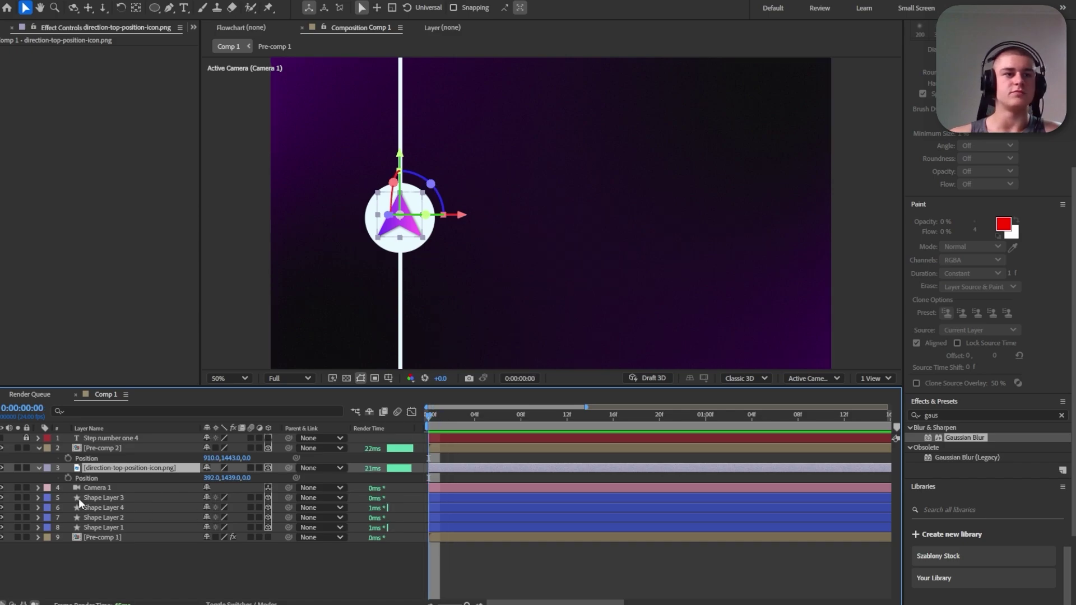
{"action": "left_click", "coordinate": [68, 478]}
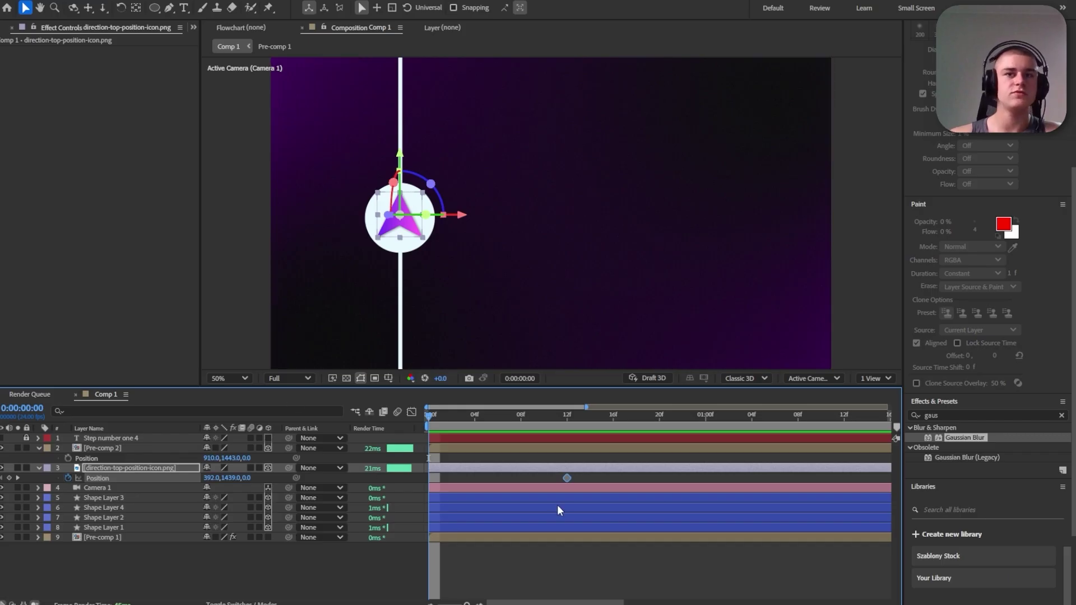
Move the arrow down the bar out of view at the first frame and preview its entrance.
{"action": "left_click_drag", "start_coordinate": [400, 156], "coordinate": [409, 477]}
{"action": "left_click", "coordinate": [533, 589]}
{"action": "key", "text": "space"}
{"action": "key", "text": "space"}
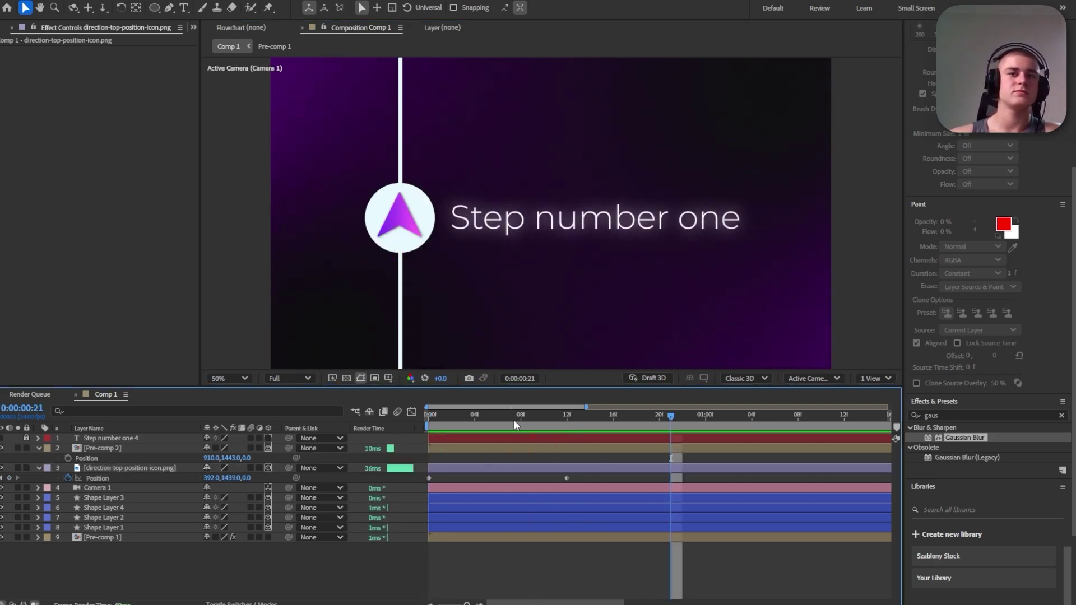
Apply Easy Ease to both arrow Position keyframes, enable motion blur on the arrow layer, and preview the animation.
{"action": "key", "text": "Page_Up"}
{"action": "key", "text": "Page_Up"}
{"action": "key", "text": "Page_Up"}
{"action": "left_click_drag", "start_coordinate": [601, 480], "coordinate": [412, 485]}
{"action": "key", "text": "F9"}
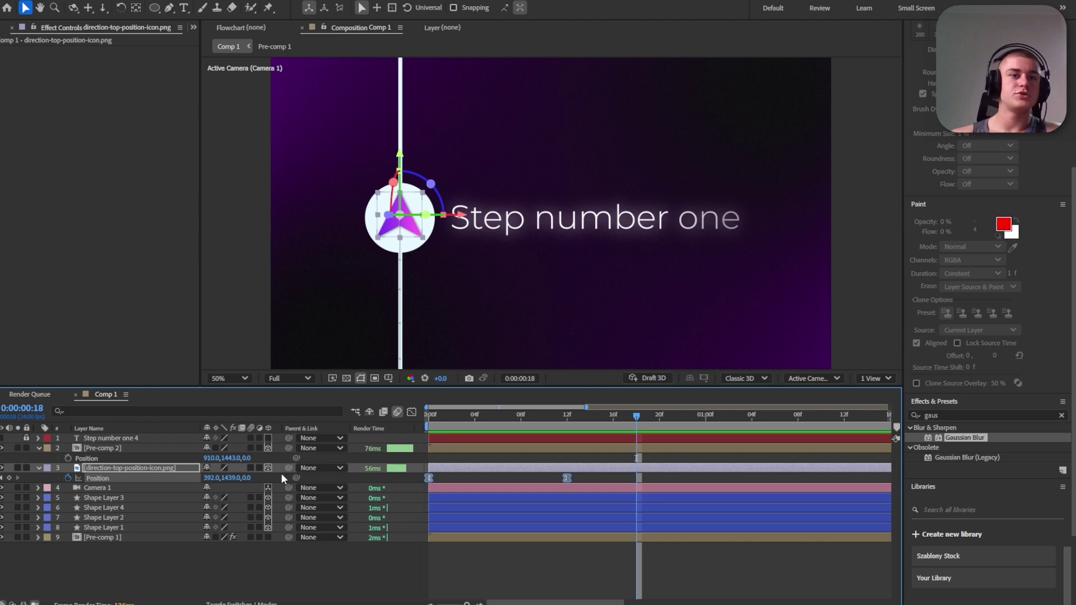
{"action": "left_click", "coordinate": [252, 468]}
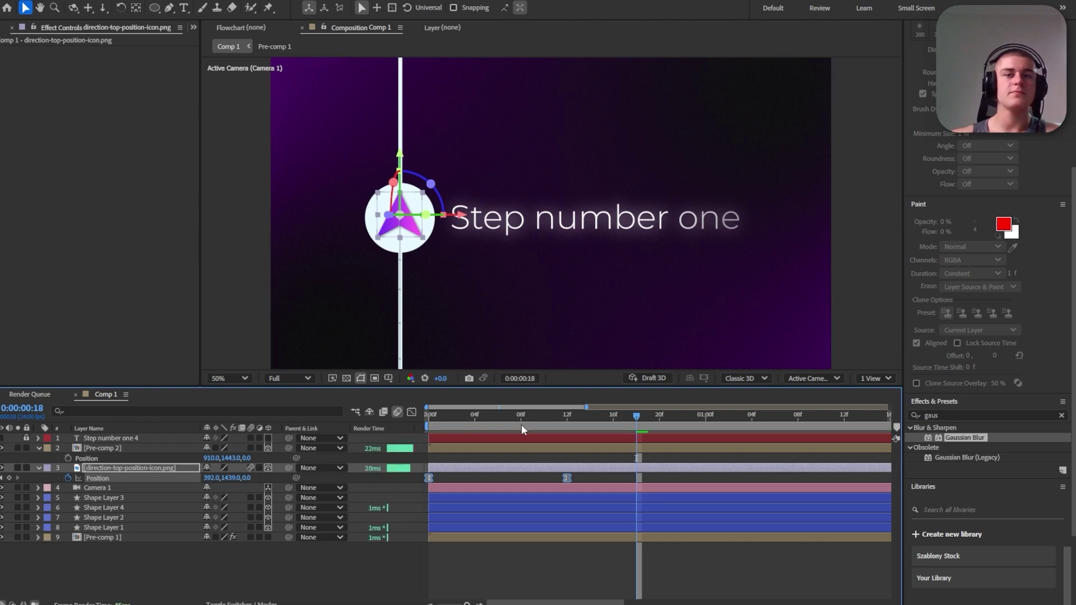
{"action": "key", "text": "Home"}
{"action": "key", "text": "space"}
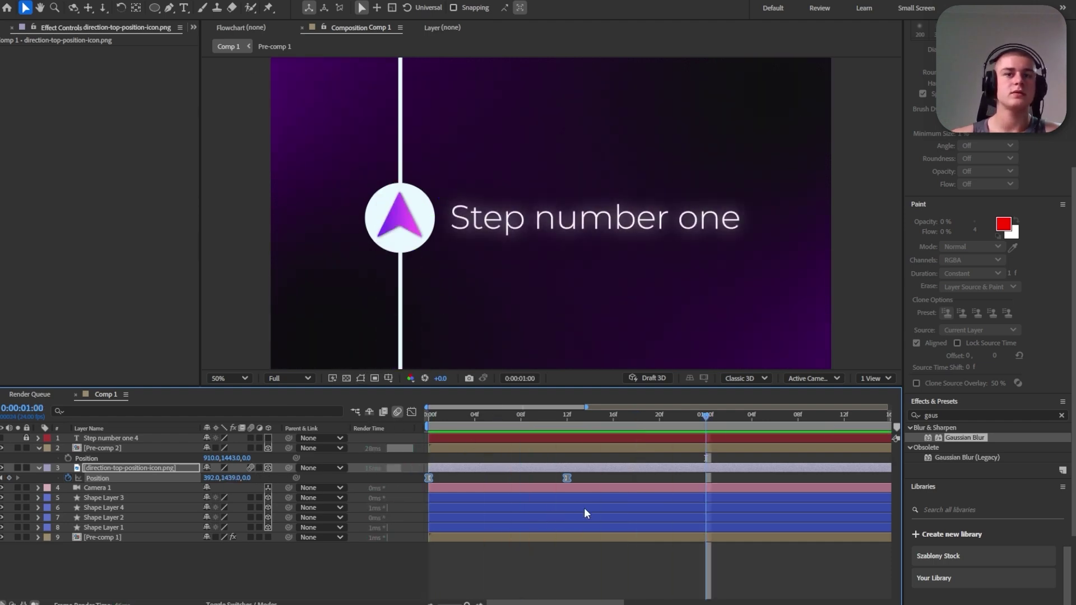
Lengthen both ease handles on the arrow's Position speed graph for a sharper peak, and extend the ending keyframe to about 0:00:01:05.
{"action": "left_click", "coordinate": [573, 479]}
{"action": "left_click_drag", "start_coordinate": [568, 478], "coordinate": [419, 474]}
{"action": "left_click", "coordinate": [411, 412]}
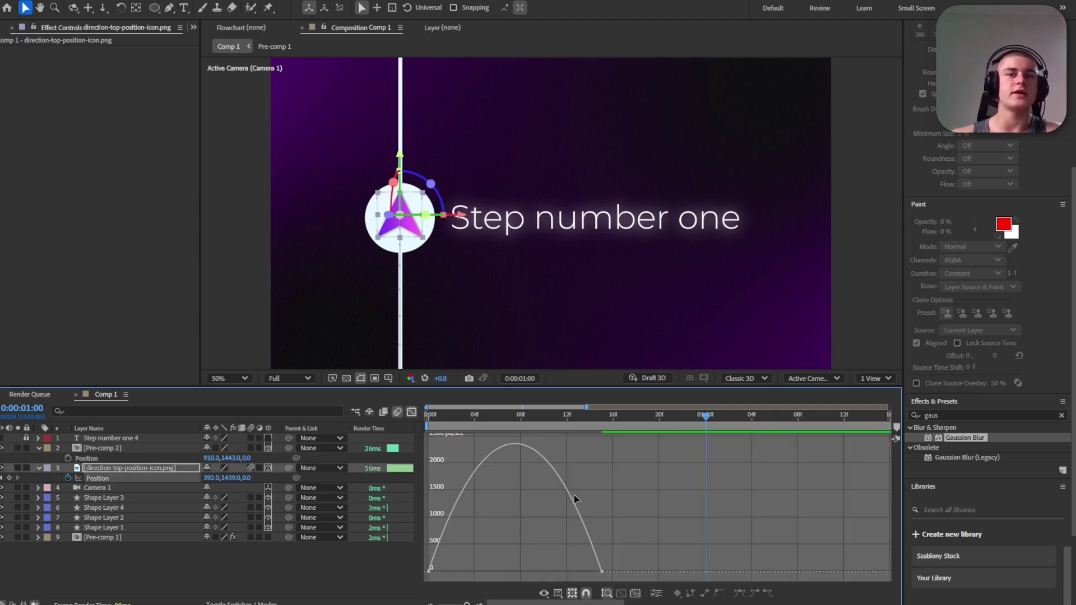
{"action": "right_click", "coordinate": [634, 494]}
{"action": "left_click", "coordinate": [667, 394]}
{"action": "left_click", "coordinate": [602, 571]}
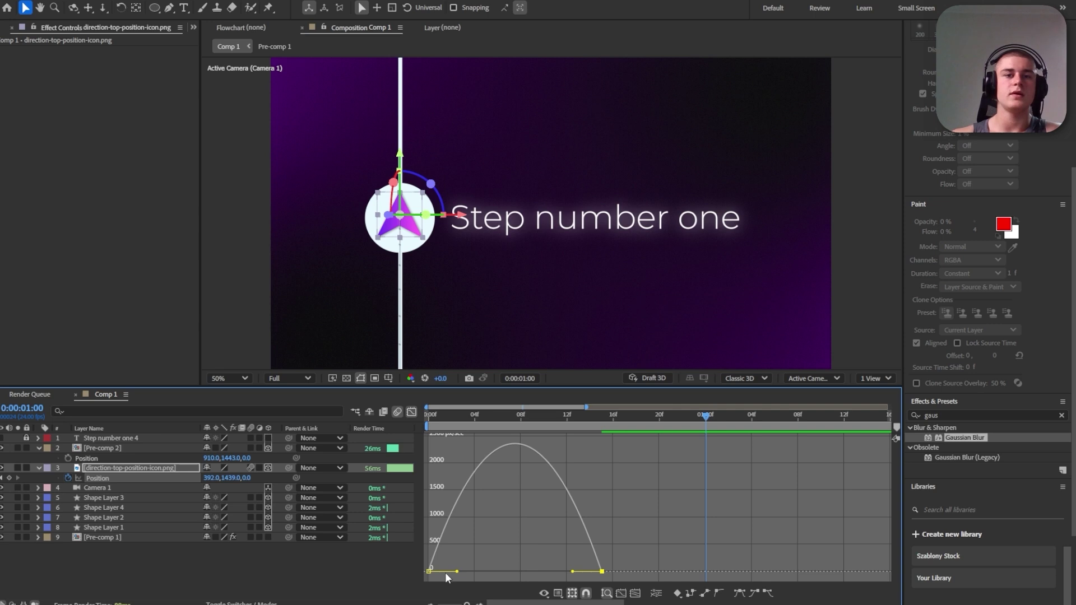
{"action": "left_click_drag", "start_coordinate": [457, 571], "coordinate": [508, 575]}
{"action": "left_click_drag", "start_coordinate": [573, 572], "coordinate": [554, 572]}
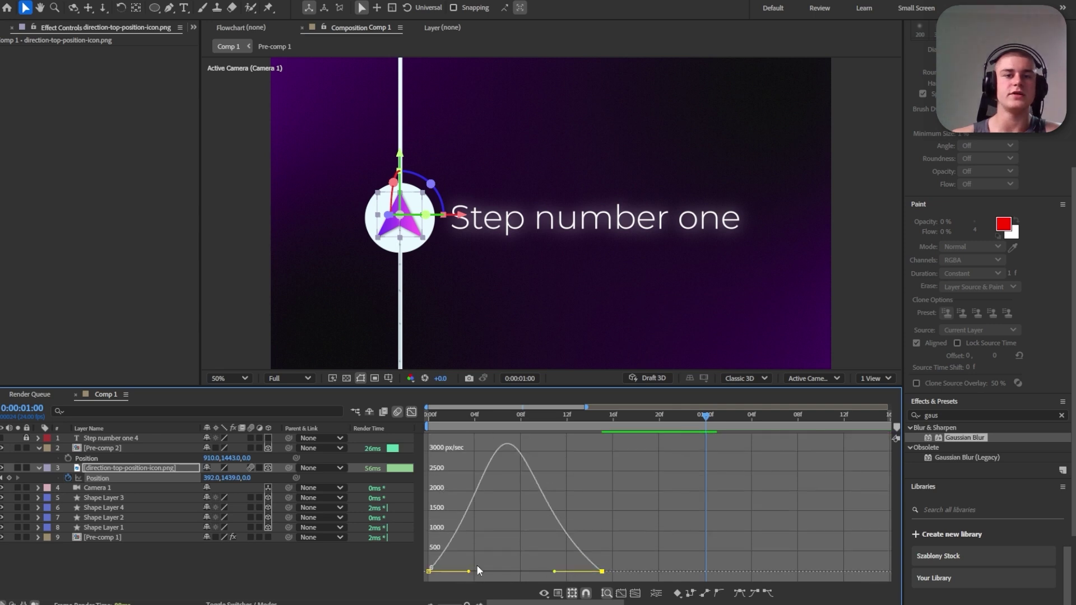
{"action": "left_click_drag", "start_coordinate": [467, 571], "coordinate": [477, 571]}
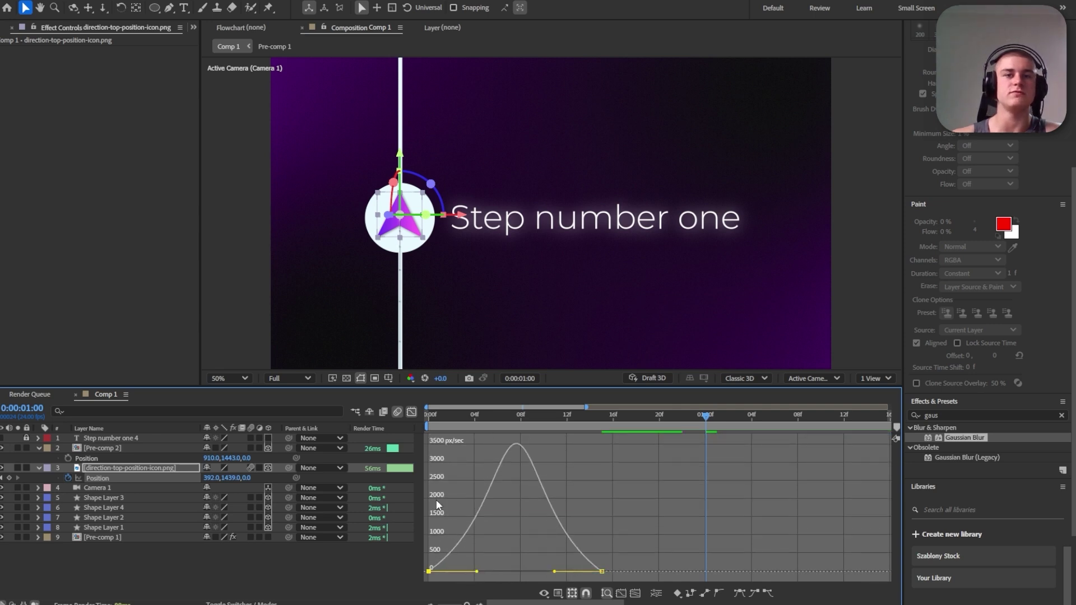
{"action": "left_click", "coordinate": [411, 413]}
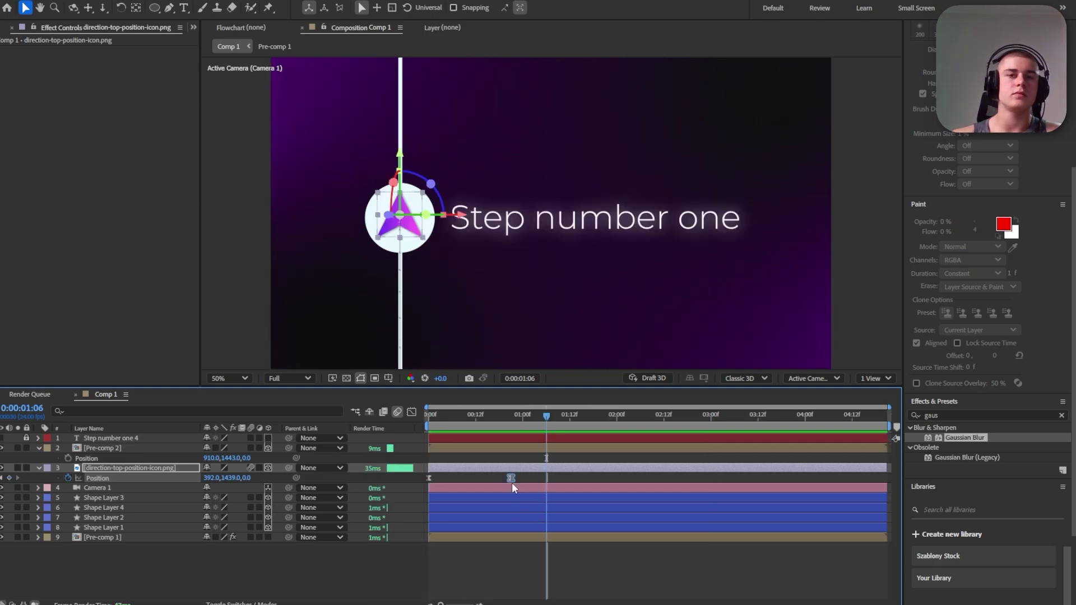
{"action": "left_click_drag", "start_coordinate": [511, 478], "coordinate": [514, 477]}
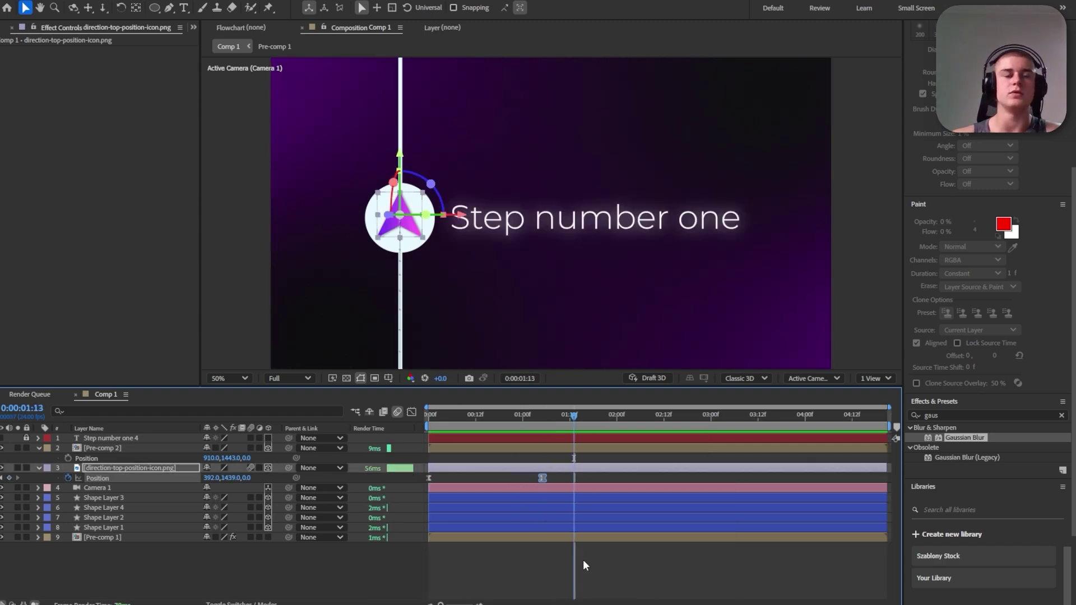
{"action": "left_click", "coordinate": [577, 546]}
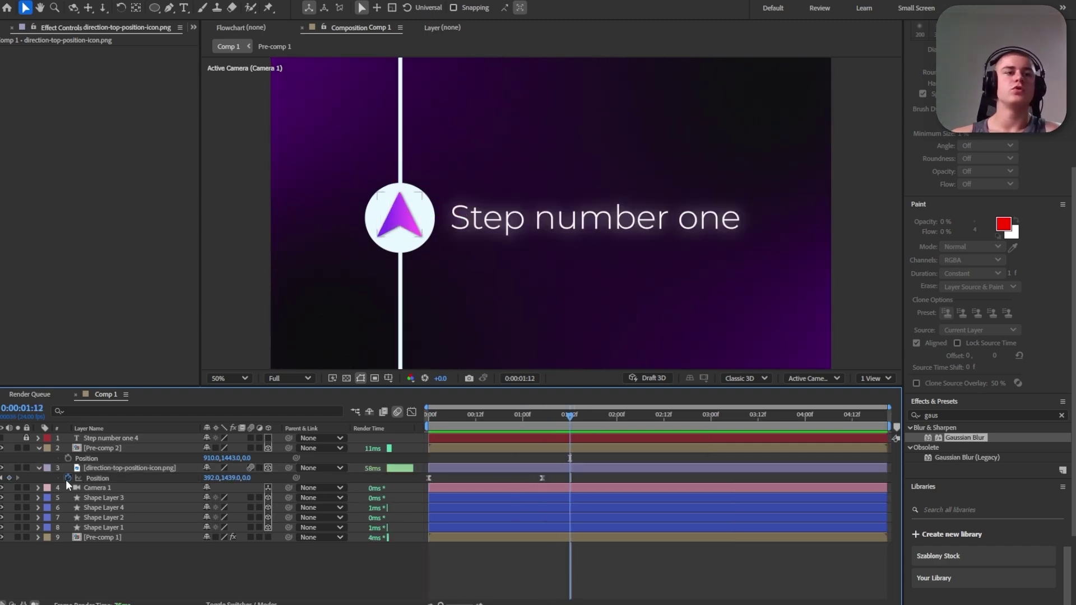
Reveal Camera 1's Transform properties and orbit the camera to an angled view, with Position about -965, 1356, -1296.
{"action": "left_click", "coordinate": [38, 487]}
{"action": "left_click", "coordinate": [49, 498]}
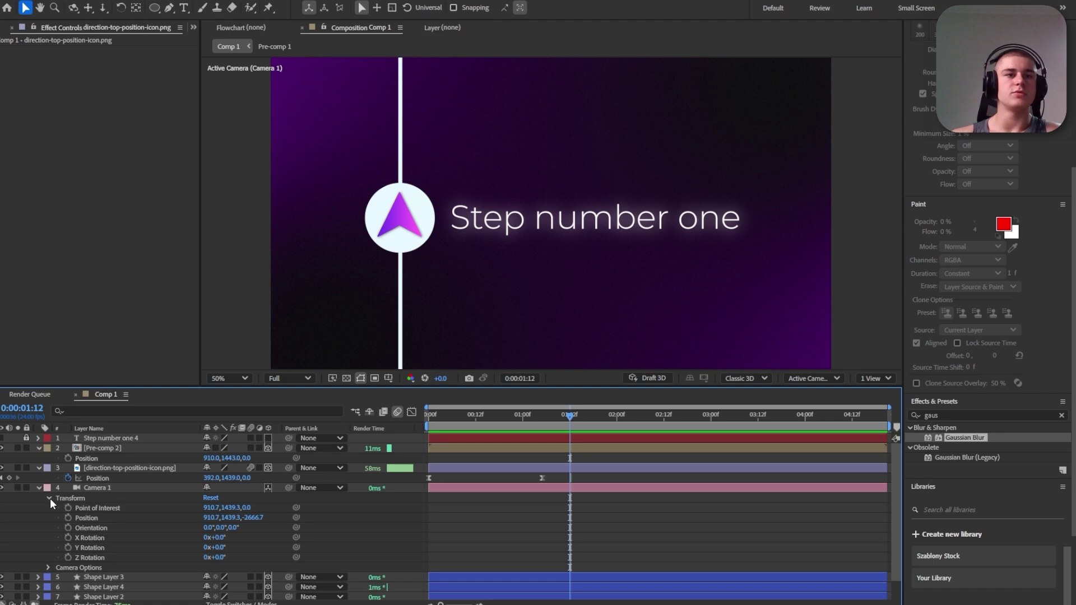
{"action": "key", "text": "c"}
{"action": "mouse_move", "coordinate": [614, 212]}
{"action": "left_mouse_down"}
{"action": "mouse_move", "coordinate": [651, 206]}
{"action": "mouse_move", "coordinate": [590, 207]}
{"action": "mouse_move", "coordinate": [614, 210]}
{"action": "left_mouse_up"}
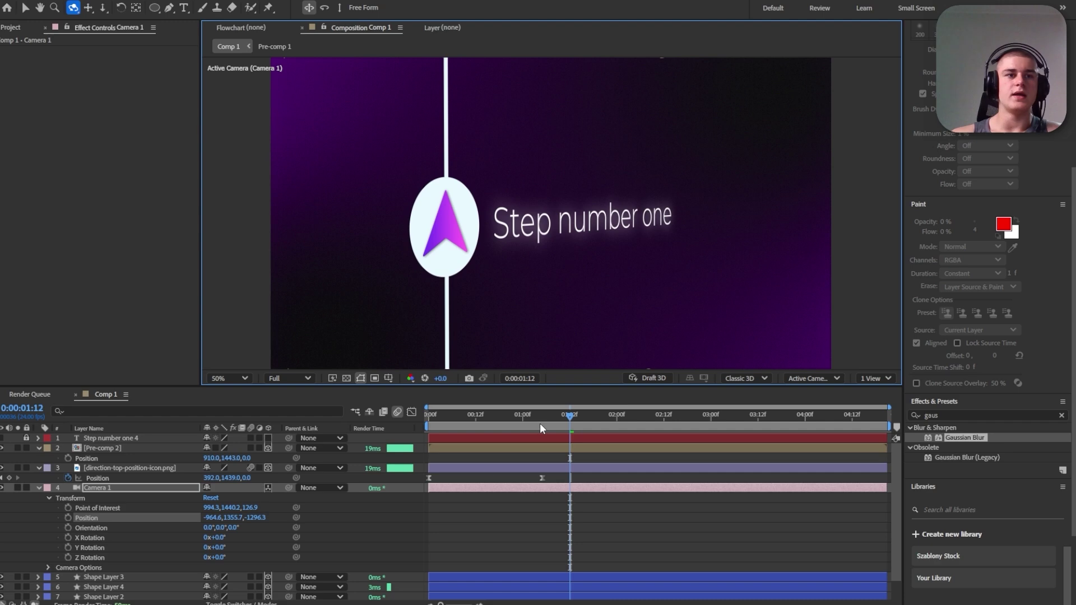
Keyframe Camera 1's Point of Interest and Position at 0:00:01:12, with the view shifted to Position about -965, 1369, -1296.
{"action": "left_click", "coordinate": [68, 508]}
{"action": "left_click", "coordinate": [68, 518]}
{"action": "key", "text": "c"}
{"action": "left_click_drag", "start_coordinate": [572, 235], "coordinate": [570, 229]}
Add a camera starting pose at the first frame, Position about -958, 1012, -1286, and apply Easy Ease to all camera keyframes.
{"action": "left_click_drag", "start_coordinate": [499, 418], "coordinate": [409, 420]}
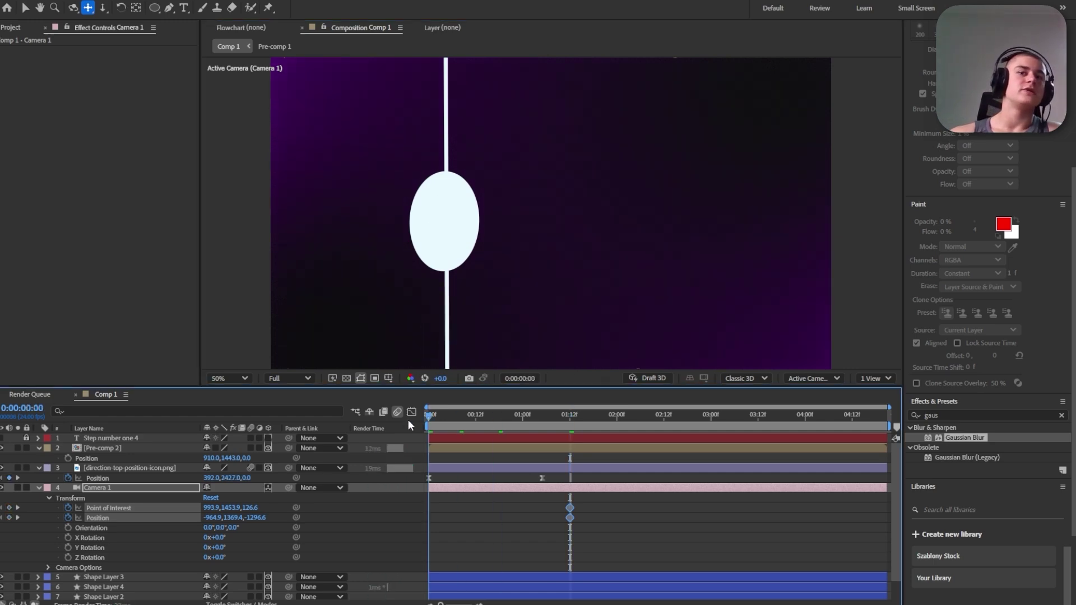
{"action": "left_click_drag", "start_coordinate": [505, 119], "coordinate": [506, 230]}
{"action": "left_click_drag", "start_coordinate": [647, 540], "coordinate": [504, 510]}
{"action": "key", "text": "F9"}
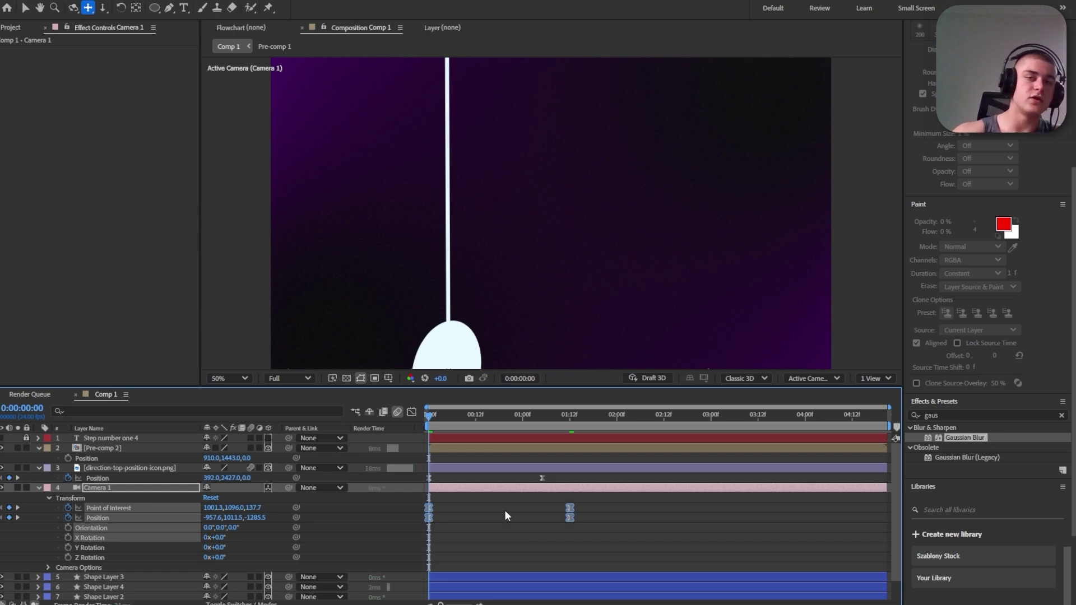
Preview the camera move and delay its ending Point of Interest and Position keyframes to about 0:00:02:07.
{"action": "key", "text": "space"}
{"action": "key", "text": "space"}
{"action": "left_click_drag", "start_coordinate": [640, 526], "coordinate": [605, 507]}
{"action": "key", "text": "space"}
{"action": "key", "text": "space"}
{"action": "left_click_drag", "start_coordinate": [671, 536], "coordinate": [648, 507]}
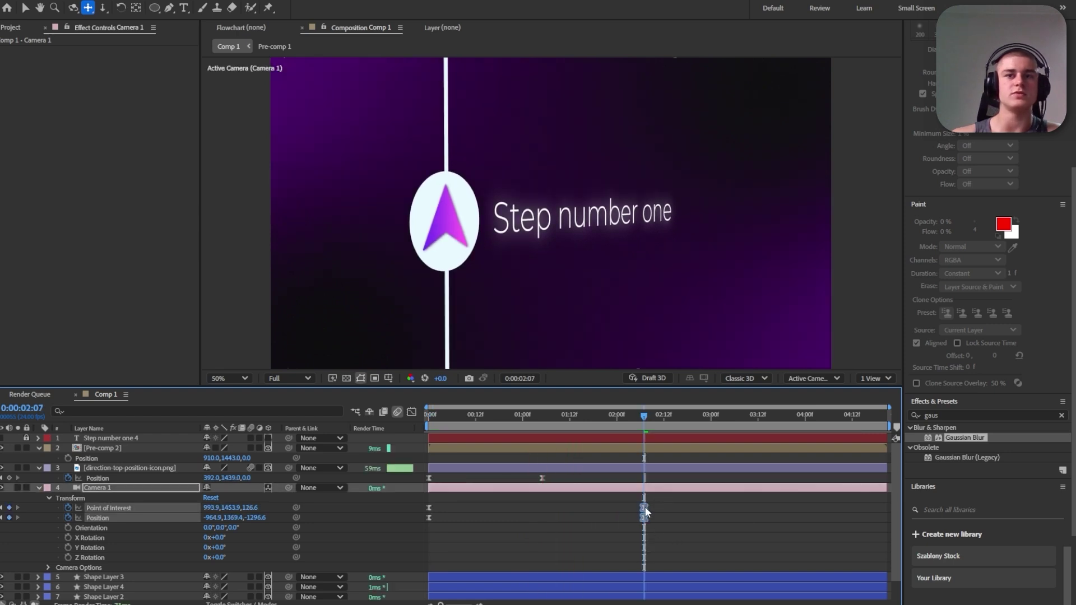
Fine-tune the camera's ending view at 0:00:02:07 to Position about -966, 1369, -1295 and preview the animation.
{"action": "left_click_drag", "start_coordinate": [468, 219], "coordinate": [474, 217]}
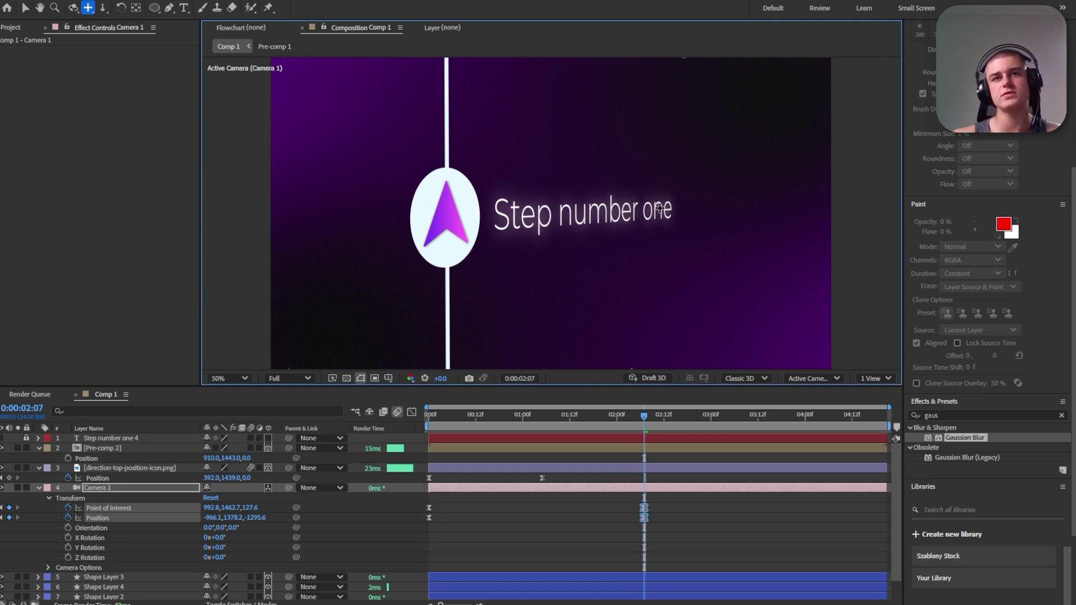
{"action": "key", "text": "space"}
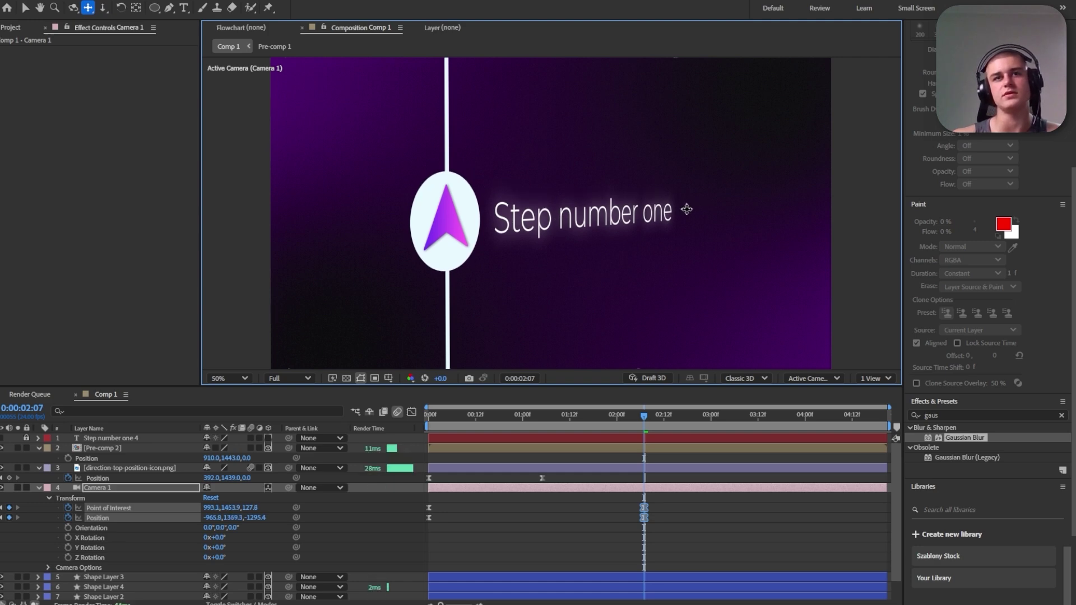
{"action": "key", "text": "space"}
Shift the camera's ending keyframes to about 0:00:02:02 and reshape the easing of the first move in the speed graph.
{"action": "left_click_drag", "start_coordinate": [644, 509], "coordinate": [597, 508]}
{"action": "left_click_drag", "start_coordinate": [627, 545], "coordinate": [397, 502]}
{"action": "left_click", "coordinate": [411, 412]}
{"action": "left_click_drag", "start_coordinate": [670, 512], "coordinate": [536, 568]}
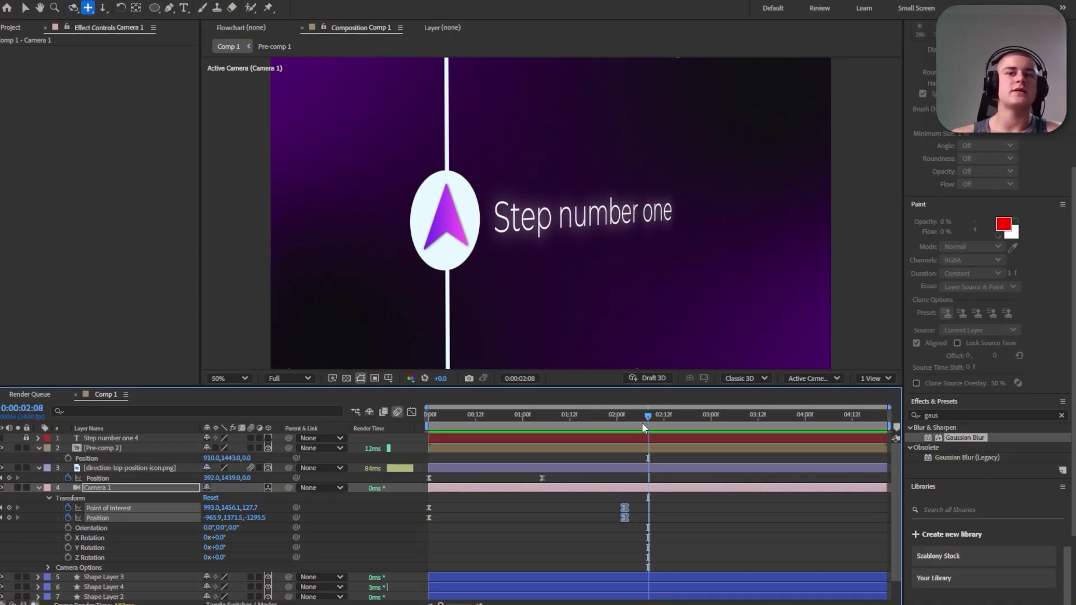
Copy the camera's ending keyframes to 0:00:02:08, and at 0:00:03:02 move the camera up to the second circle, Position about -925, 478, -1299.
{"action": "left_click_drag", "start_coordinate": [731, 536], "coordinate": [619, 512]}
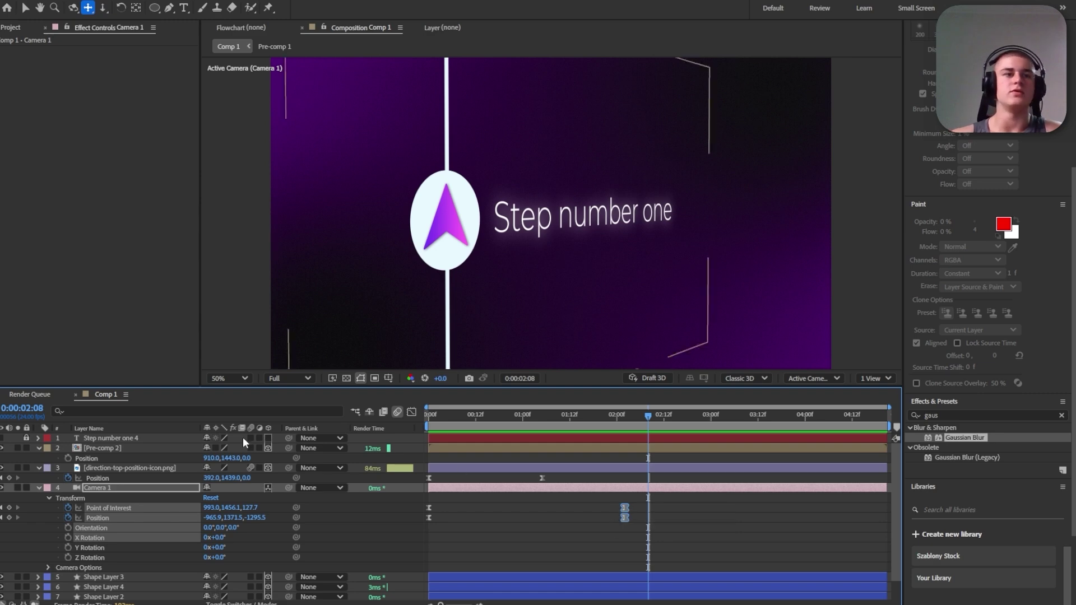
{"action": "left_click", "coordinate": [137, 439]}
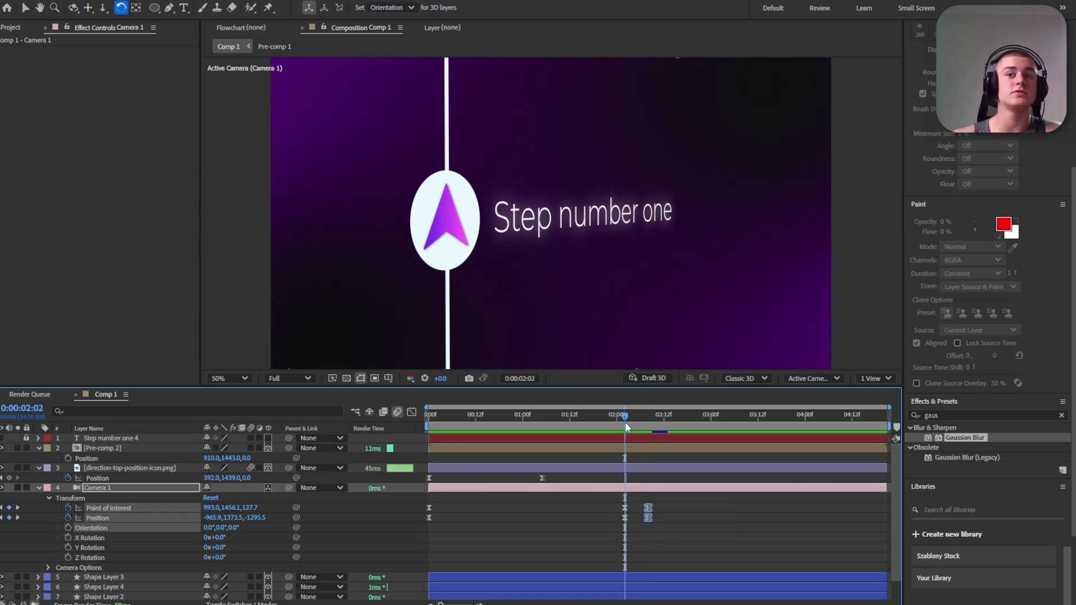
{"action": "left_click_drag", "start_coordinate": [625, 422], "coordinate": [719, 421]}
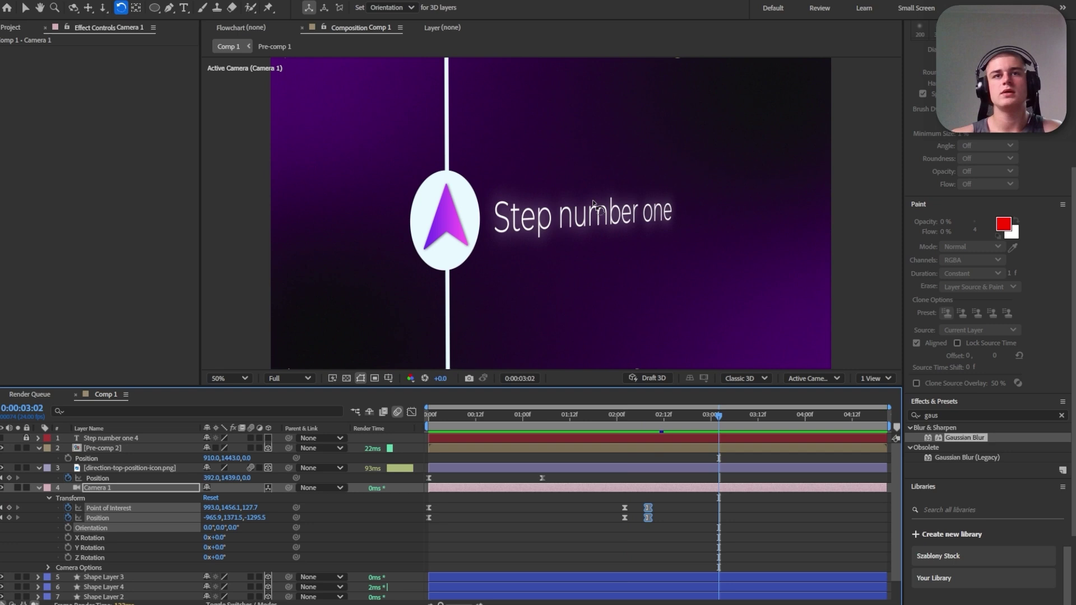
{"action": "key", "text": "2"}
{"action": "left_click_drag", "start_coordinate": [548, 119], "coordinate": [528, 172]}
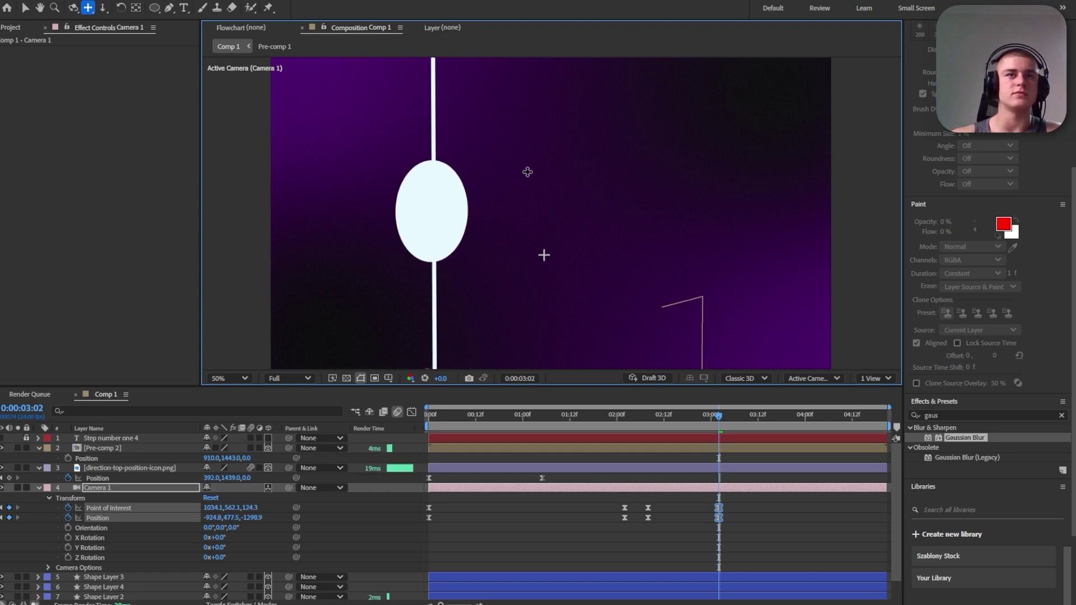
Delay the camera keyframes at the second circle to about 0:00:03:14 and preview the second camera move.
{"action": "left_click_drag", "start_coordinate": [718, 518], "coordinate": [764, 518]}
{"action": "left_click_drag", "start_coordinate": [647, 423], "coordinate": [610, 424]}
{"action": "key", "text": "space"}
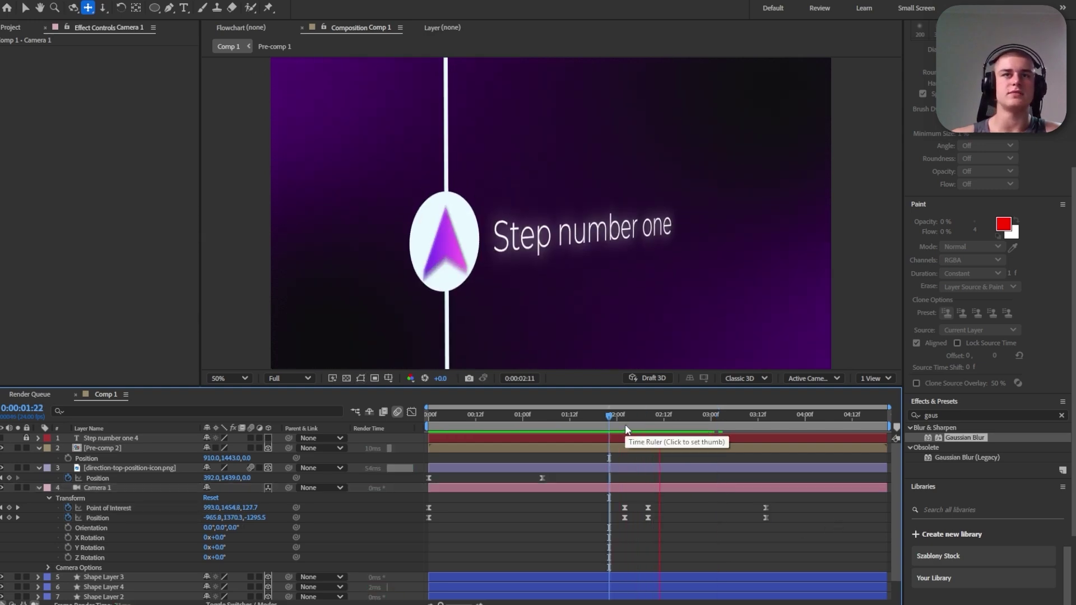
{"action": "key", "text": "space"}
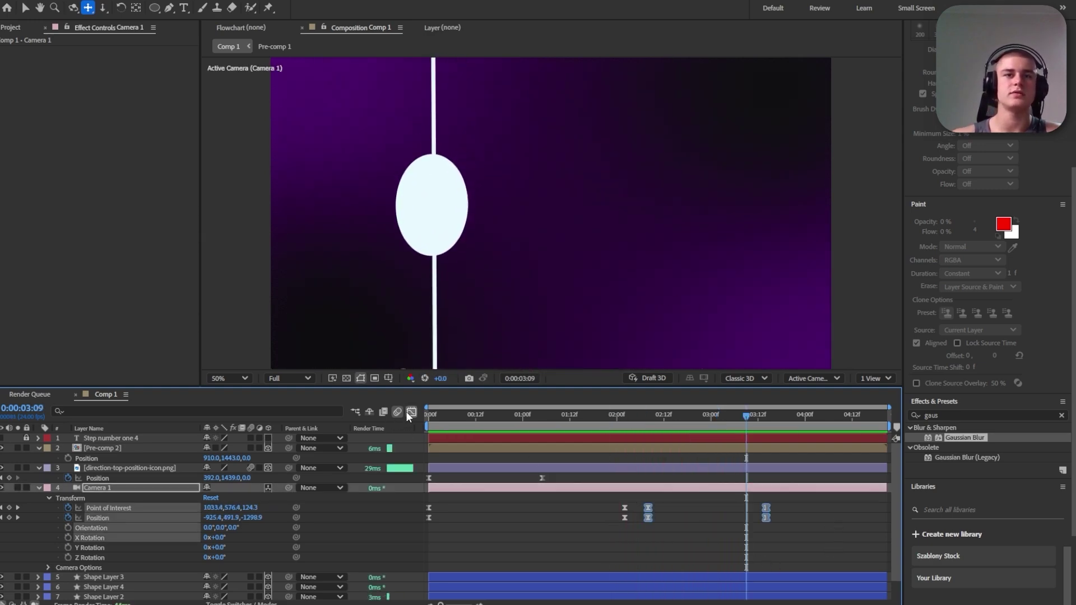
Lengthen the ease handles on the second camera move's speed graph and extend its ending keyframes to about 0:00:04:01.
{"action": "left_click", "coordinate": [411, 412]}
{"action": "left_click_drag", "start_coordinate": [620, 510], "coordinate": [663, 573]}
{"action": "left_click_drag", "start_coordinate": [661, 567], "coordinate": [726, 568]}
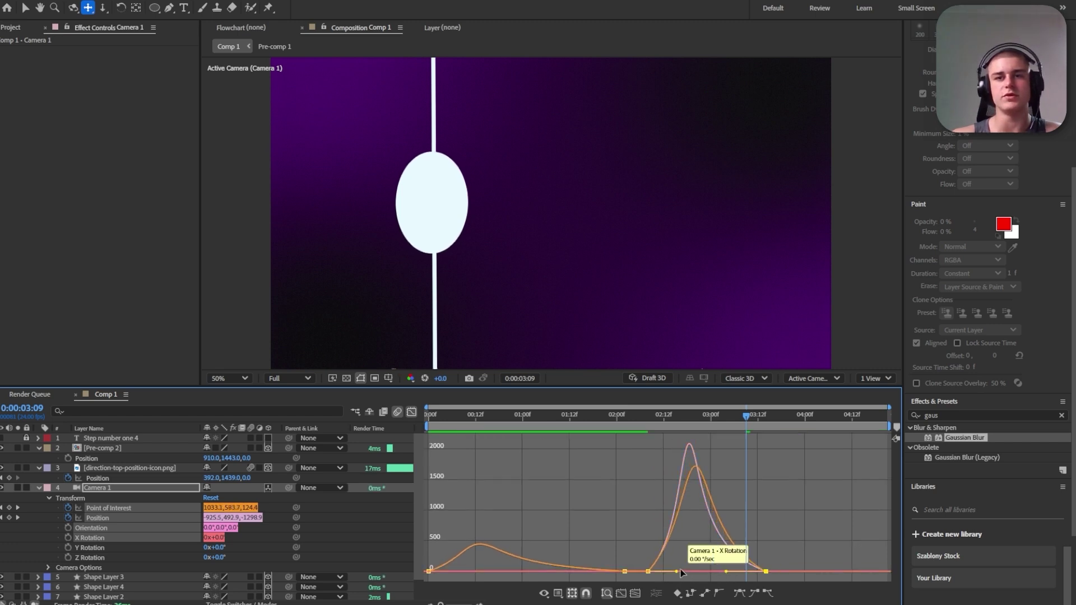
{"action": "key", "text": "ctrl+z"}
{"action": "left_click_drag", "start_coordinate": [640, 558], "coordinate": [684, 567]}
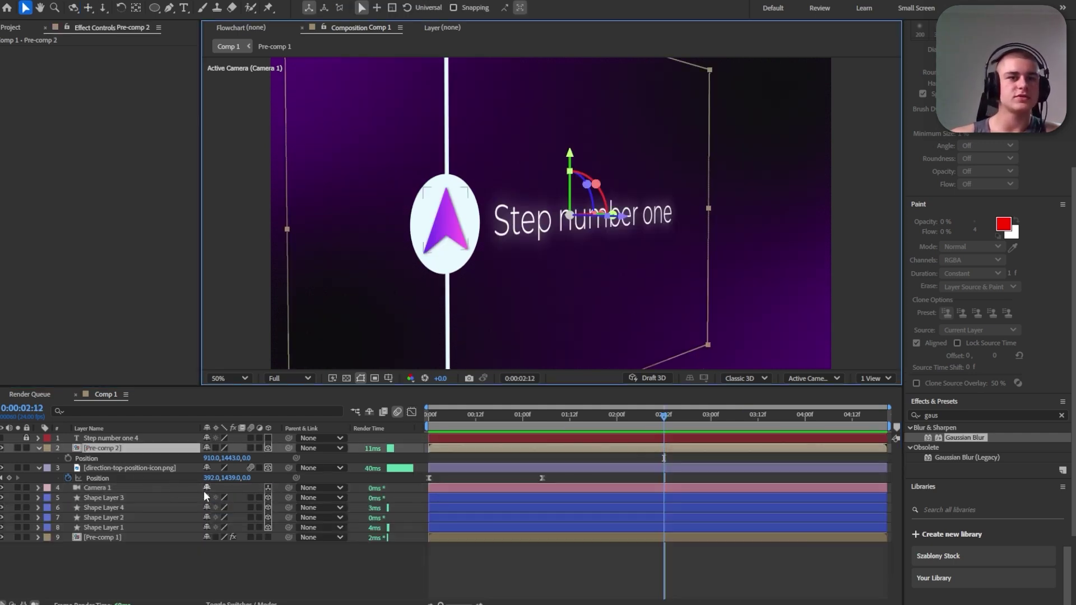
Copy the arrow's resting Position keyframe at the first circle and paste it at 0:00:02:12.
{"action": "left_click", "coordinate": [543, 479]}
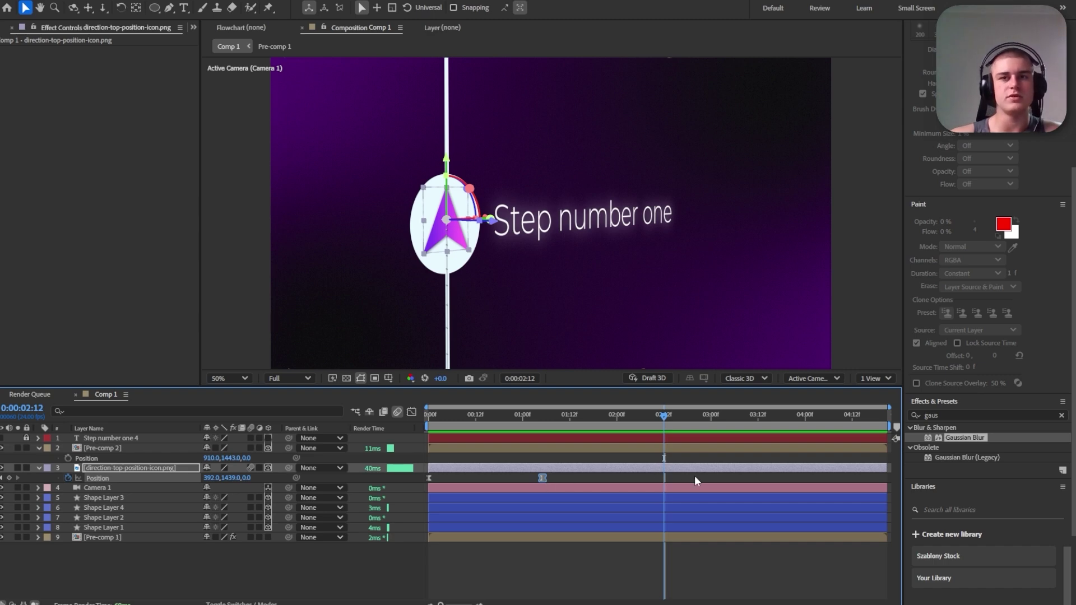
{"action": "left_click", "coordinate": [693, 477]}
{"action": "left_click", "coordinate": [543, 478]}
{"action": "key", "text": "ctrl+c"}
{"action": "key", "text": "ctrl+v"}
{"action": "left_click", "coordinate": [695, 478]}
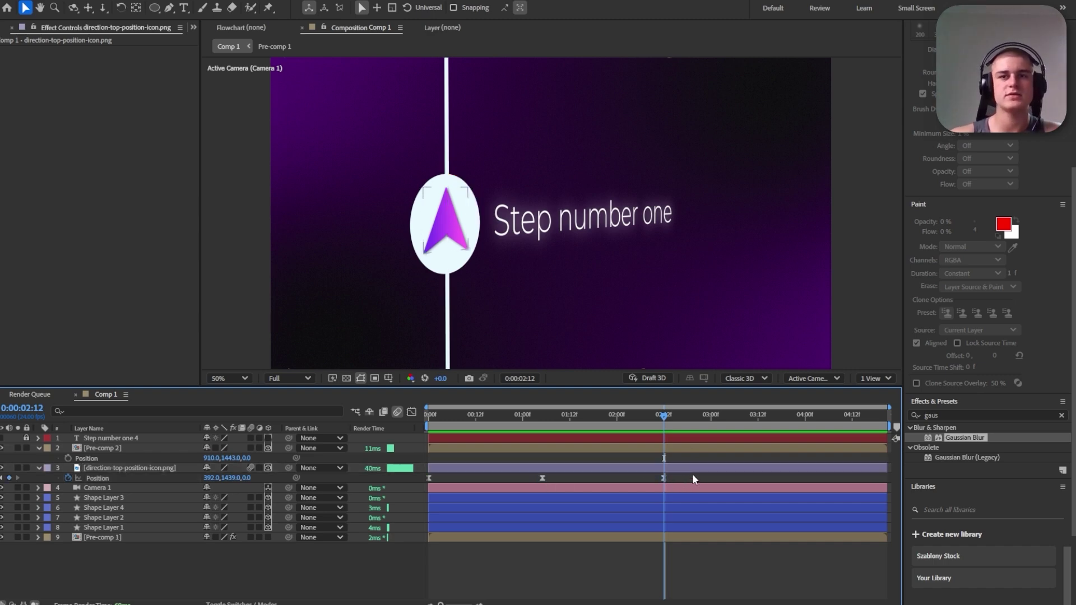
Move the arrow up into the second circle at 0:00:03:16, with its Position at about 392, 520.9.
{"action": "left_click_drag", "start_coordinate": [687, 418], "coordinate": [711, 420]}
{"action": "left_click_drag", "start_coordinate": [711, 421], "coordinate": [774, 417]}
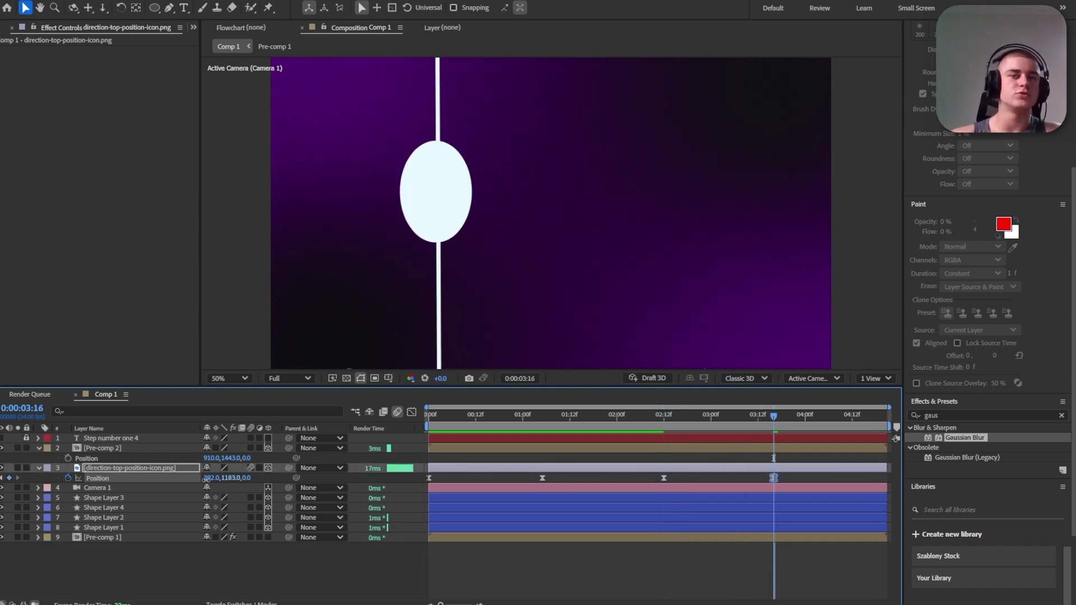
{"action": "left_click_drag", "start_coordinate": [230, 479], "coordinate": [146, 479]}
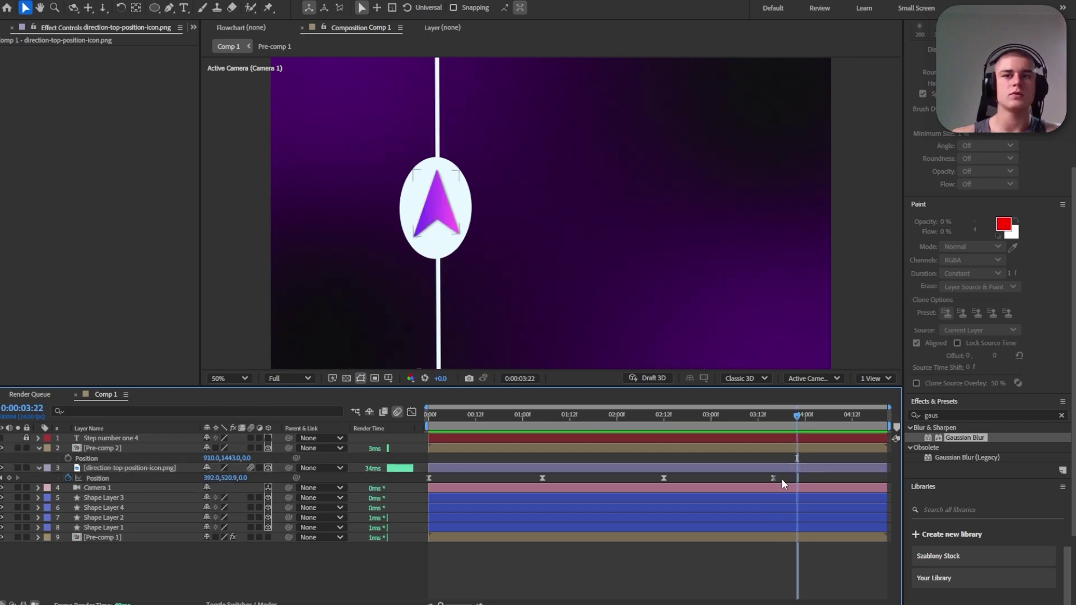
Retime the arrow's second move to run from about 0:00:02:09 to 0:00:04:00, matching the camera keyframes, and preview it.
{"action": "left_click_drag", "start_coordinate": [773, 478], "coordinate": [805, 479]}
{"action": "left_click", "coordinate": [38, 488]}
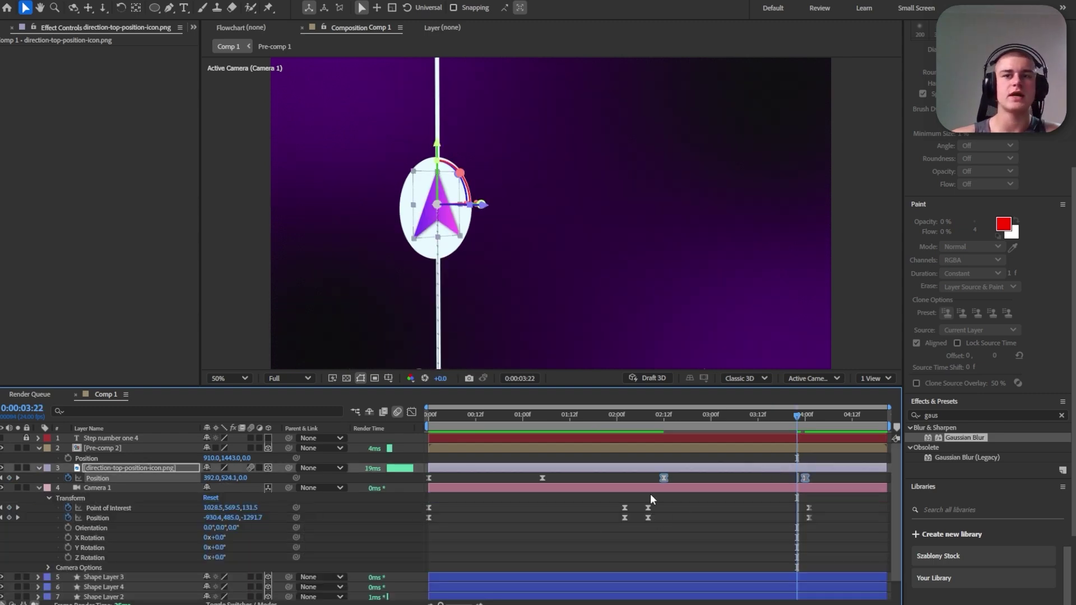
{"action": "left_click_drag", "start_coordinate": [663, 479], "coordinate": [652, 478]}
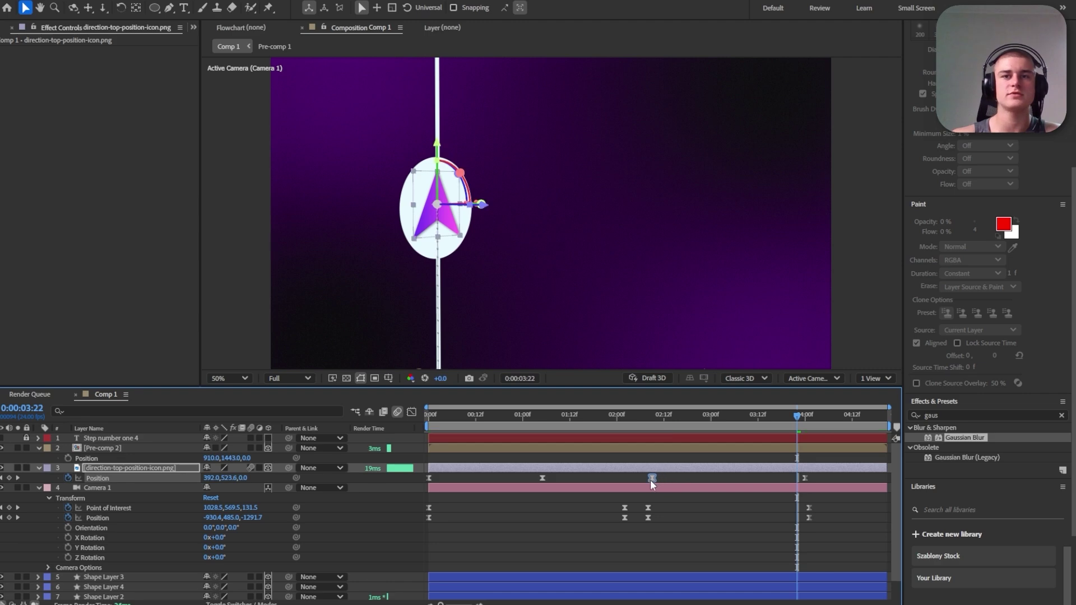
{"action": "left_click", "coordinate": [647, 419]}
{"action": "key", "text": "space"}
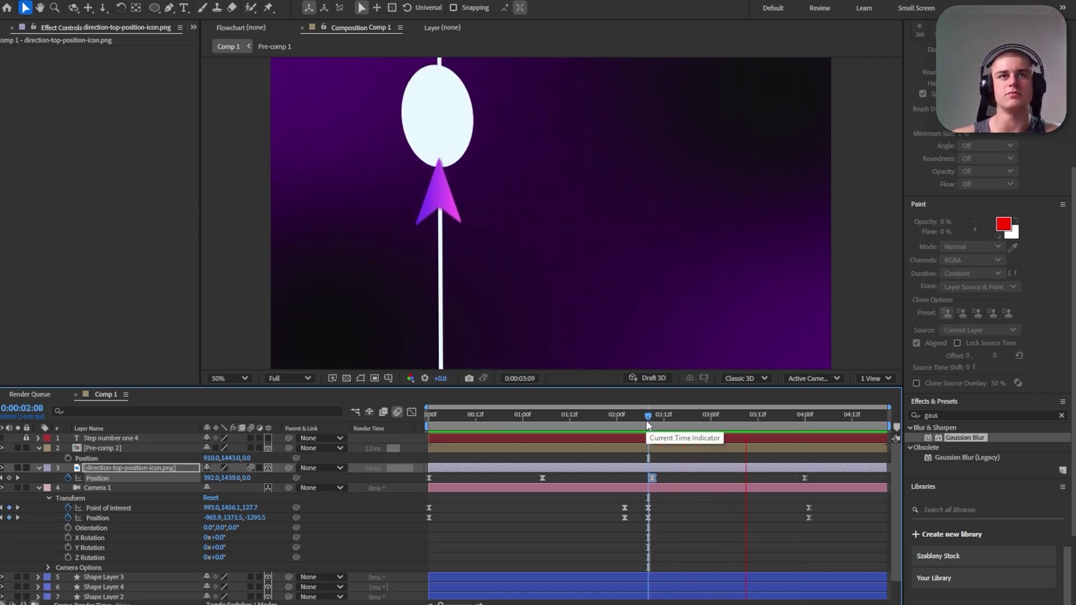
{"action": "key", "text": "space"}
Lengthen the ease on the arrow's second move in the speed graph, and extend the arrow and camera endings to about 0:00:04:06.
{"action": "left_click_drag", "start_coordinate": [820, 473], "coordinate": [636, 482]}
{"action": "key", "text": "shift+F3"}
{"action": "left_click_drag", "start_coordinate": [666, 572], "coordinate": [698, 571]}
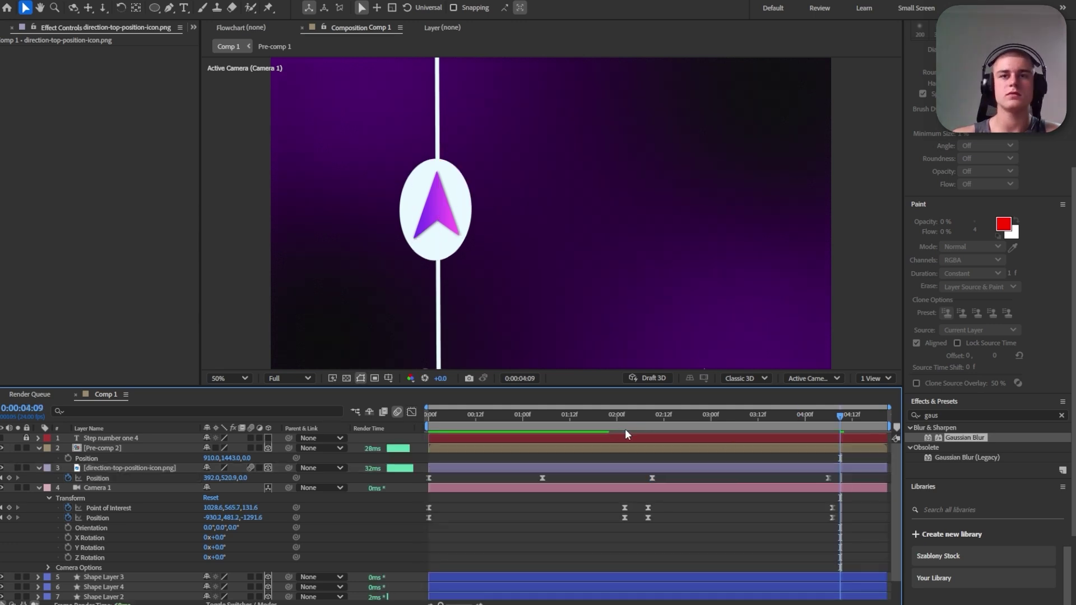
Preview the whole animation from the first frame and delay the last arrow and camera keyframes to about 0:00:04:10.
{"action": "left_click_drag", "start_coordinate": [565, 420], "coordinate": [427, 420]}
{"action": "key", "text": "space"}
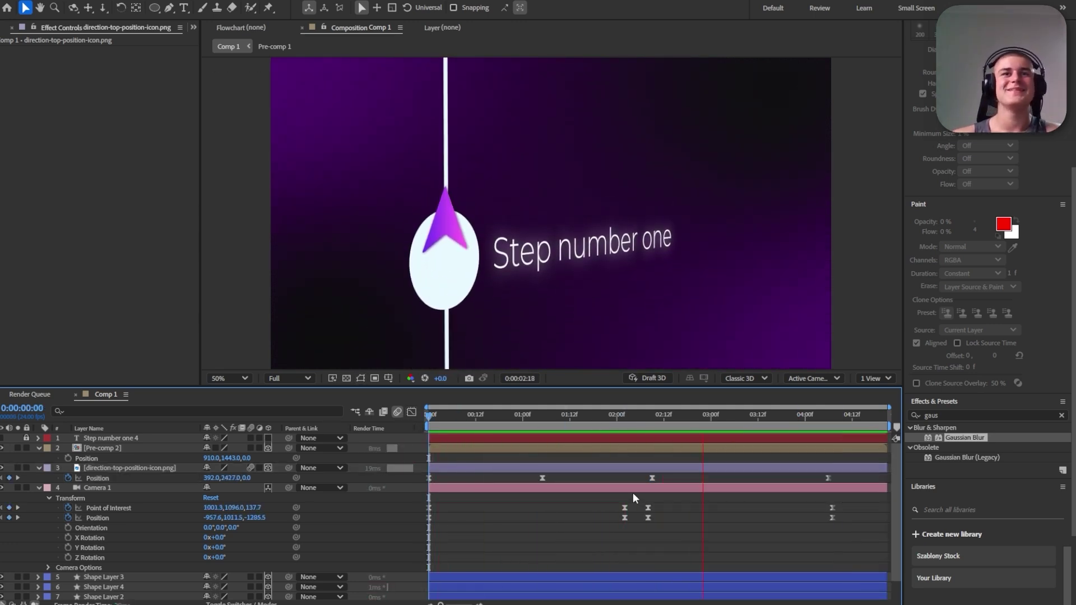
{"action": "key", "text": "space"}
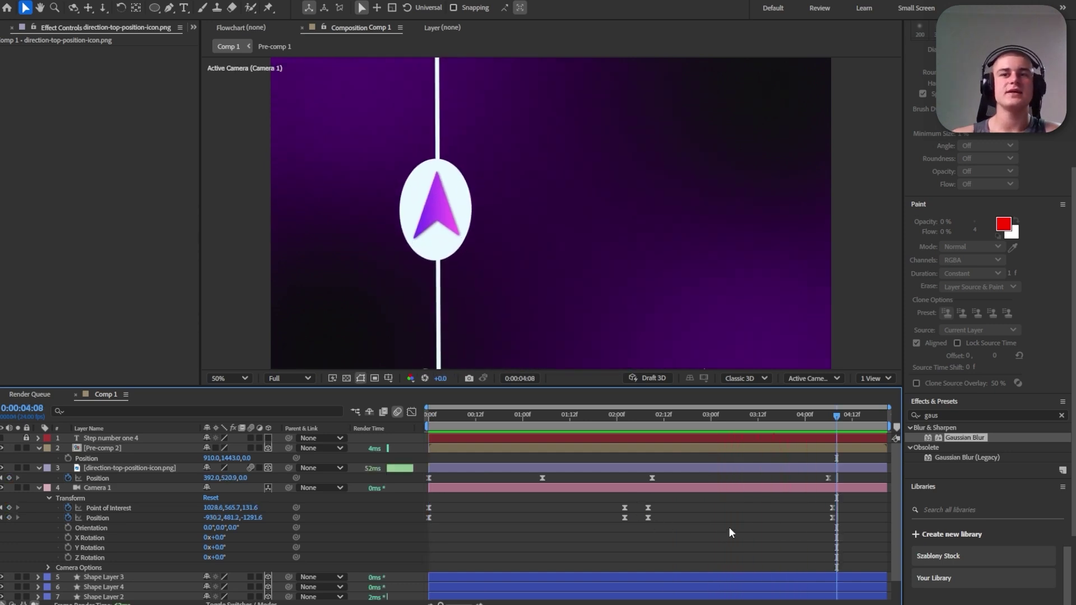
{"action": "left_click_drag", "start_coordinate": [848, 503], "coordinate": [844, 478]}
{"action": "left_click", "coordinate": [777, 498]}
Show and unlock the spare Step number one 4 text layer, duplicate it, and hide and lock the original again.
{"action": "left_click", "coordinate": [487, 440]}
{"action": "left_click", "coordinate": [155, 434]}
{"action": "left_click", "coordinate": [2, 438]}
{"action": "left_click", "coordinate": [27, 438]}
{"action": "left_click", "coordinate": [68, 438]}
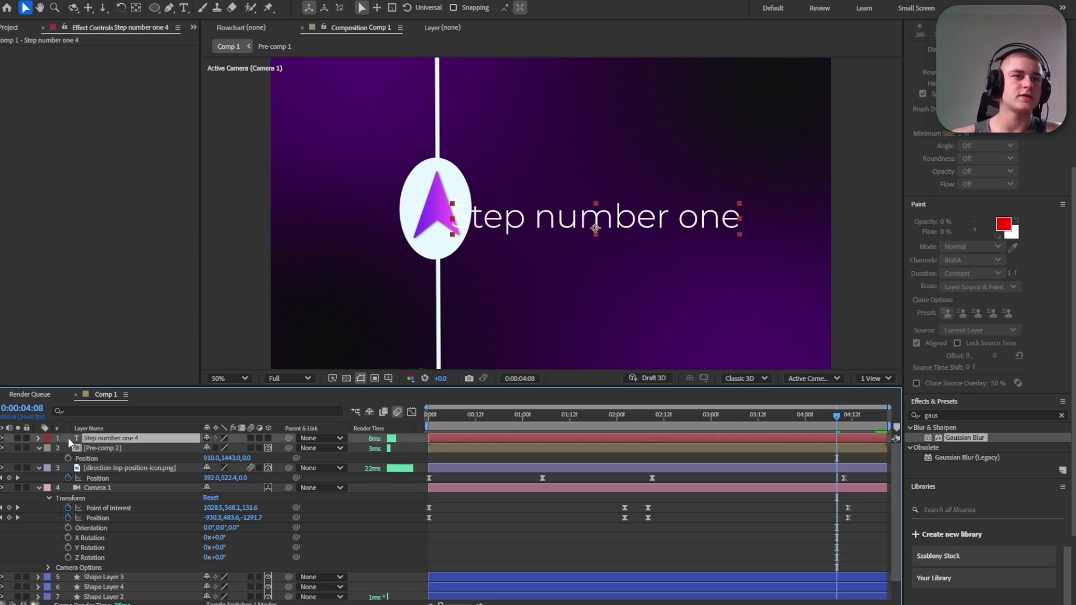
{"action": "key", "text": "ctrl+d"}
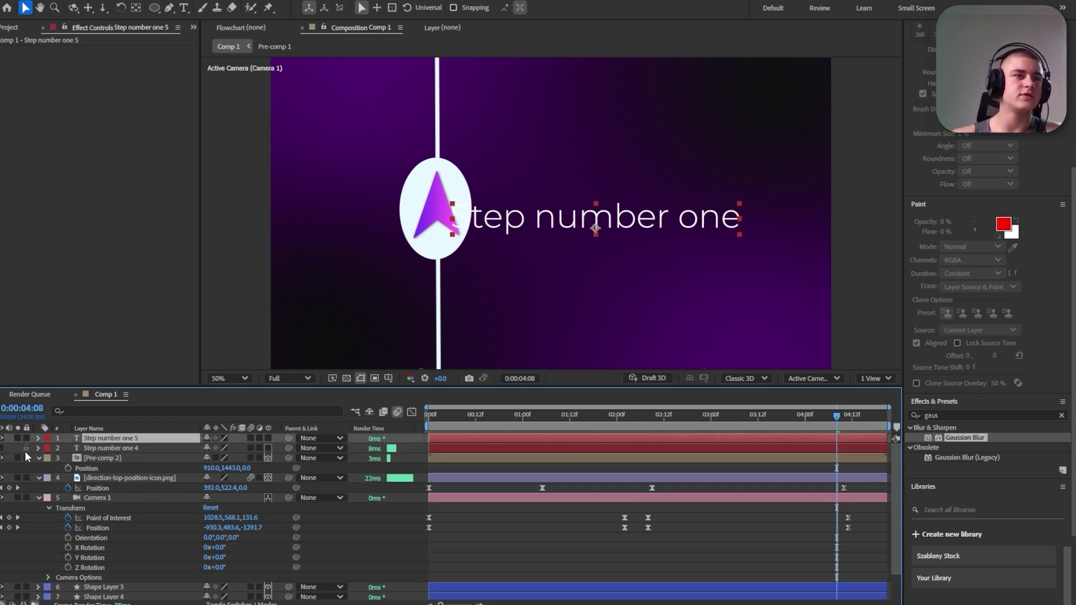
{"action": "left_click", "coordinate": [112, 449]}
Change the duplicated title's text to "Step number two".
{"action": "left_click", "coordinate": [168, 438]}
{"action": "double_click", "coordinate": [692, 219]}
{"action": "double_click", "coordinate": [683, 220]}
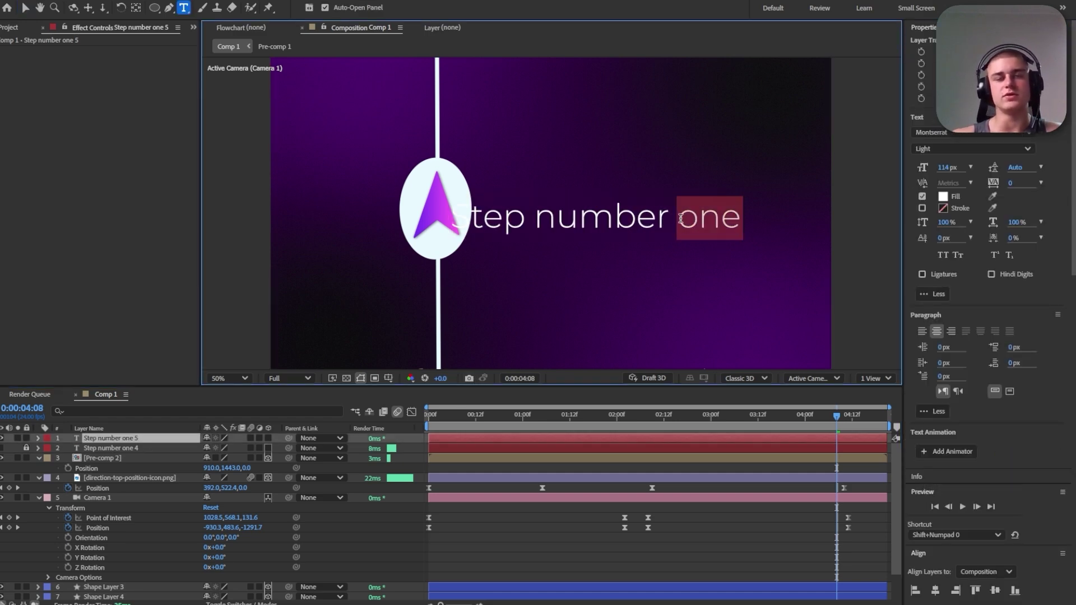
{"action": "type", "text": "two"}
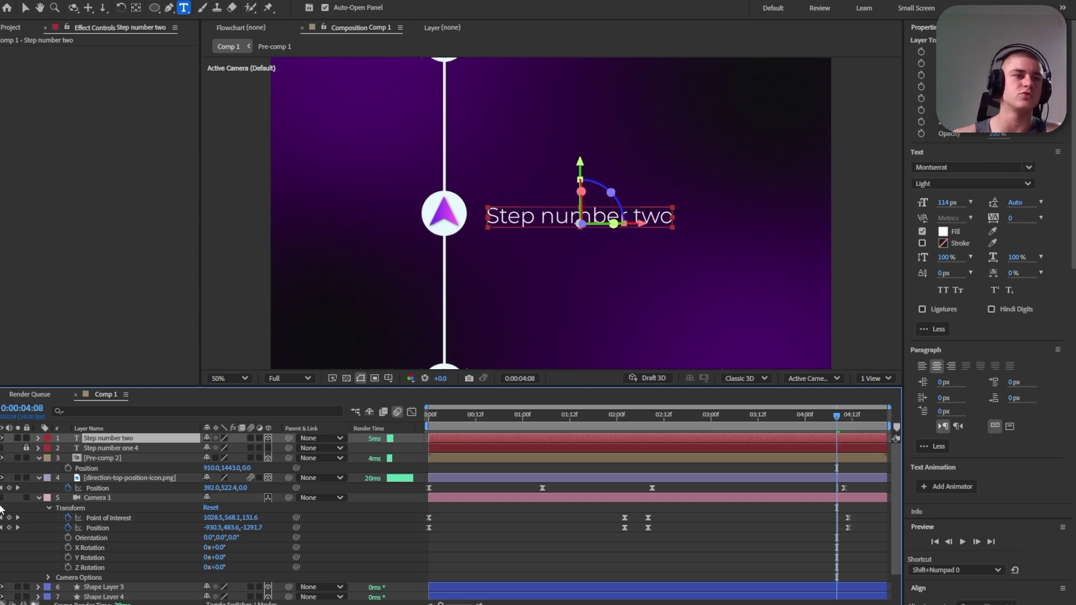
Place the 3D Step number two title beside the second circle, at a height of about Y 563.
{"action": "type", "text": "v"}
{"action": "left_click_drag", "start_coordinate": [583, 167], "coordinate": [582, 162]}
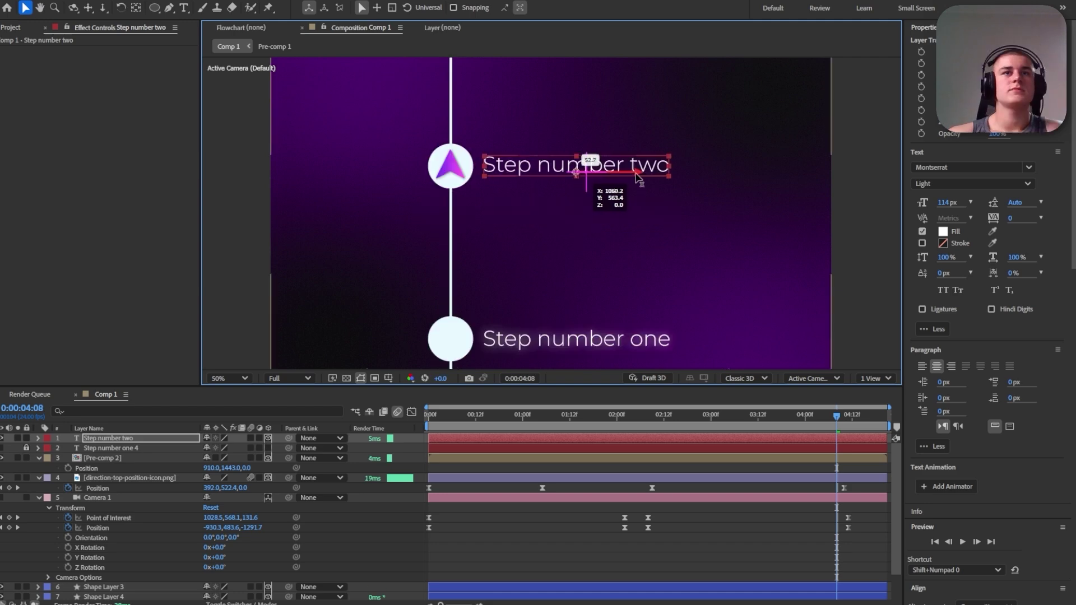
{"action": "left_click_drag", "start_coordinate": [586, 172], "coordinate": [584, 171]}
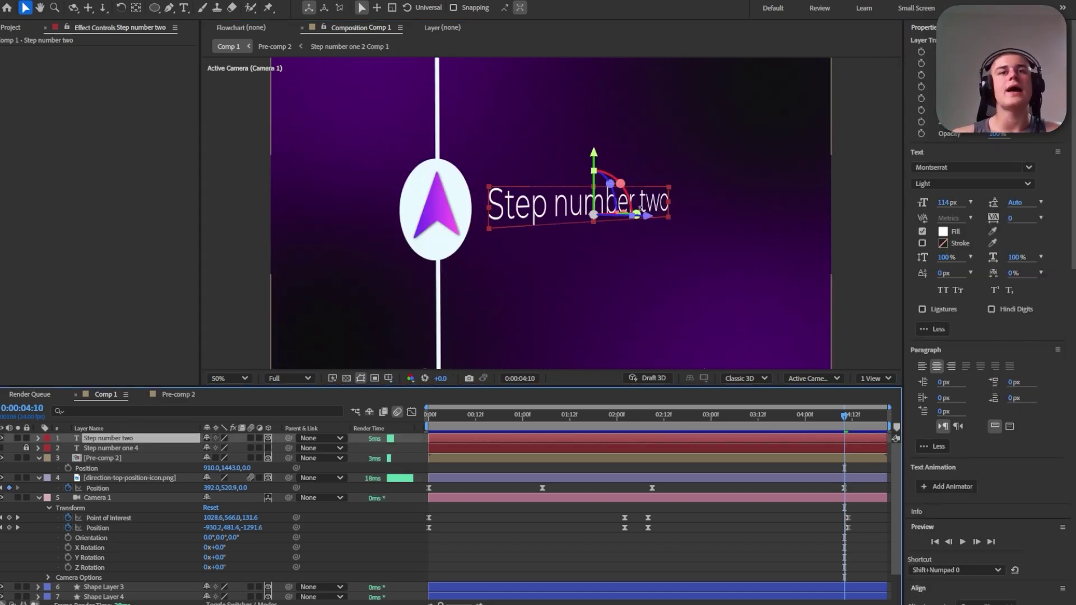
Turn off 3D for the Step number two title, duplicate it, and precompose the lower copy as Step number two Comp 1.
{"action": "left_click", "coordinate": [268, 438]}
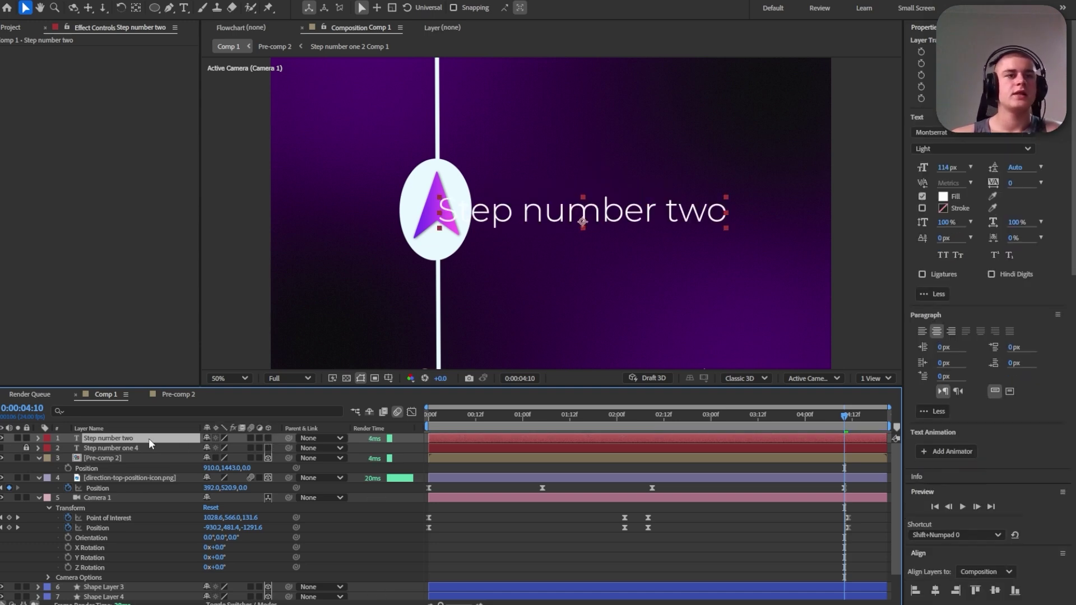
{"action": "key", "text": "ctrl+d"}
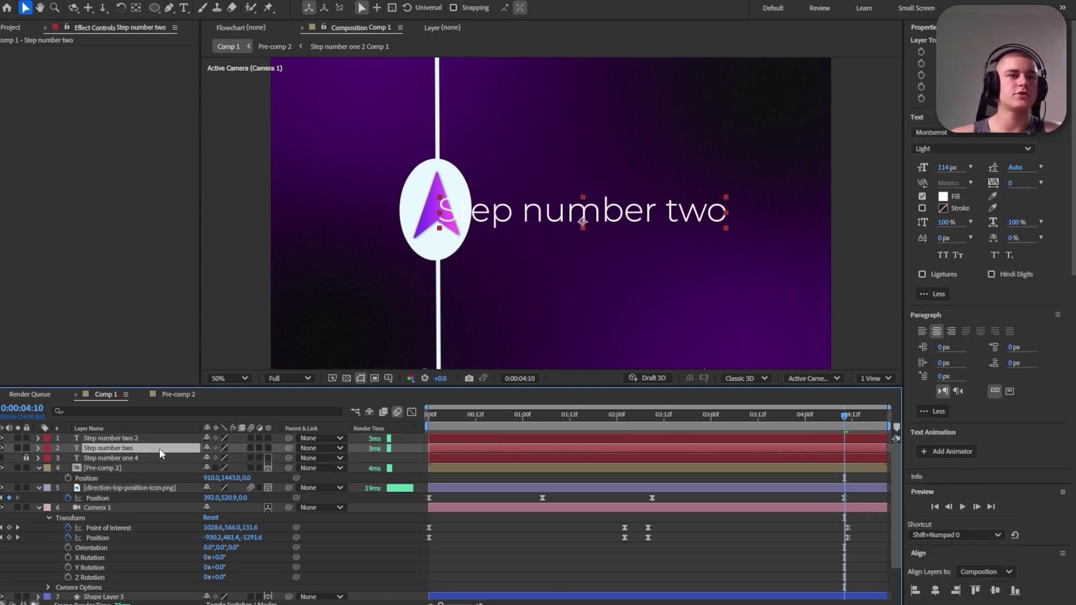
{"action": "key", "text": "ctrl+shift+c"}
{"action": "key", "text": "Return"}
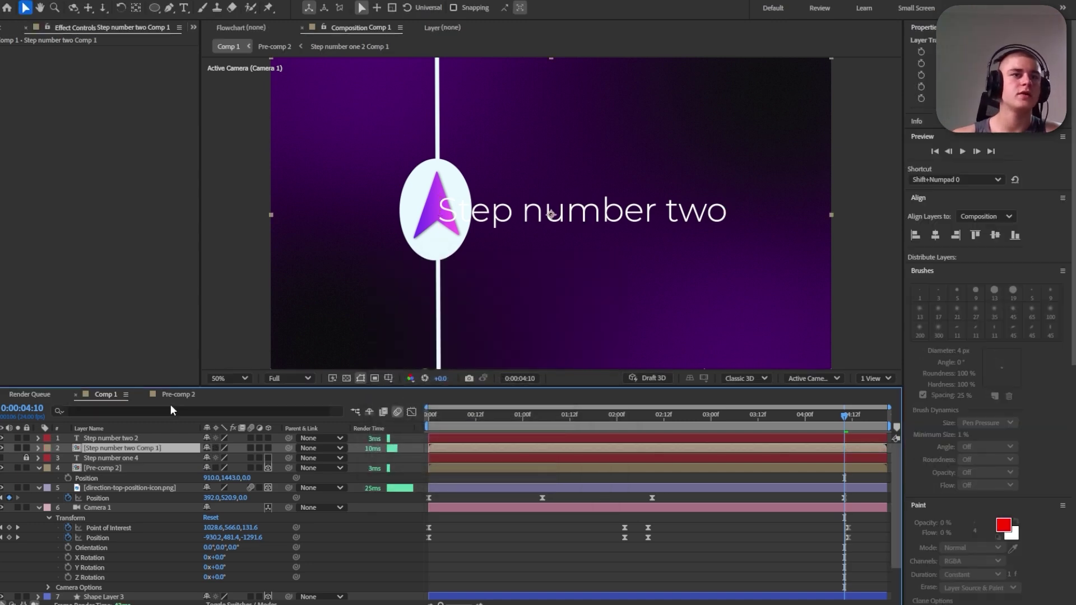
Copy the Gaussian Blur from Step number one 2 Comp 1 in Pre-comp 2 and paste it onto Step number two Comp 1 in Comp 1.
{"action": "left_click", "coordinate": [173, 396]}
{"action": "left_click", "coordinate": [143, 447]}
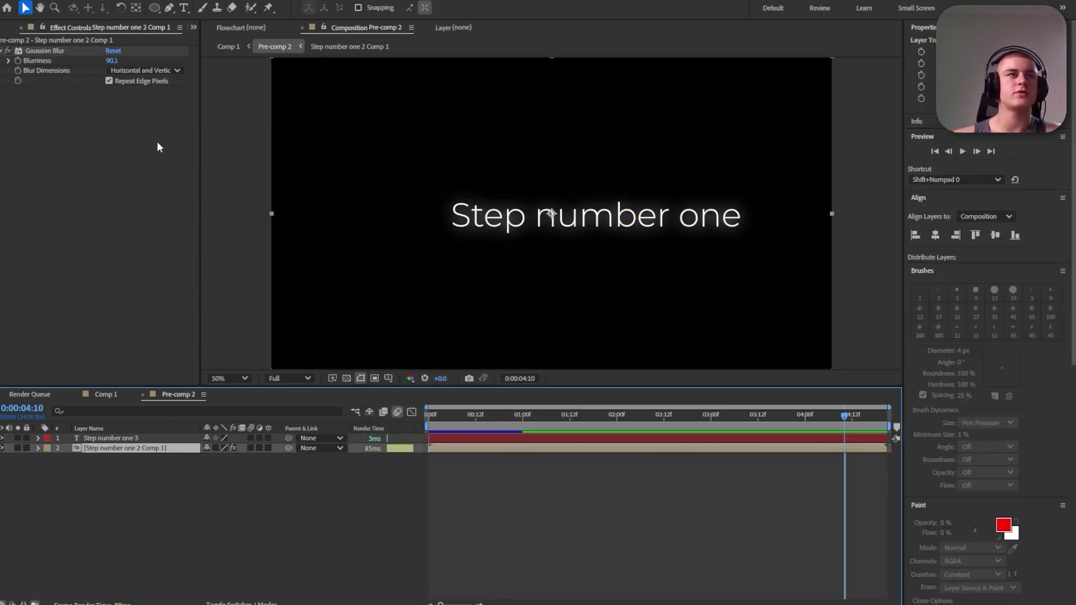
{"action": "left_click", "coordinate": [53, 51]}
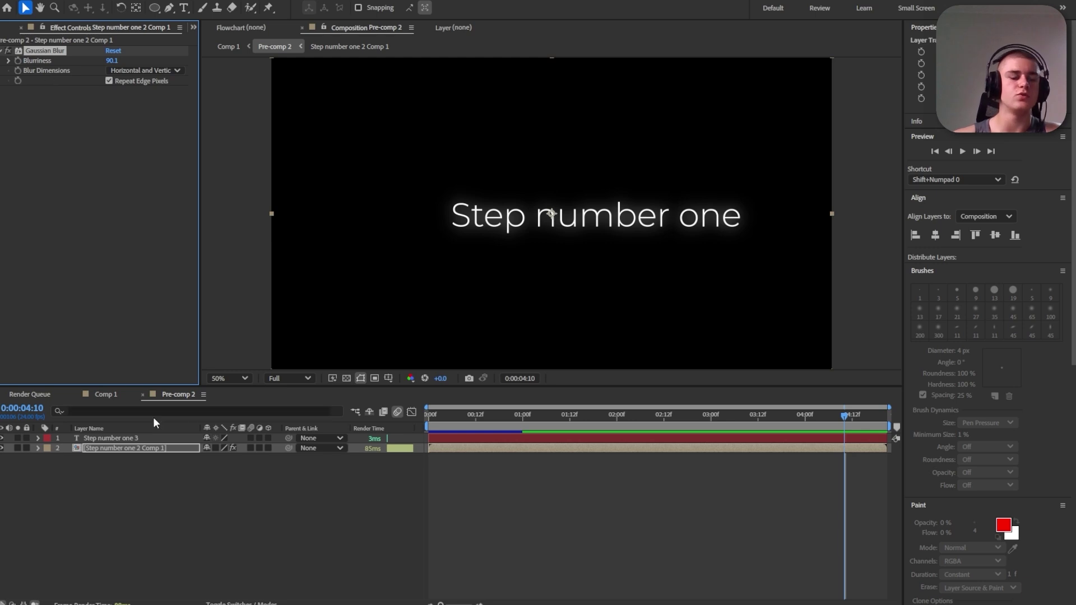
{"action": "left_click", "coordinate": [106, 395]}
{"action": "double_click", "coordinate": [98, 470]}
{"action": "left_click", "coordinate": [163, 394]}
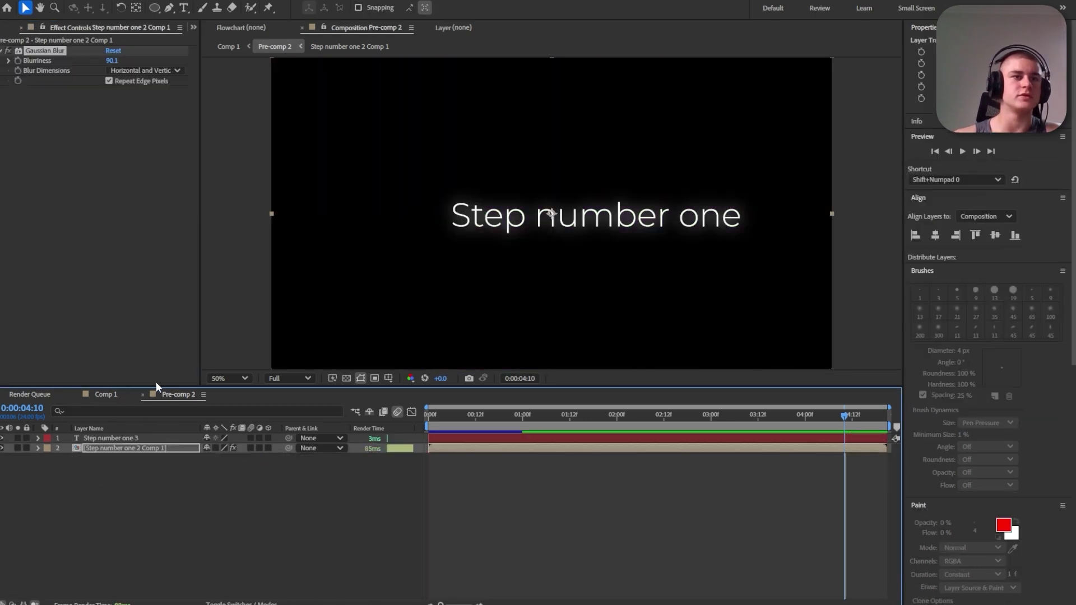
{"action": "left_click", "coordinate": [106, 394]}
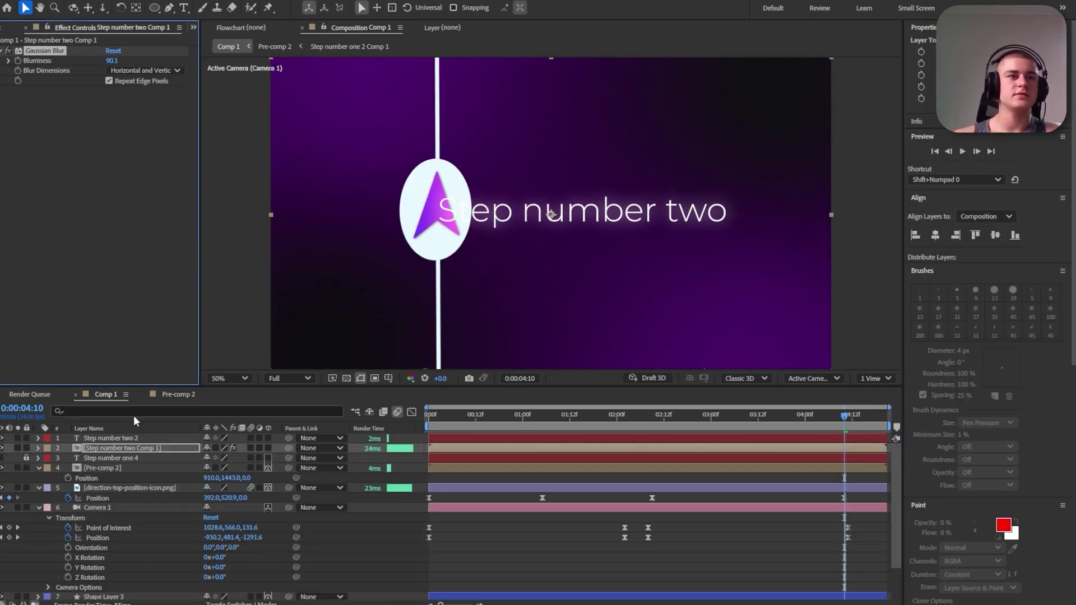
Precompose the two Step number two layers together with all attributes moved, make the result 3D, and nudge it into place beside the second circle.
{"action": "left_click", "coordinate": [143, 438], "text": "shift"}
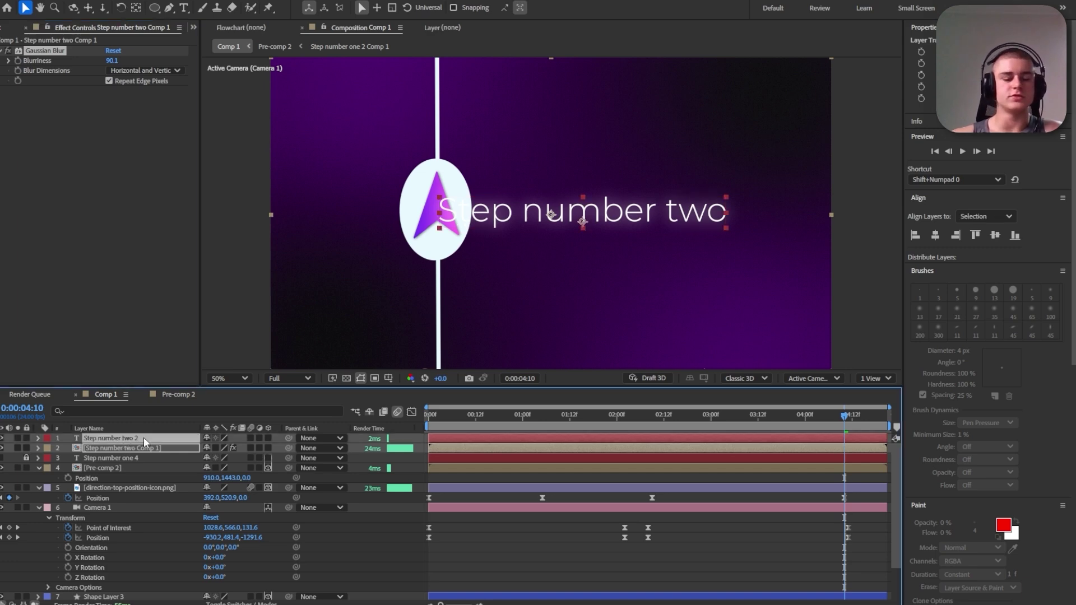
{"action": "key", "text": "ctrl+shift+c"}
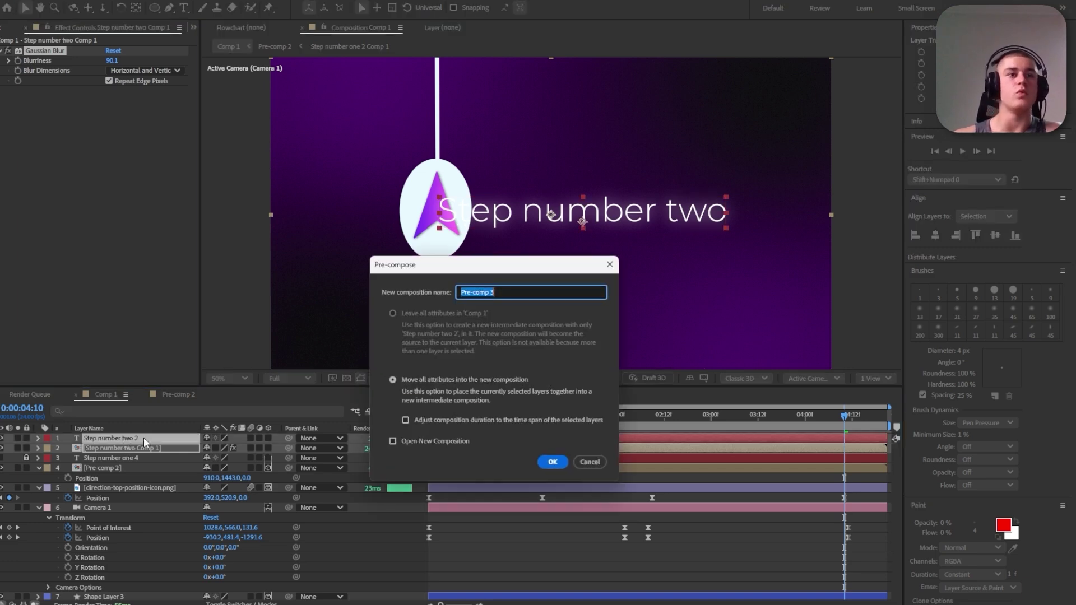
{"action": "key", "text": "Return"}
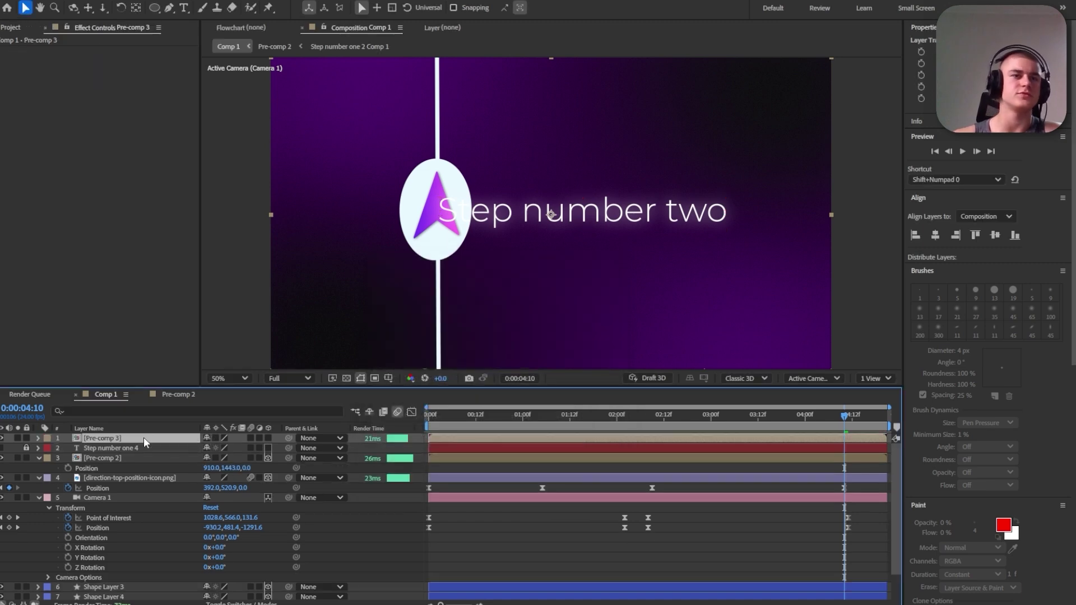
{"action": "left_click", "coordinate": [268, 439]}
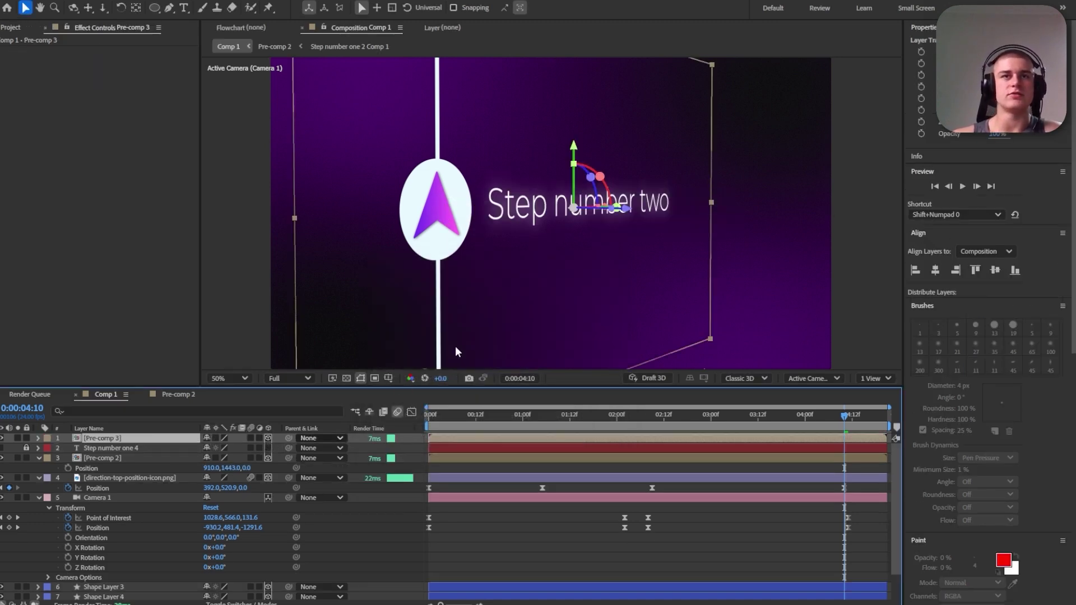
{"action": "left_click_drag", "start_coordinate": [601, 207], "coordinate": [601, 209]}
Play the animation and delay the final arrow and camera keyframes, with the arrow's last keyframe at 0:00:04:17.
{"action": "left_click", "coordinate": [617, 416]}
{"action": "key", "text": "Home"}
{"action": "key", "text": "space"}
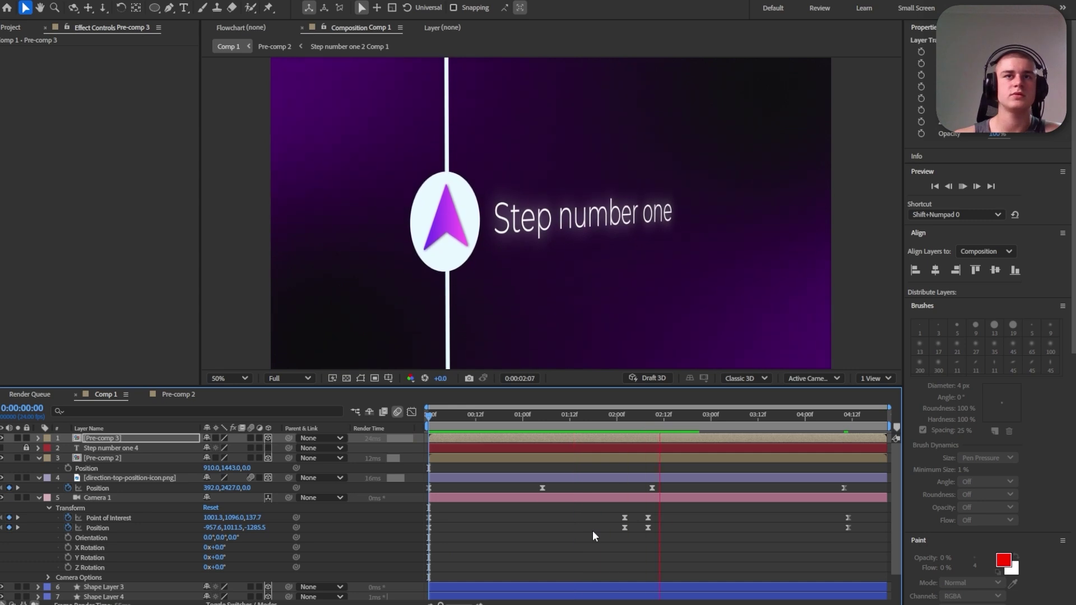
{"action": "key", "text": "space"}
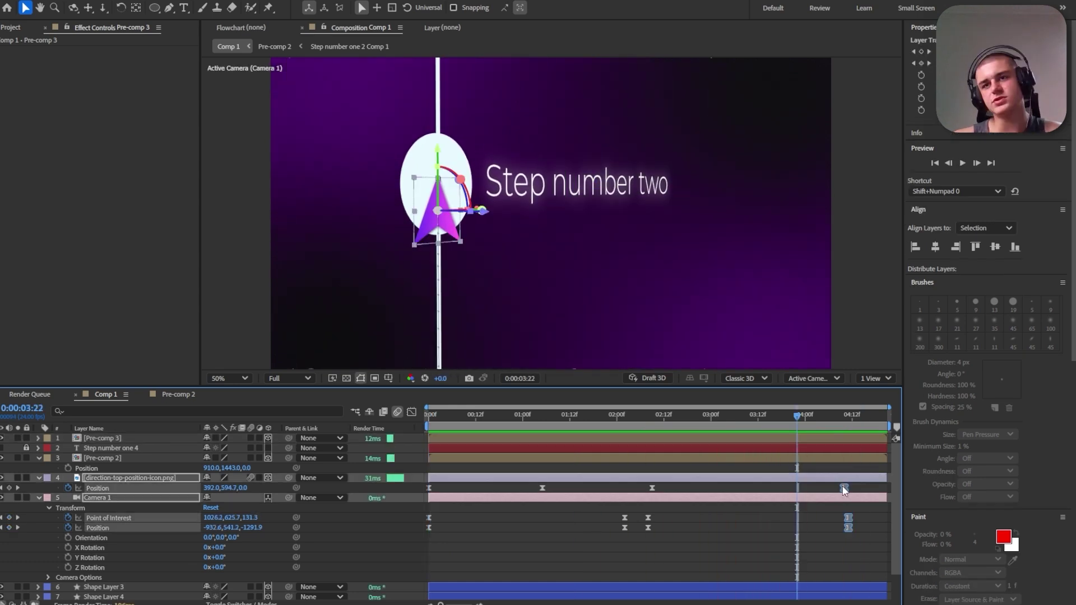
{"action": "left_click_drag", "start_coordinate": [844, 488], "coordinate": [872, 488]}
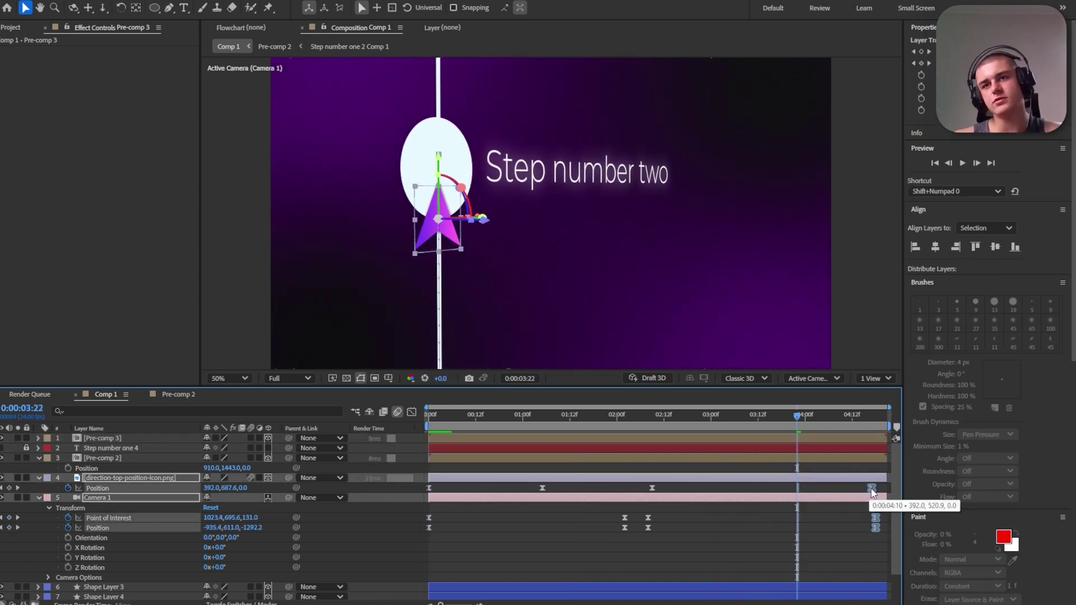
{"action": "left_click", "coordinate": [816, 559]}
{"action": "left_click_drag", "start_coordinate": [773, 419], "coordinate": [637, 424]}
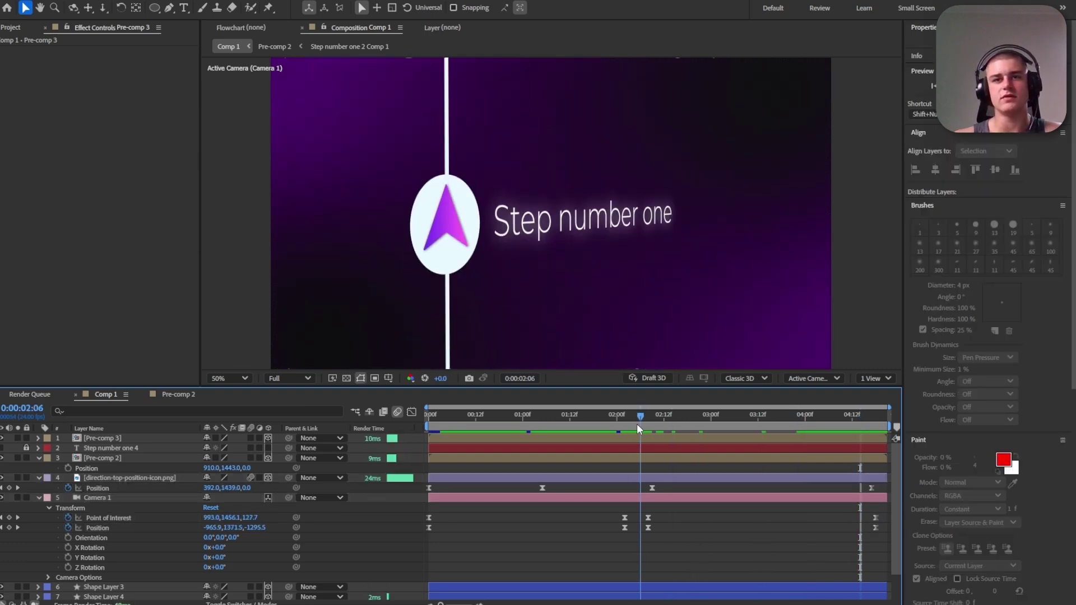
{"action": "key", "text": "space"}
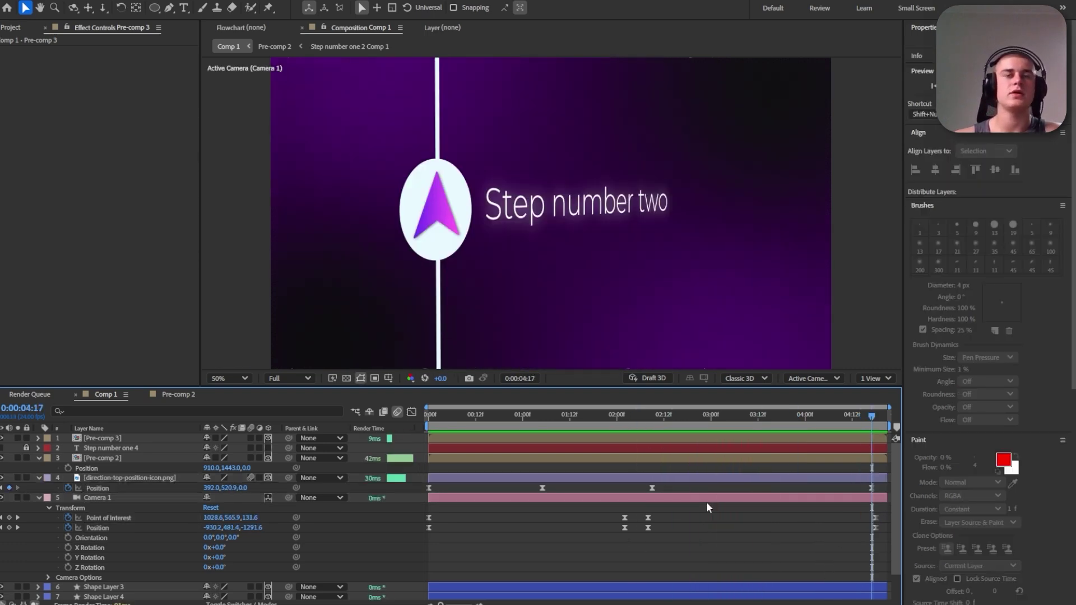
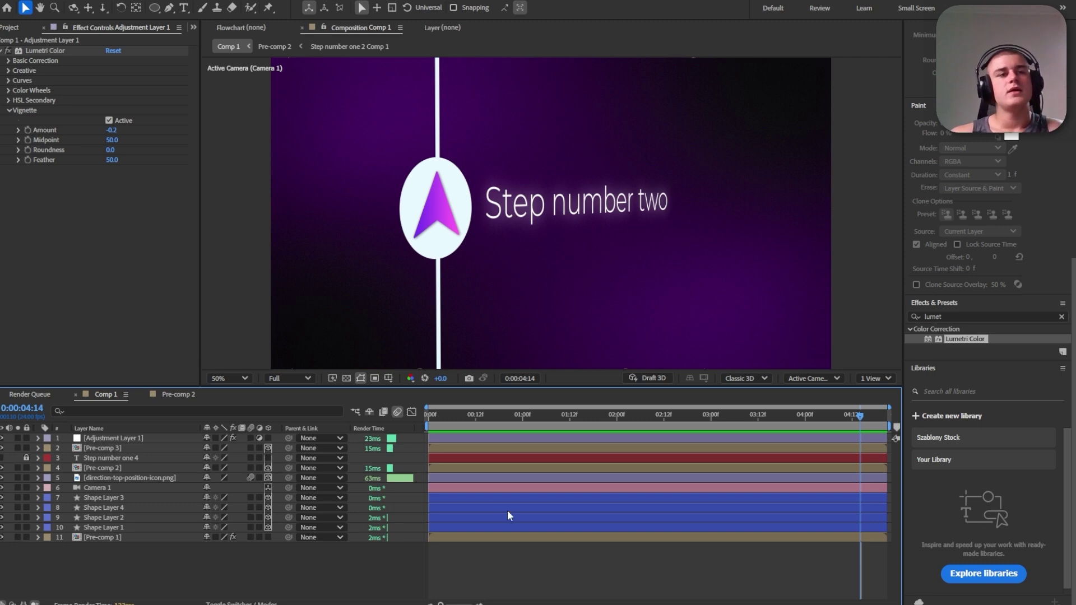
Duplicate Comp 1 in the project, open the copy, and play it through.
{"action": "left_click", "coordinate": [185, 555]}
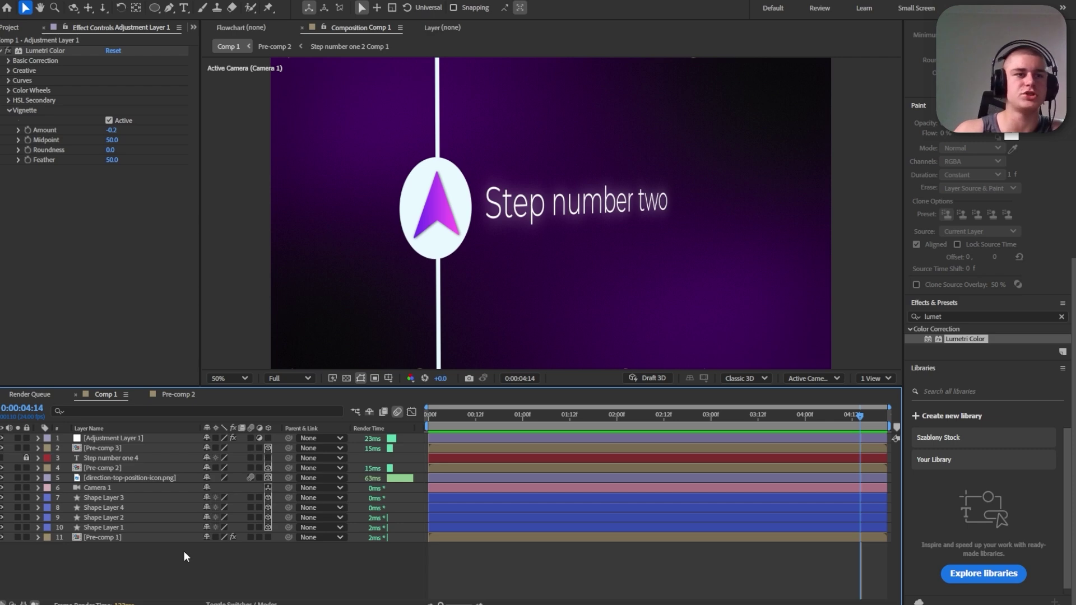
{"action": "left_click", "coordinate": [11, 28]}
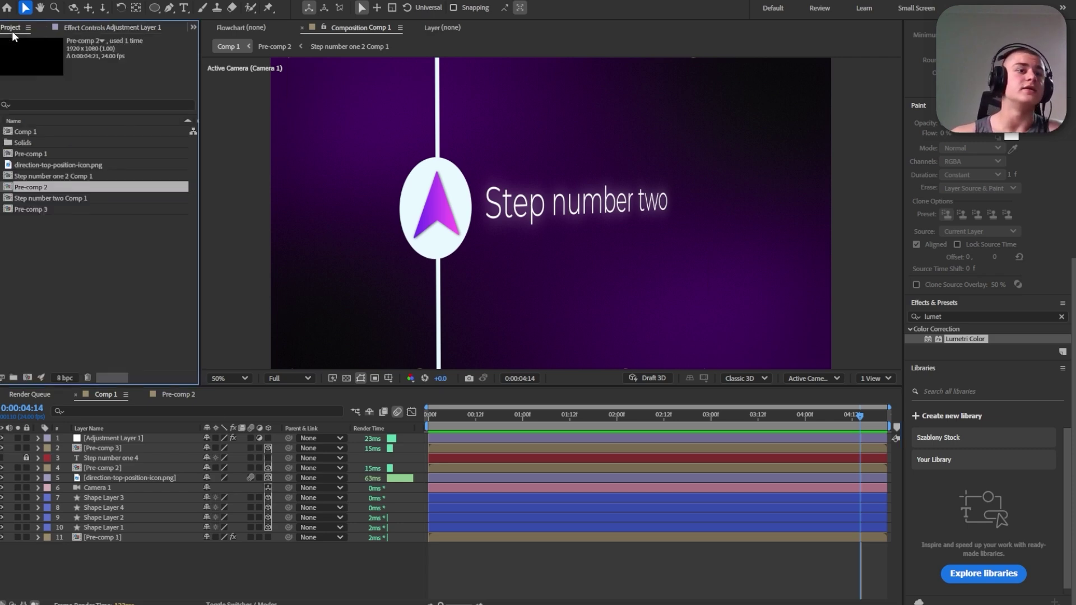
{"action": "left_click", "coordinate": [108, 284]}
{"action": "left_click", "coordinate": [32, 131]}
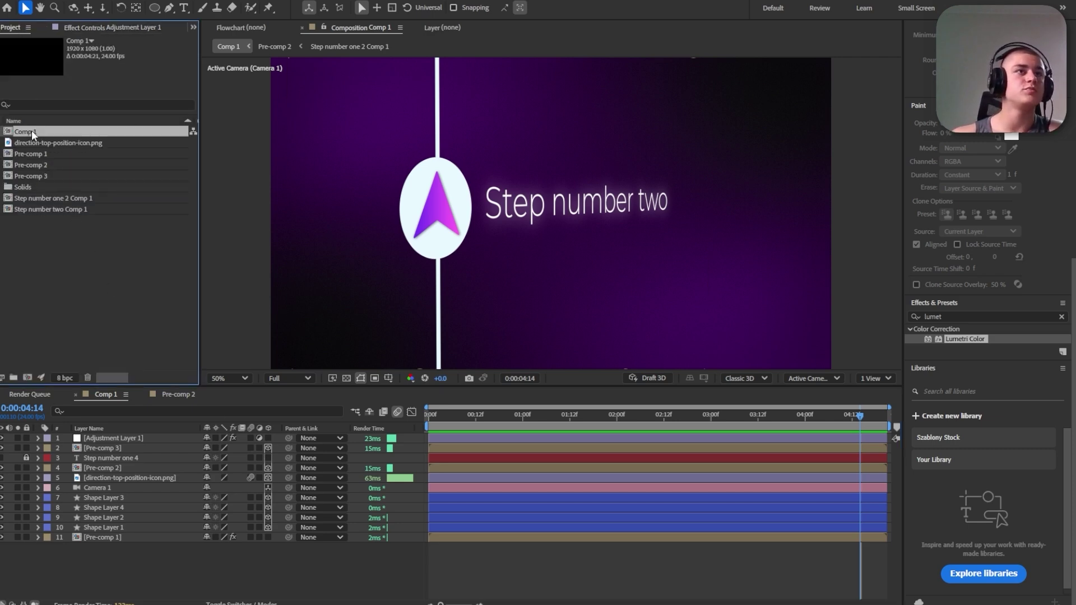
{"action": "key", "text": "ctrl+d"}
{"action": "double_click", "coordinate": [50, 143]}
{"action": "key", "text": "space"}
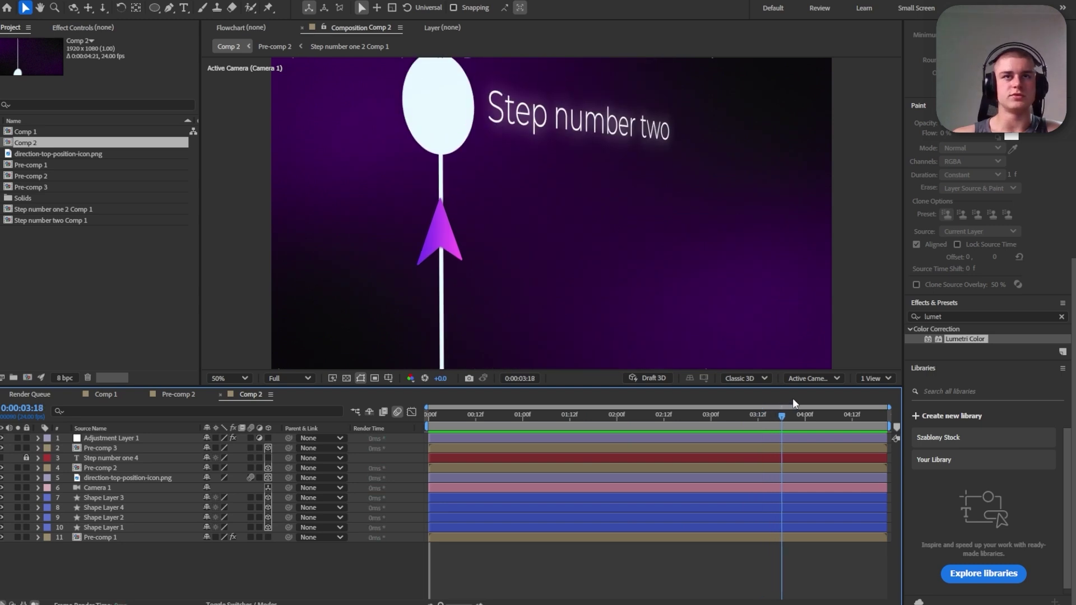
In Comp 2, delete the arrow's earlier position keyframes and move its final keyframe close to the start of the timeline.
{"action": "left_click", "coordinate": [39, 479]}
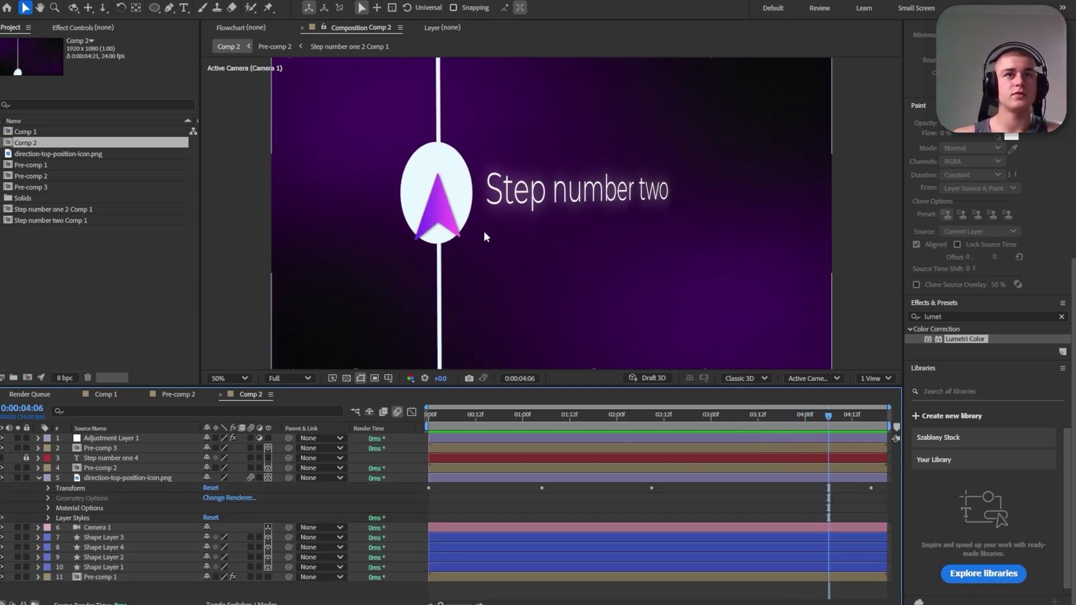
{"action": "left_click", "coordinate": [47, 488]}
{"action": "left_click_drag", "start_coordinate": [760, 503], "coordinate": [402, 527]}
{"action": "key", "text": "Delete"}
{"action": "left_click", "coordinate": [873, 513]}
{"action": "left_click_drag", "start_coordinate": [873, 511], "coordinate": [553, 524]}
{"action": "left_click_drag", "start_coordinate": [620, 508], "coordinate": [436, 510]}
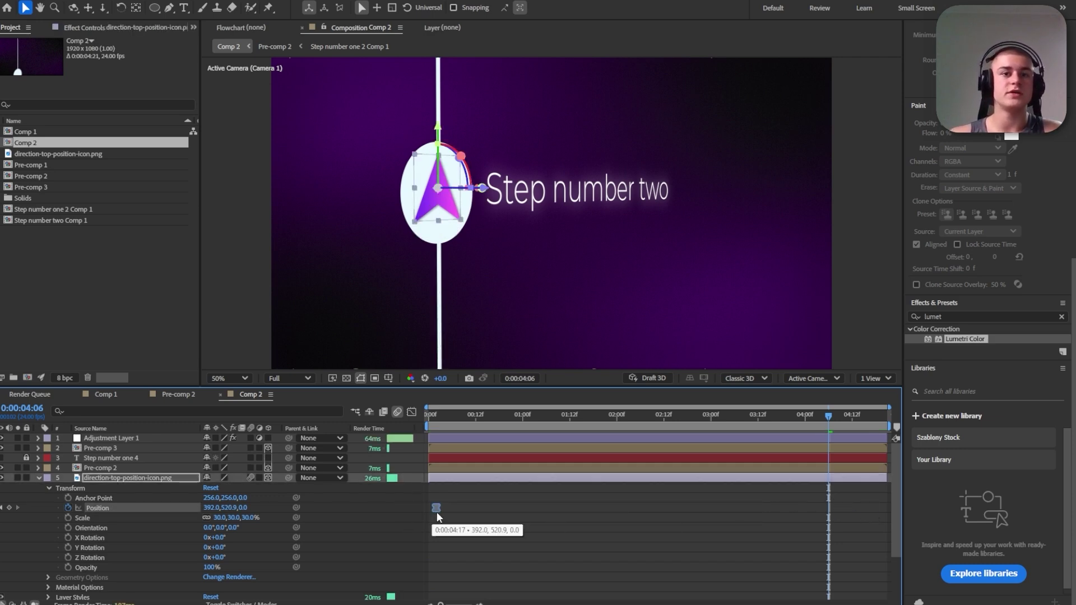
{"action": "left_click", "coordinate": [567, 526]}
{"action": "left_click_drag", "start_coordinate": [455, 419], "coordinate": [680, 422]}
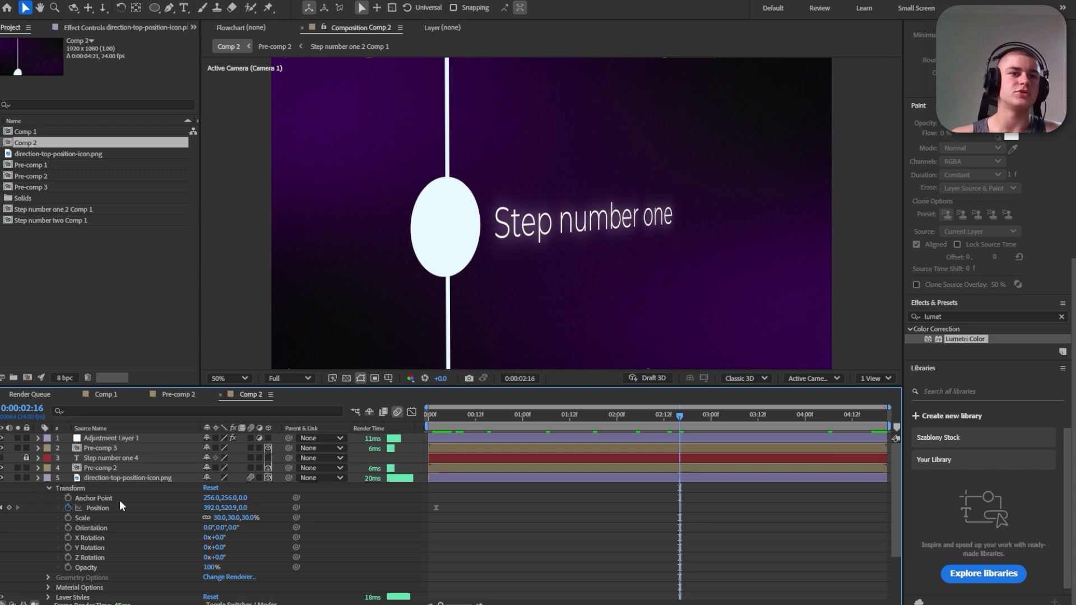
{"action": "left_click", "coordinate": [38, 478]}
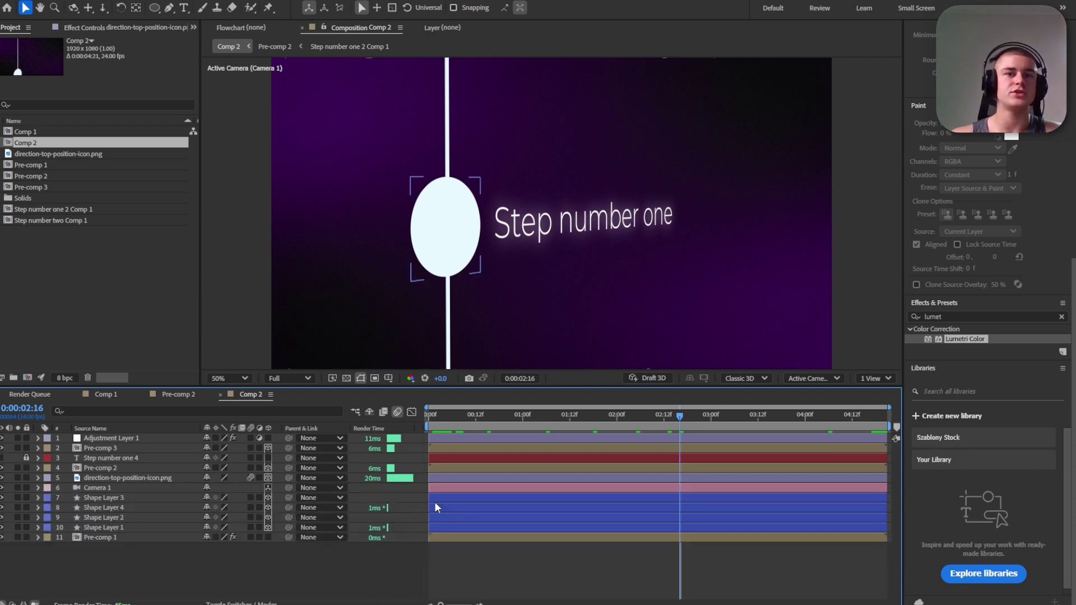
Delete Camera 1's earlier Point of Interest and Position keyframes and move the final pair to 0:00:00:00.
{"action": "left_click", "coordinate": [37, 487]}
{"action": "left_click_drag", "start_coordinate": [797, 504], "coordinate": [409, 546]}
{"action": "key", "text": "Delete"}
{"action": "left_click_drag", "start_coordinate": [880, 506], "coordinate": [475, 512]}
{"action": "left_click_drag", "start_coordinate": [853, 495], "coordinate": [431, 516]}
{"action": "left_click_drag", "start_coordinate": [460, 425], "coordinate": [632, 421]}
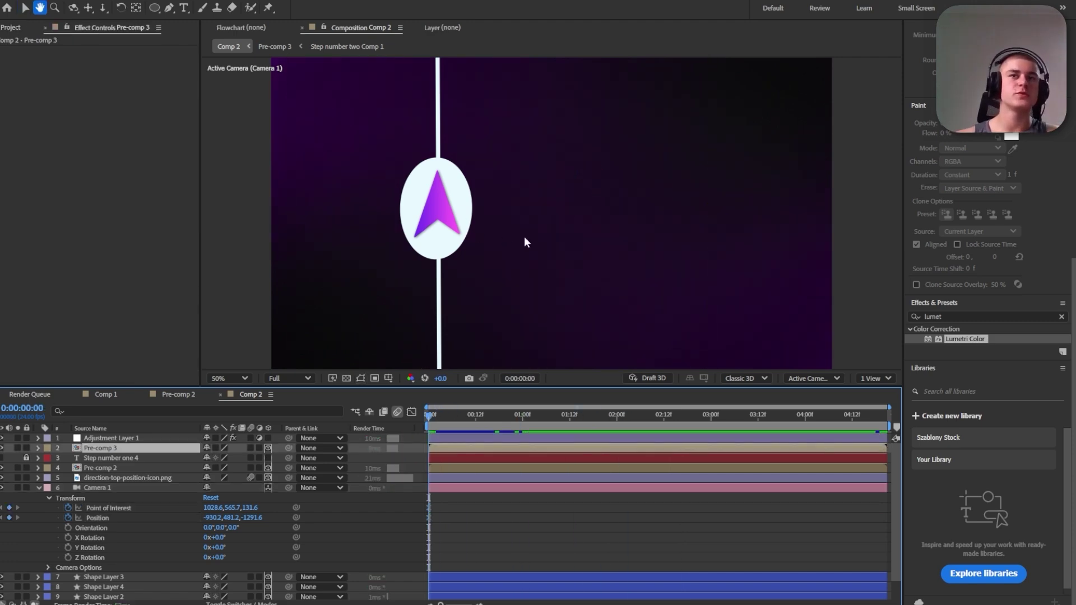
Slide the Step number two title (Pre-comp 3) earlier, duplicate it, and arrange the copies to meet at about 0:00:03:00.
{"action": "key", "text": "space"}
{"action": "key", "text": "space"}
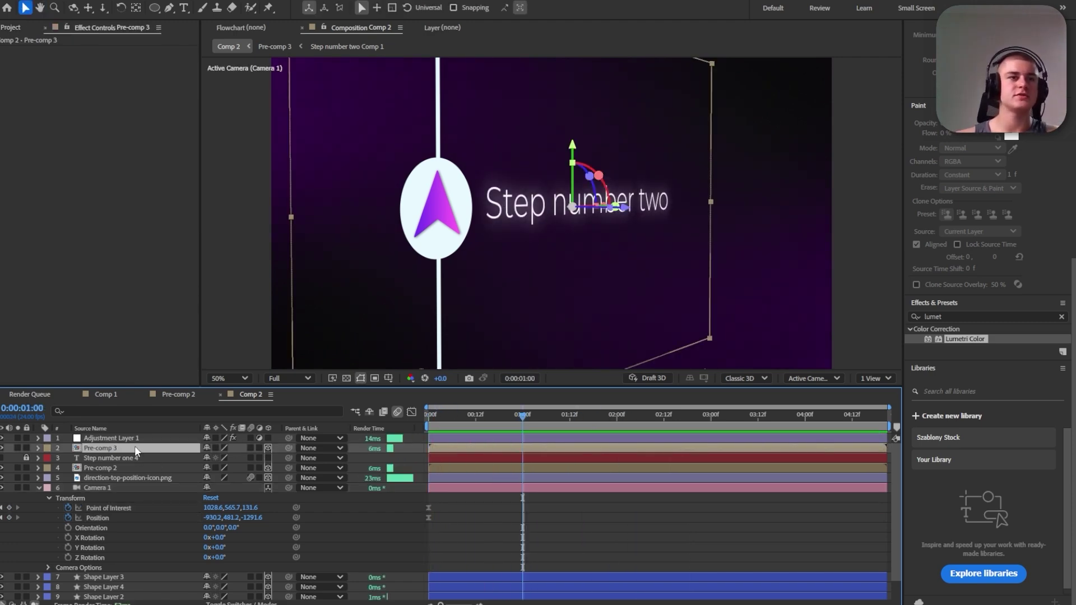
{"action": "left_click_drag", "start_coordinate": [546, 446], "coordinate": [455, 446]}
{"action": "key", "text": "ctrl+d"}
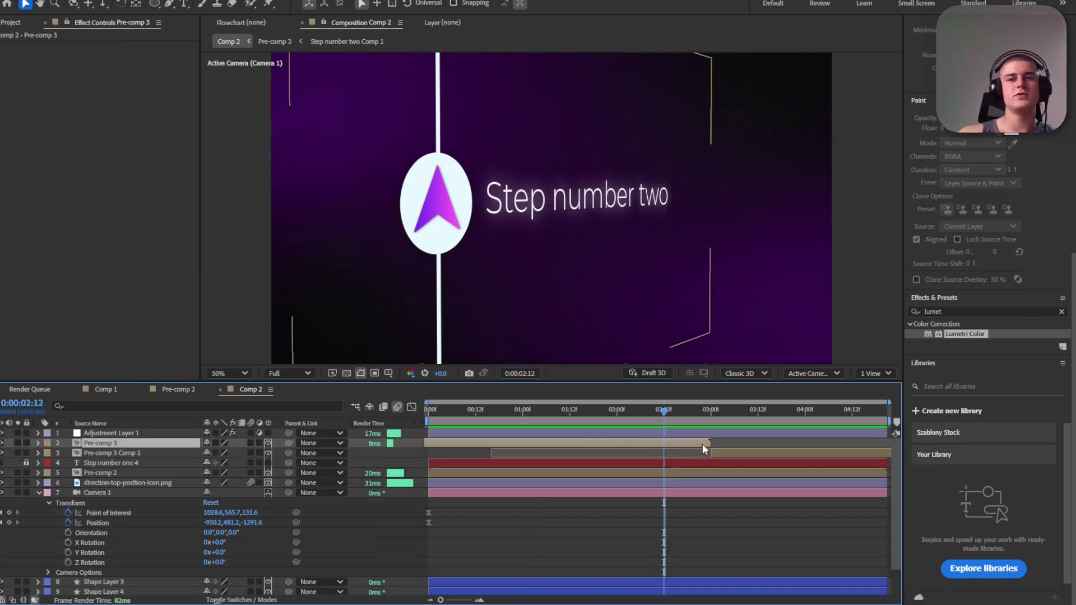
{"action": "left_click", "coordinate": [700, 452], "text": "shift"}
{"action": "left_click", "coordinate": [641, 567]}
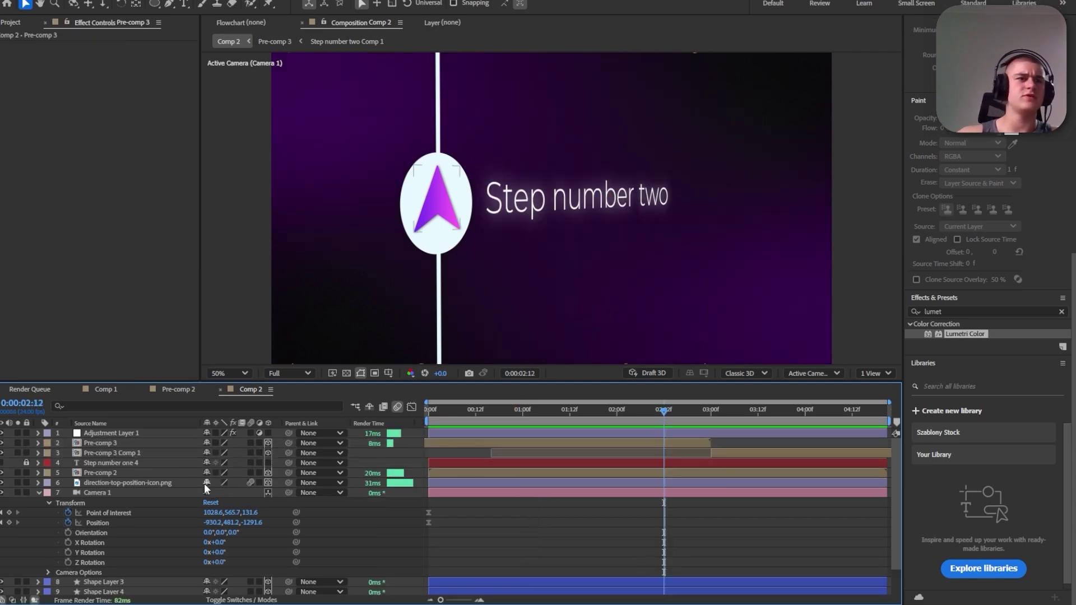
{"action": "left_click", "coordinate": [605, 413]}
{"action": "left_click", "coordinate": [549, 442]}
{"action": "left_click", "coordinate": [507, 508]}
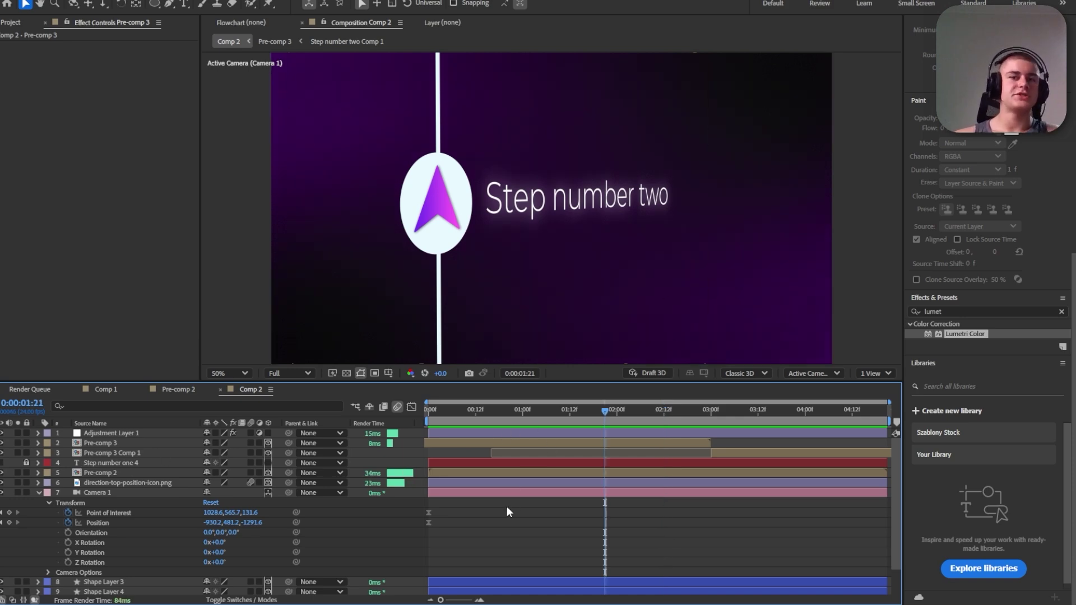
At 0:00:00:00, orbit and shift the camera to a low, tilted view that includes the second circle, its title and the next circle.
{"action": "left_click_drag", "start_coordinate": [451, 420], "coordinate": [429, 419]}
{"action": "key", "text": "c"}
{"action": "left_click_drag", "start_coordinate": [521, 201], "coordinate": [456, 153]}
{"action": "key", "text": "c"}
{"action": "left_click_drag", "start_coordinate": [688, 186], "coordinate": [544, 191]}
{"action": "key", "text": "c"}
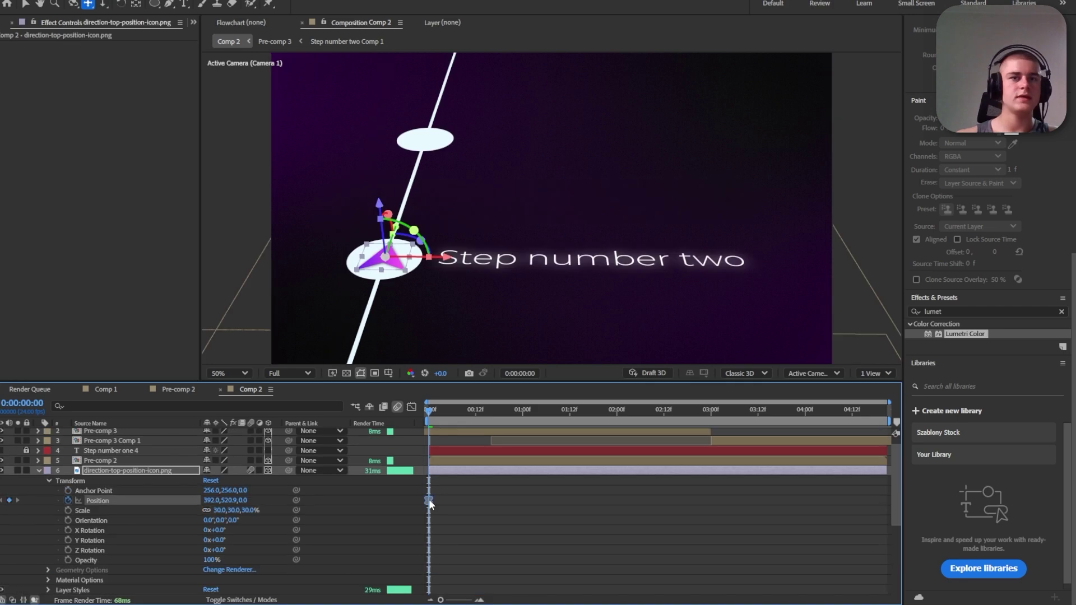
At 0:00:01:06, move the arrow up the line onto the next circle and set its Y position to -400.
{"action": "left_click_drag", "start_coordinate": [459, 411], "coordinate": [547, 414]}
{"action": "key", "text": "v"}
{"action": "left_click_drag", "start_coordinate": [395, 227], "coordinate": [424, 118]}
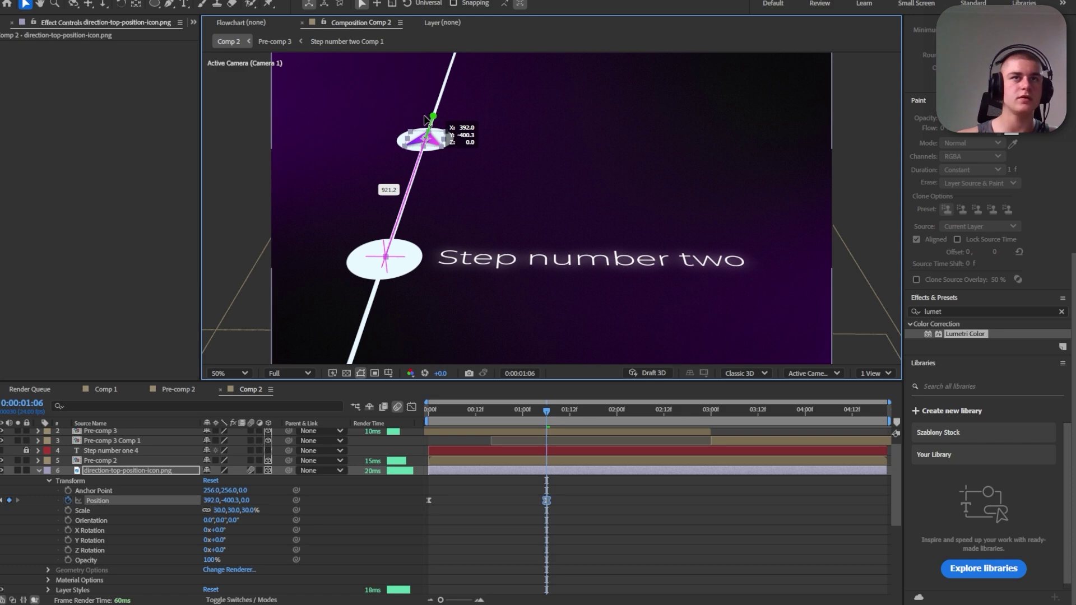
{"action": "left_click", "coordinate": [545, 497]}
{"action": "left_click", "coordinate": [230, 500]}
{"action": "type", "text": "-400"}
{"action": "key", "text": "Return"}
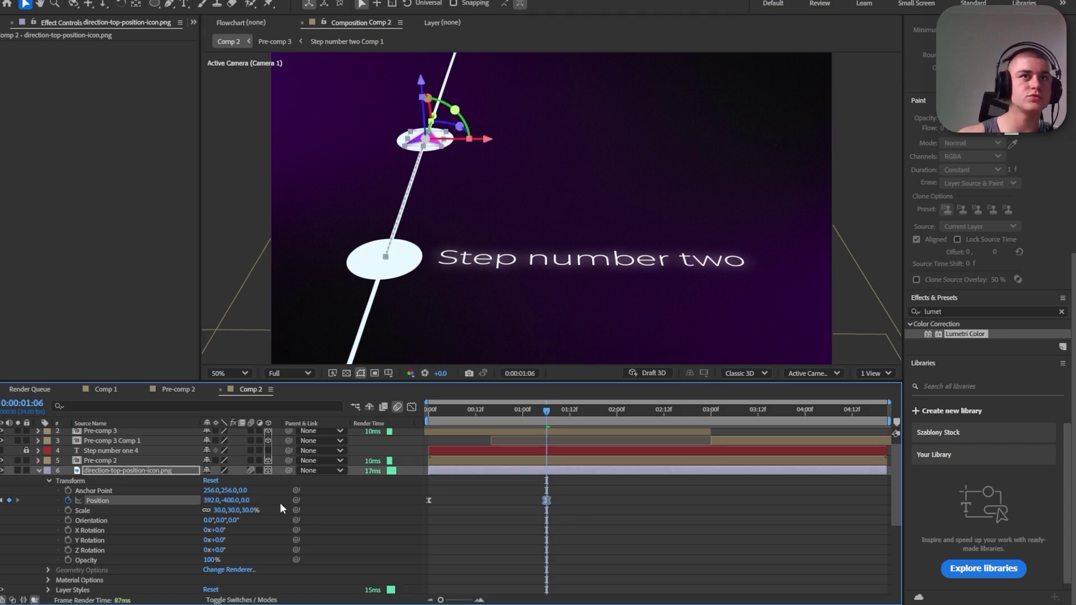
Retime the arrow's second position keyframe to about 0:00:02:07 and adjust the easing of its travel.
{"action": "left_click", "coordinate": [501, 443]}
{"action": "left_click_drag", "start_coordinate": [517, 409], "coordinate": [417, 406]}
{"action": "left_click_drag", "start_coordinate": [547, 501], "coordinate": [585, 500]}
{"action": "key", "text": "space"}
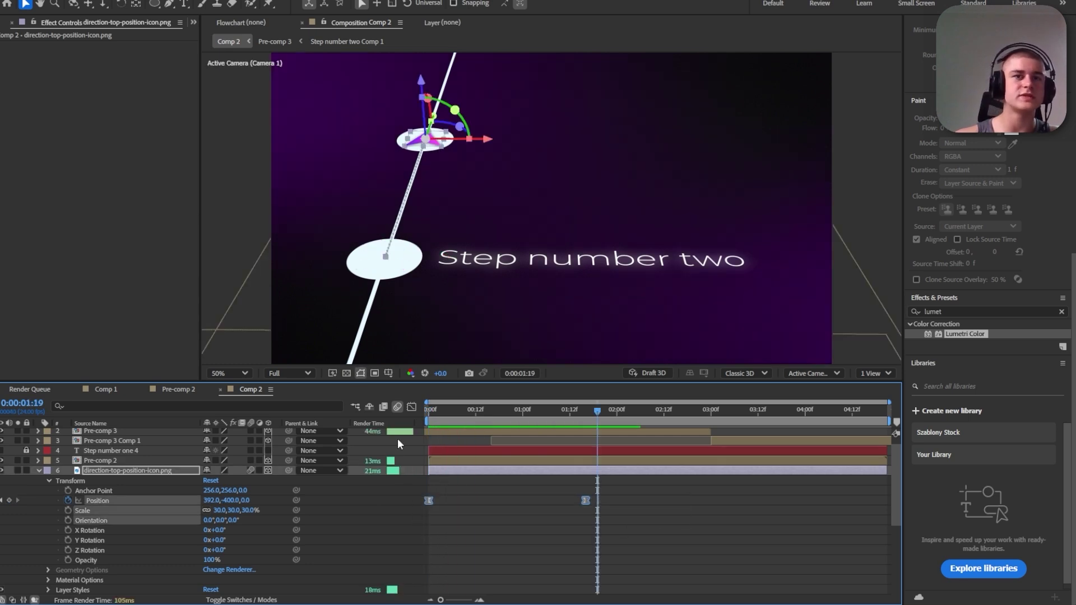
{"action": "left_click", "coordinate": [412, 407]}
{"action": "left_click_drag", "start_coordinate": [678, 506], "coordinate": [529, 566]}
{"action": "left_click_drag", "start_coordinate": [441, 566], "coordinate": [461, 567]}
{"action": "left_click_drag", "start_coordinate": [529, 566], "coordinate": [508, 566]}
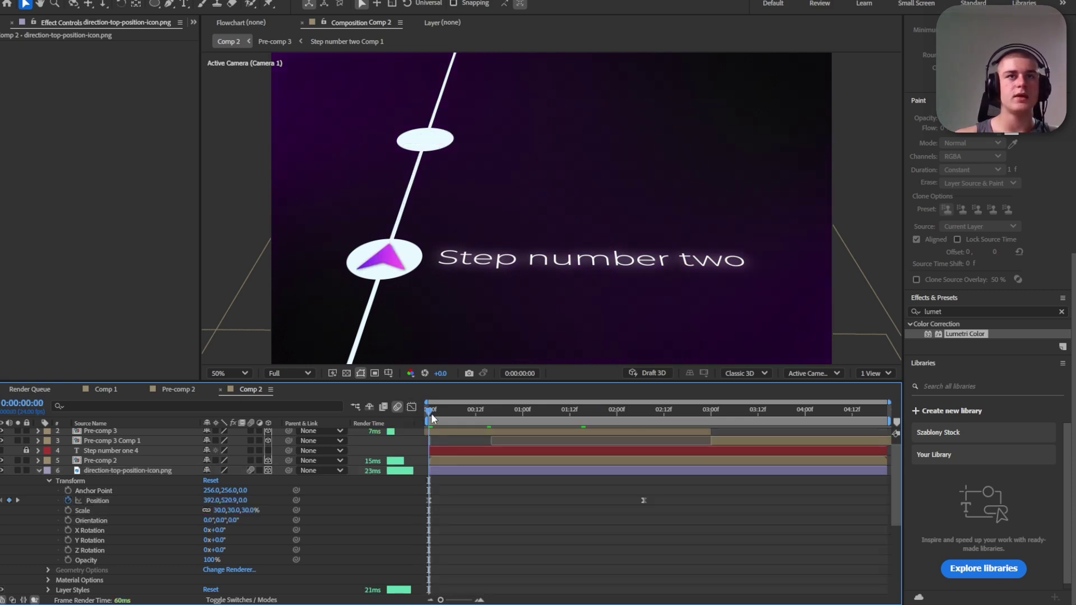
{"action": "key", "text": "space"}
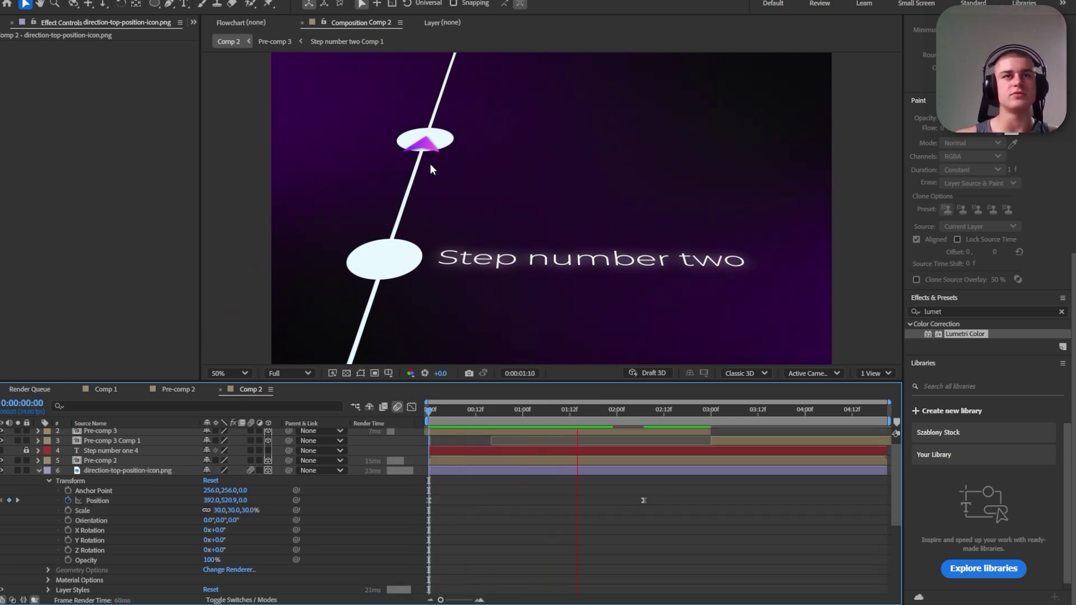